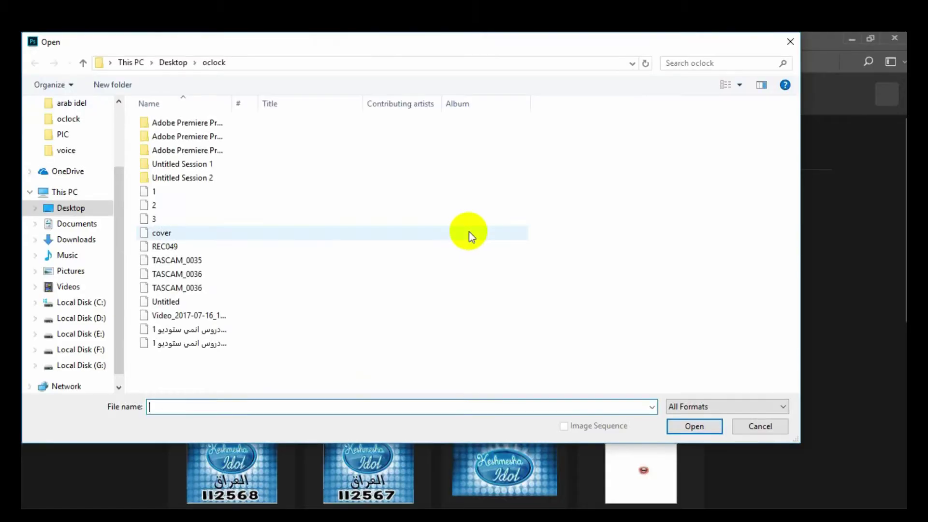
left_click(61, 209)
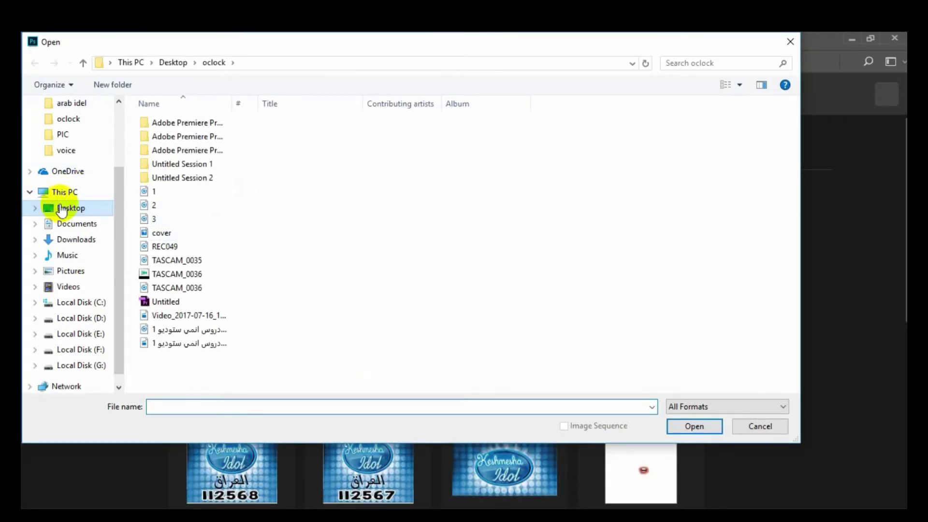
left_click_drag(794, 135, 789, 232)
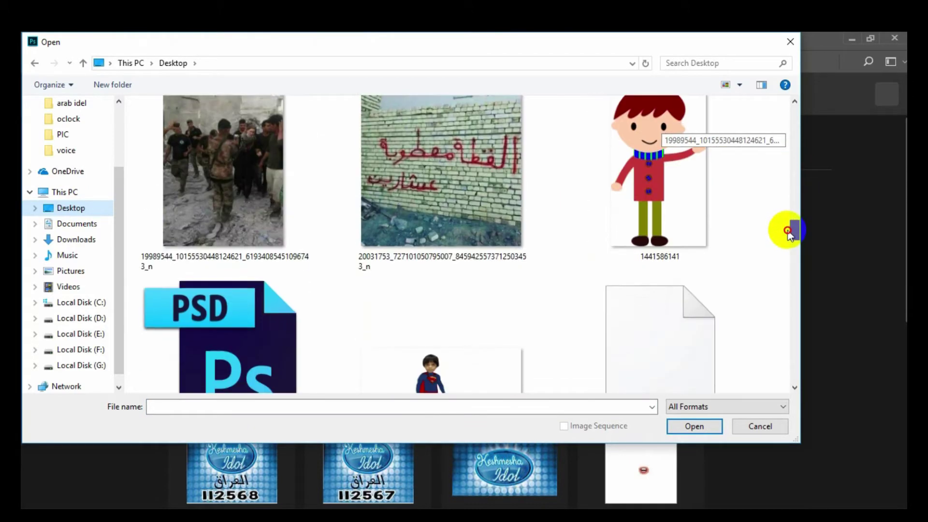
double_click(668, 196)
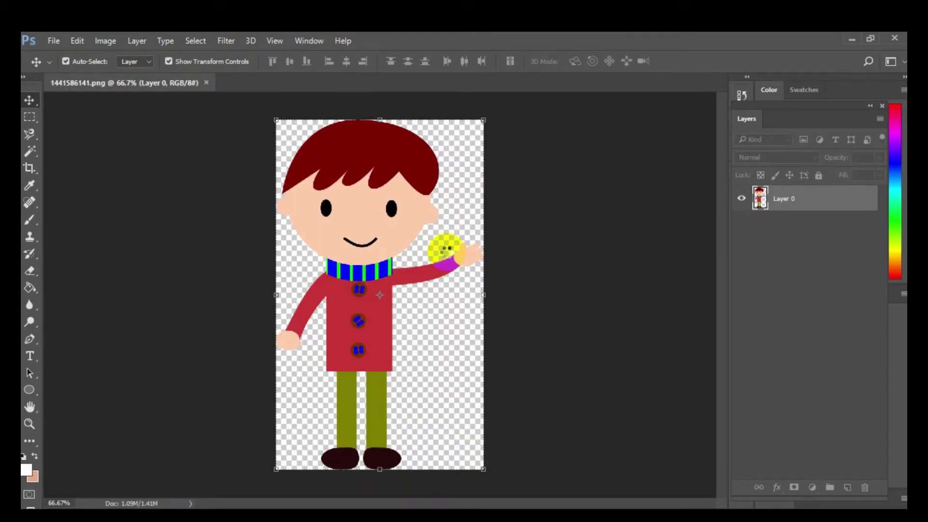
left_click(767, 211)
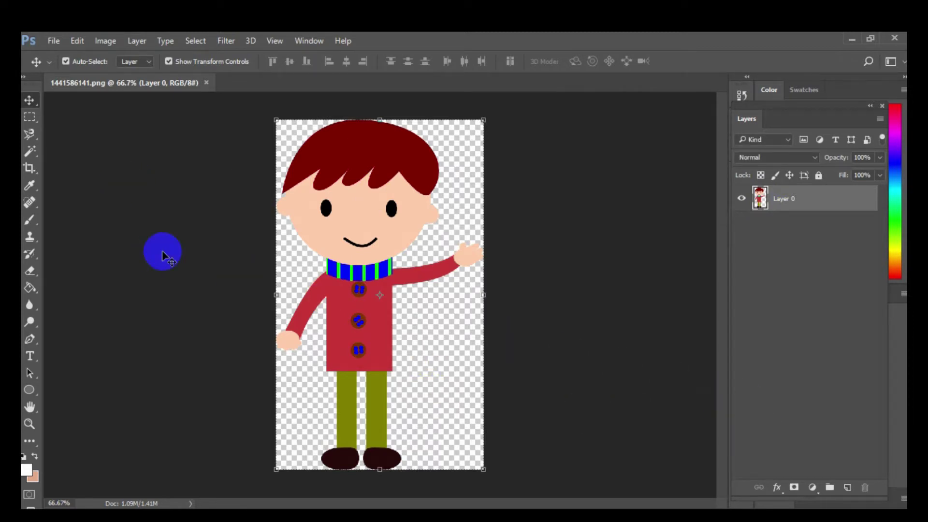
Step: Outline the boy's torso, including the coat, scarf and a strip of neck, with the Magnetic Lasso
left_click(36, 136)
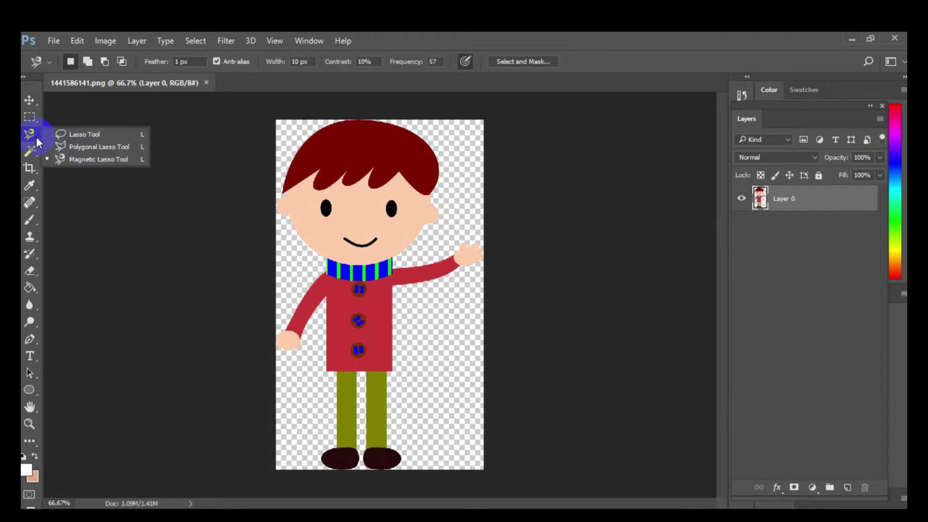
left_click(394, 285)
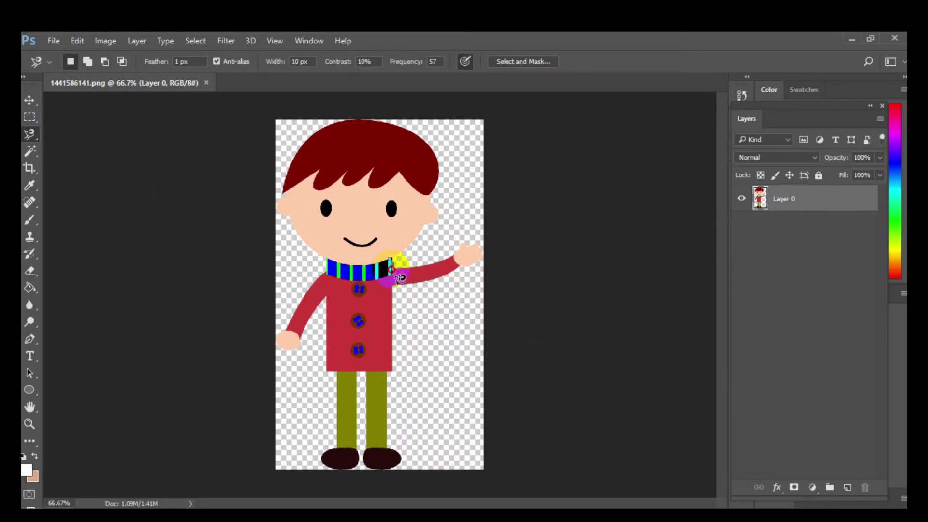
left_click(394, 319)
left_click(391, 370)
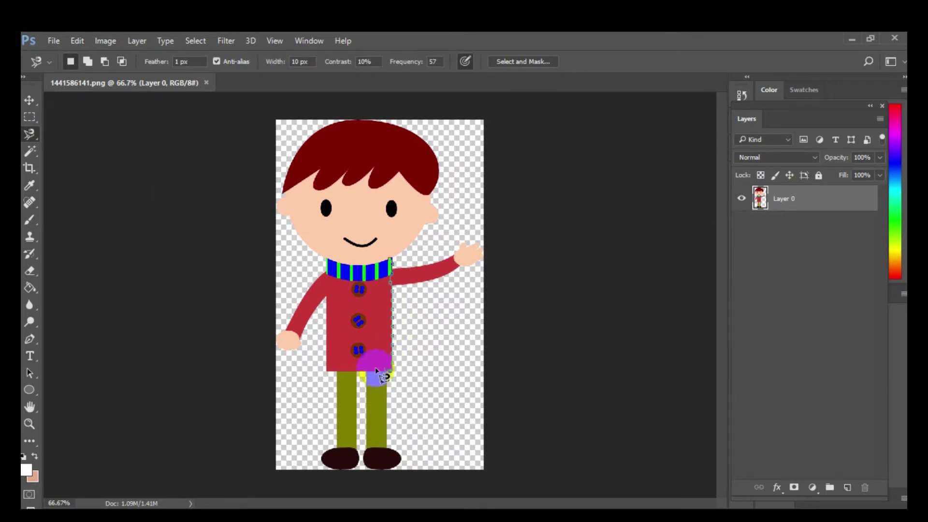
left_click(329, 371)
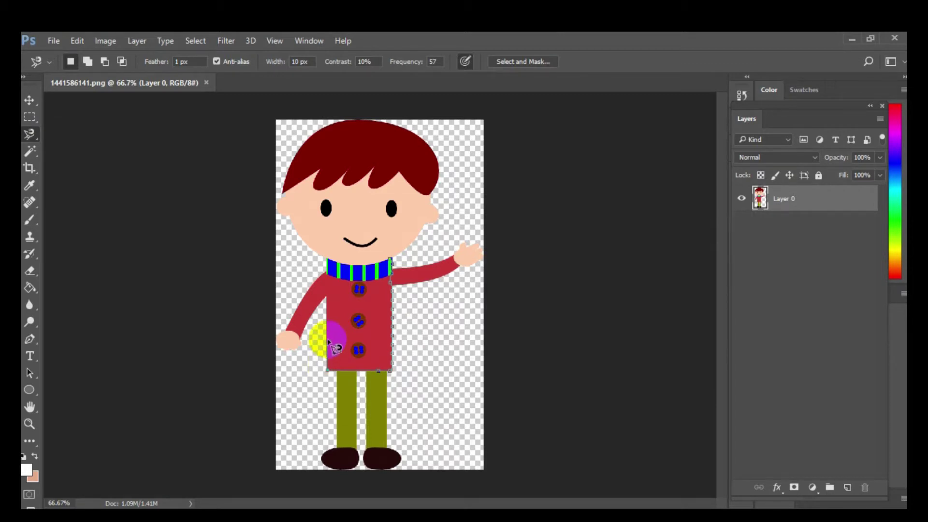
left_click(325, 298)
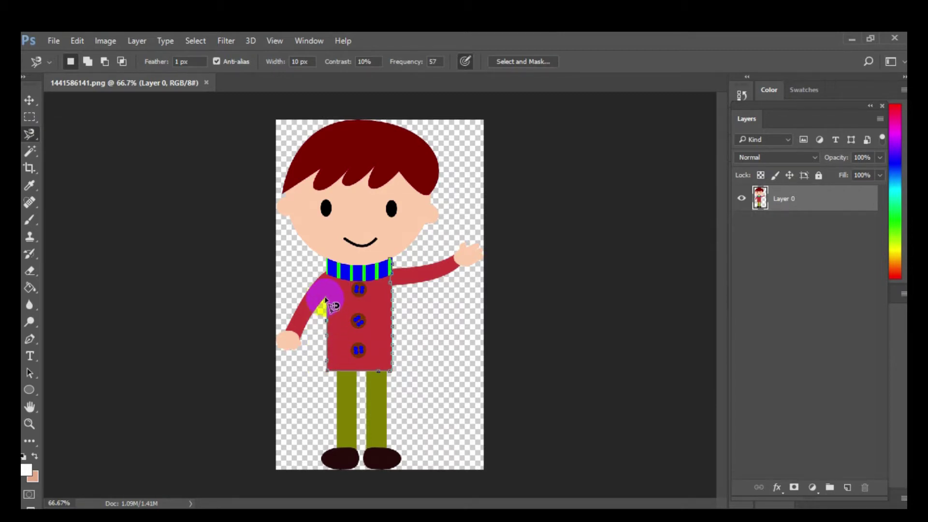
left_click(327, 288)
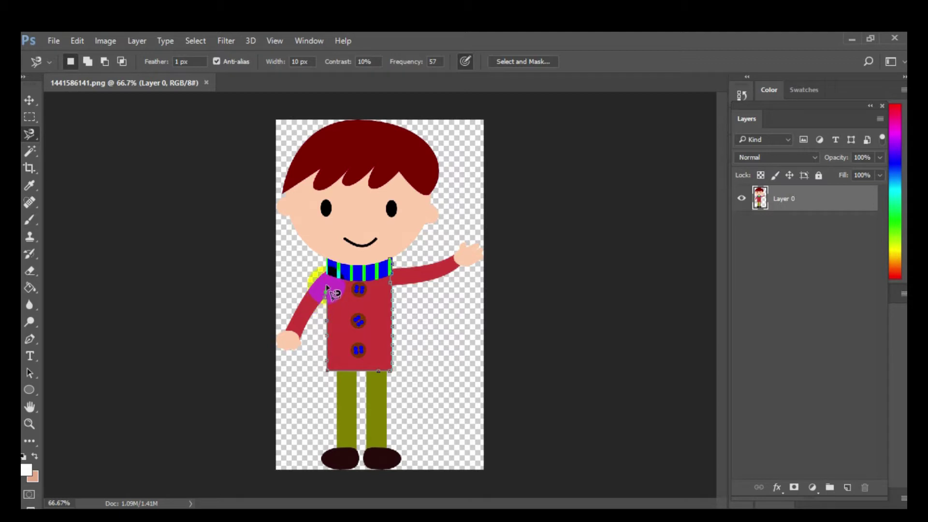
left_click(333, 266)
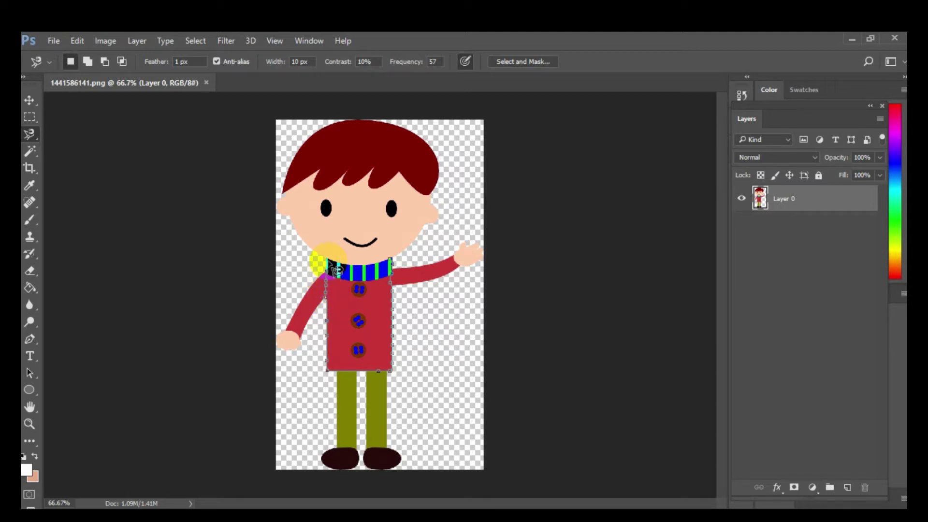
left_click(349, 247)
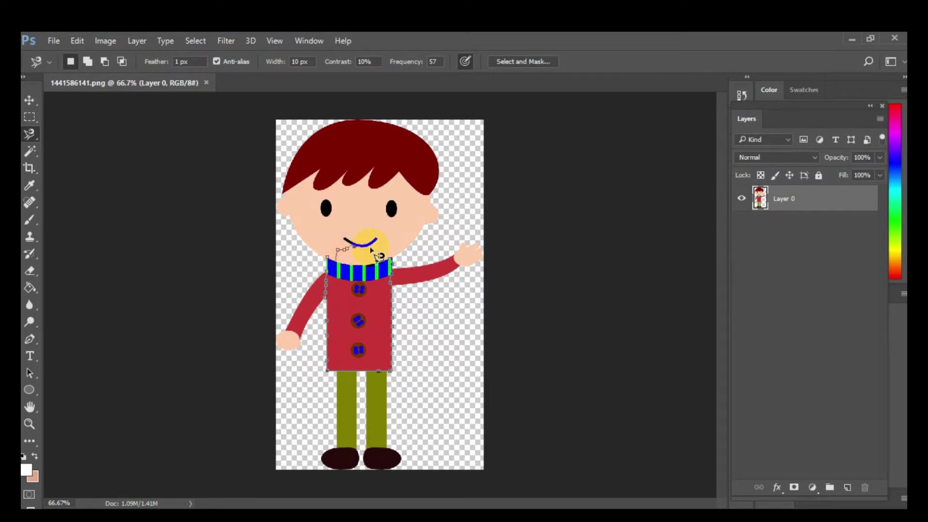
left_click(392, 258)
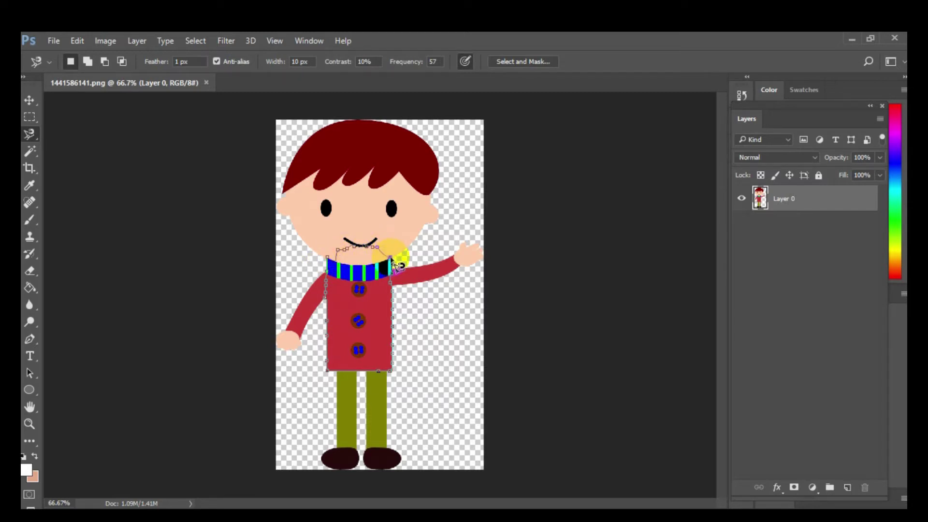
double_click(398, 265)
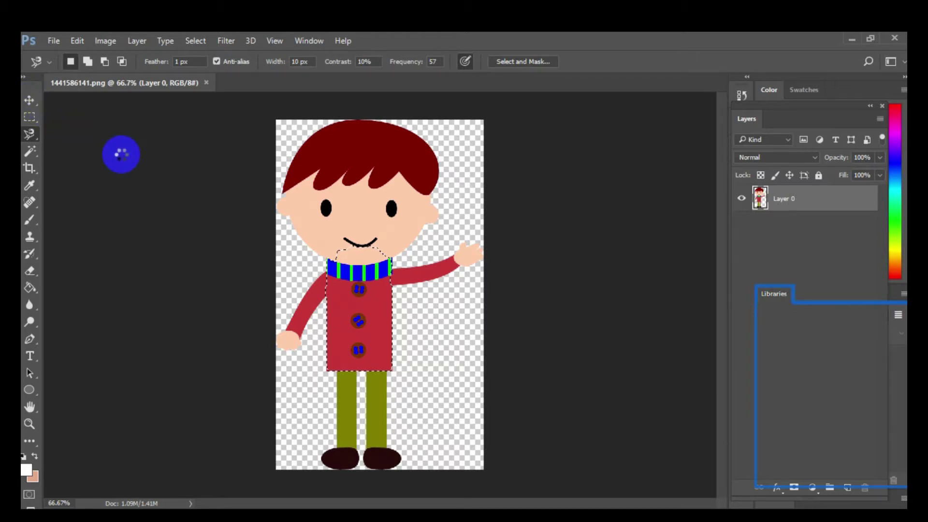
Step: Copy the selected torso and add a new empty layer above Layer 0
key("v")
left_click(86, 48)
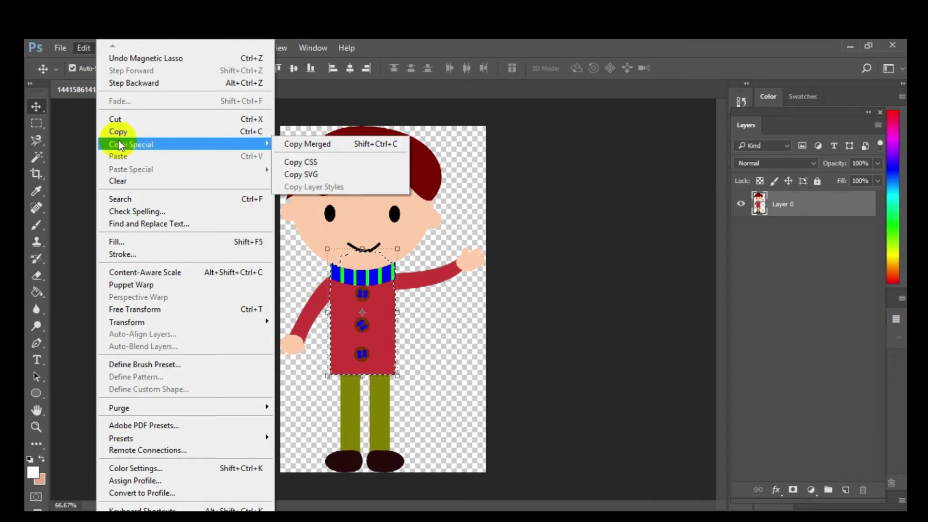
left_click(118, 129)
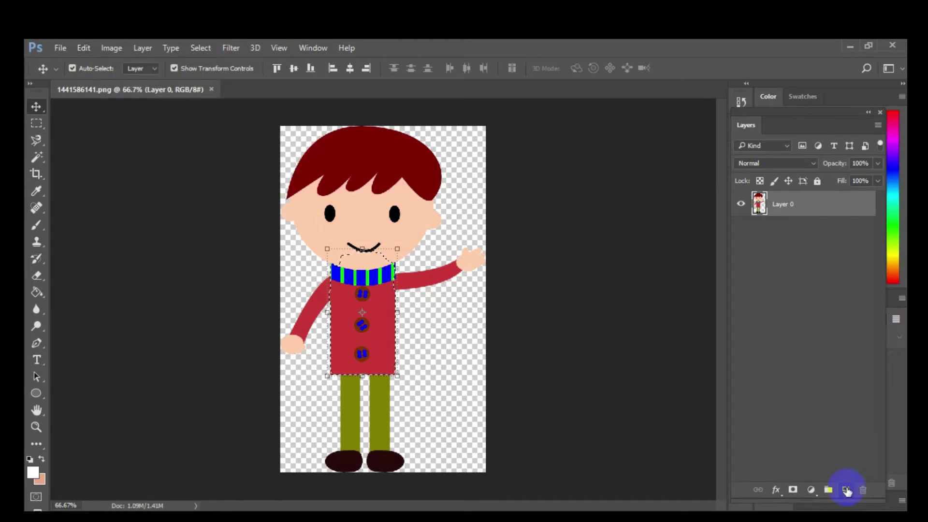
left_click(846, 491)
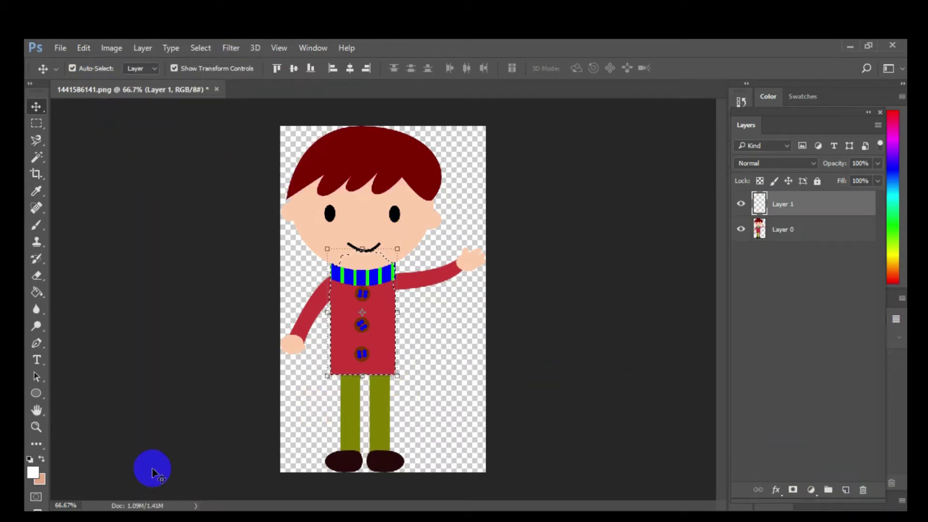
Step: Name the new layer body and paste the copied torso into it
double_click(784, 204)
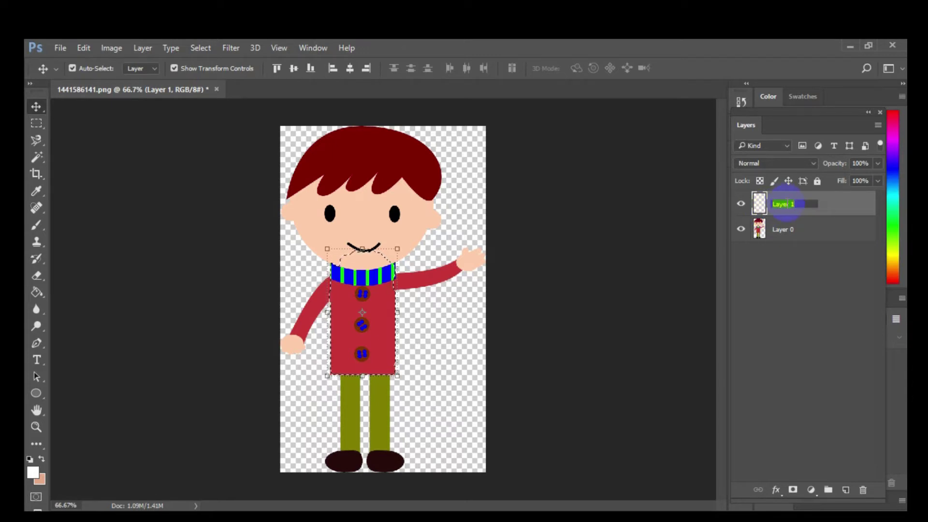
type("body")
key("Return")
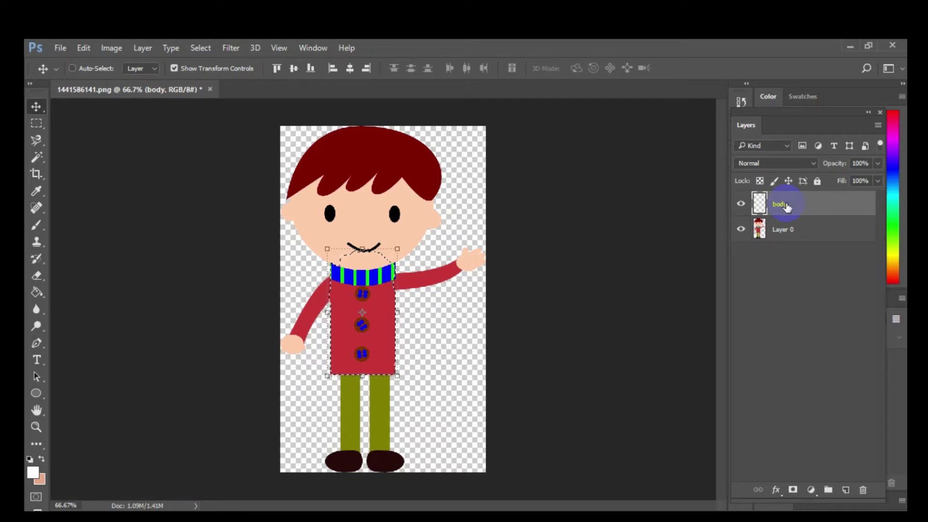
key("ctrl+v")
left_click(83, 48)
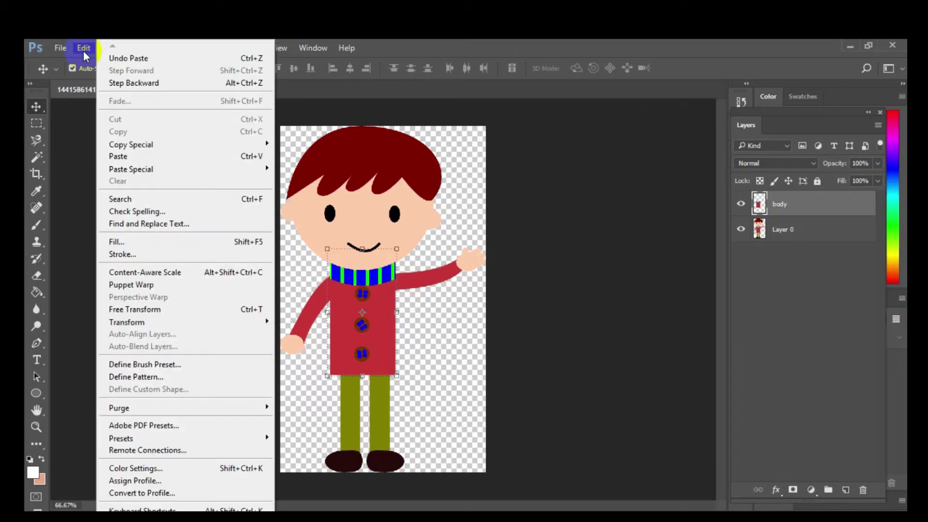
Step: Move the body piece into the empty area beside the boy's legs, below the raised arm
left_click(34, 107)
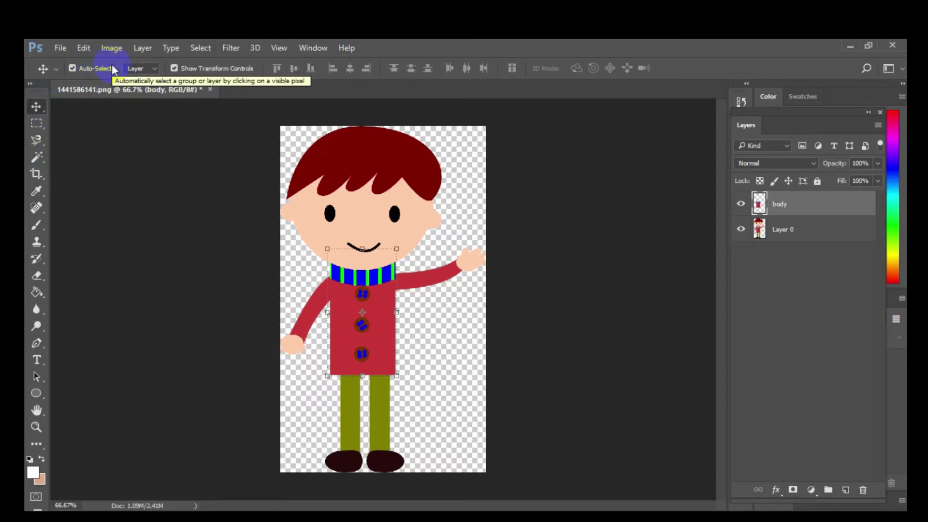
left_click(344, 311)
left_click_drag(345, 314, 426, 392)
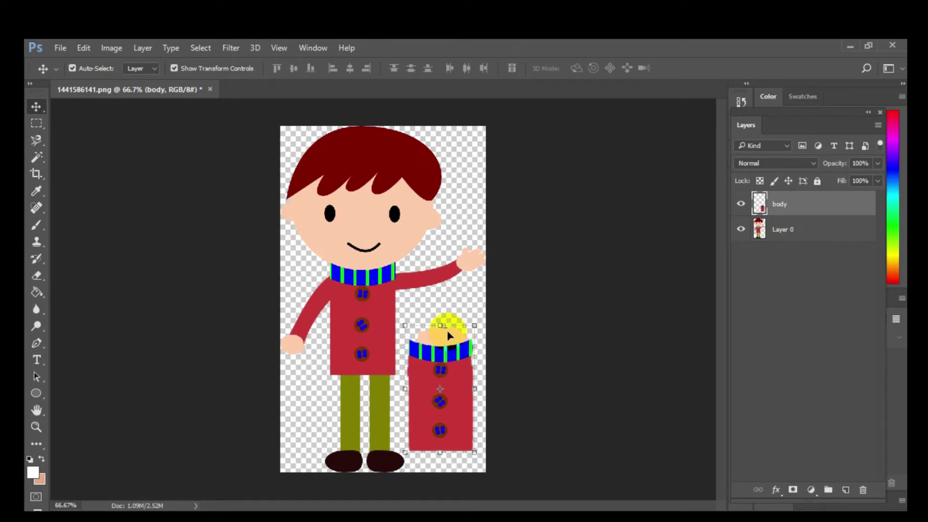
Step: Brush over the body piece's neck with skin colour ffccaa sampled from the face and move the piece back over the torso
left_click(33, 472)
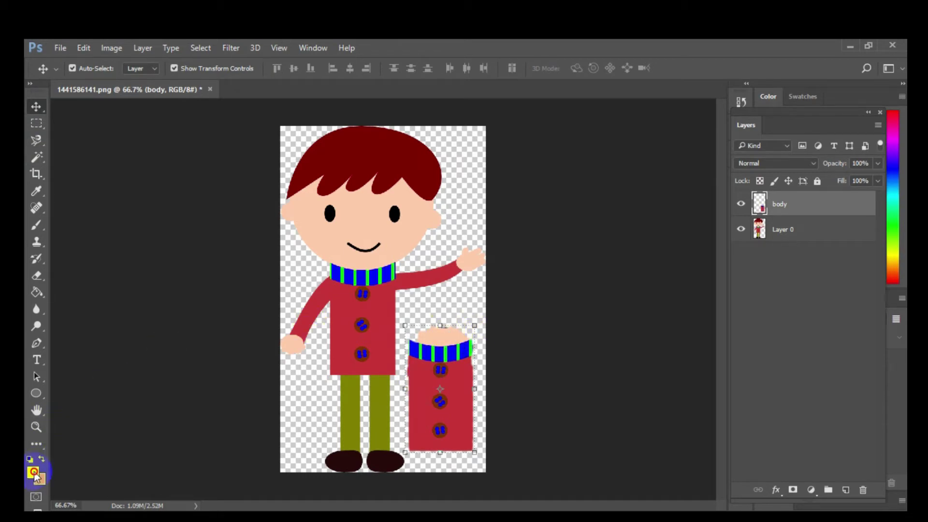
left_click(412, 228)
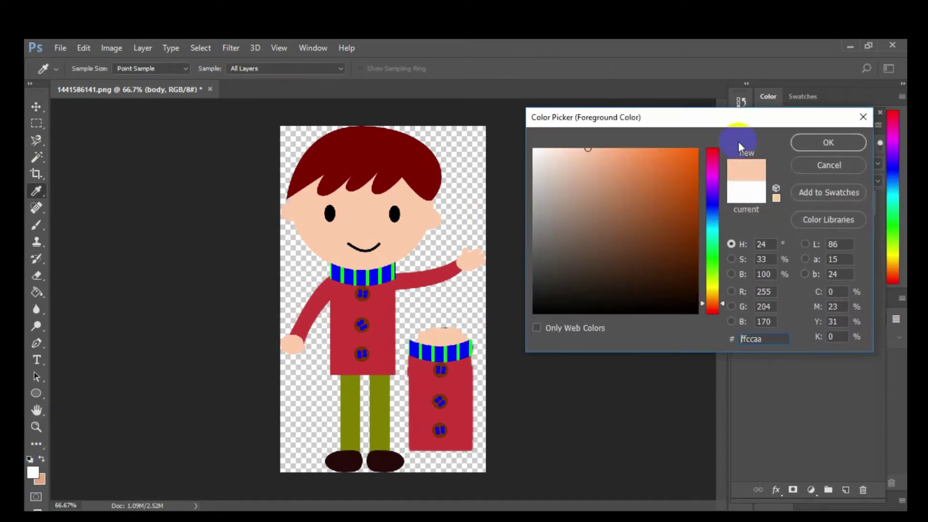
left_click(802, 147)
left_click(37, 224)
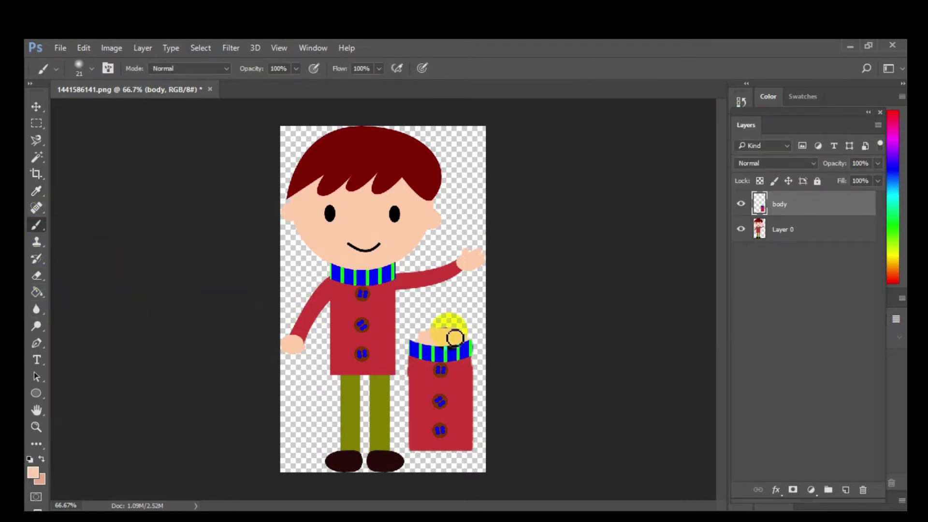
left_click_drag(453, 335, 447, 334)
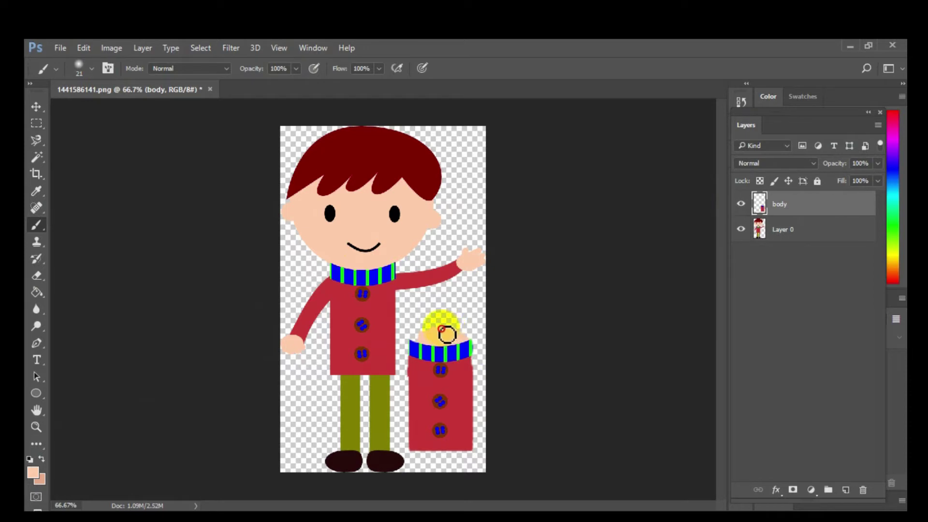
left_click(38, 113)
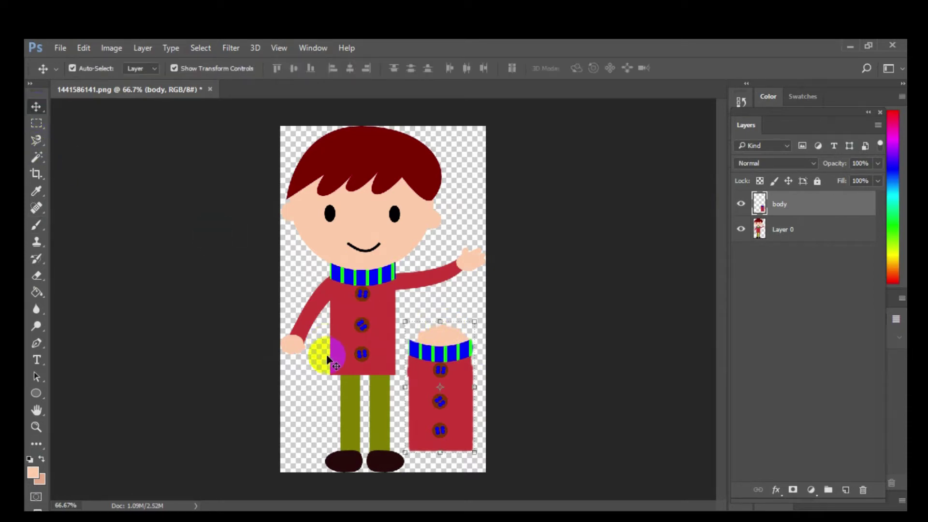
mouse_move(441, 346)
left_mouse_down()
mouse_move(382, 276)
mouse_move(362, 288)
mouse_move(363, 277)
left_mouse_up()
Step: Outline the boy's head on Layer 0 with the Magnetic Lasso
left_click(780, 229)
left_click(40, 140)
left_click(68, 140)
left_click(37, 142)
left_click(73, 173)
left_click(396, 261)
left_click(396, 260)
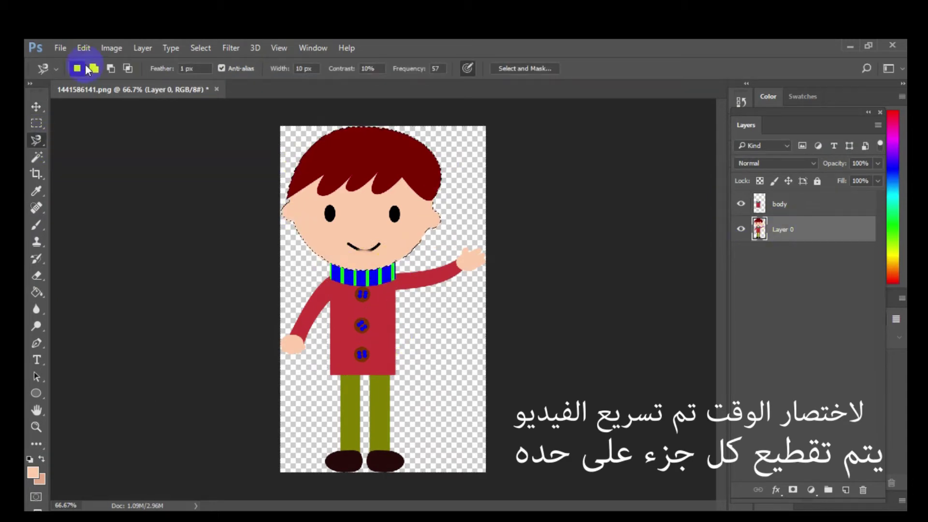
Step: Copy the selected head onto its own layer and name that layer head
key("ctrl+j")
left_click(36, 106)
mouse_move(363, 235)
left_mouse_down()
mouse_move(454, 313)
mouse_move(364, 234)
left_mouse_up()
double_click(779, 234)
key("Escape")
double_click(783, 230)
type("head")
key("Return")
Step: Outline the upper section of the raised arm on Layer 0 with the Magnetic Lasso
left_click(462, 263)
left_click(36, 140)
left_click(398, 290)
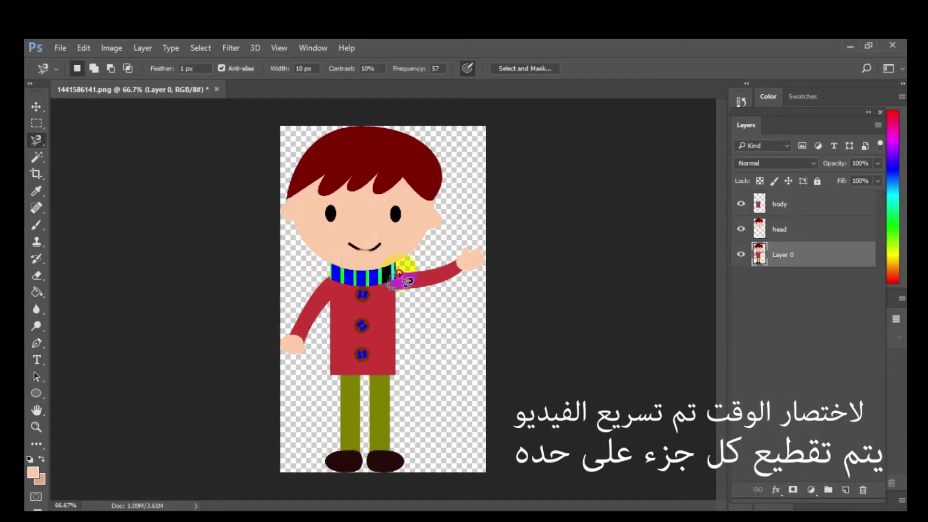
left_click(397, 289)
Step: Copy the selected upper arm onto its own layer and name that layer up_hand
left_click(84, 47)
left_click(116, 132)
left_click(83, 47)
left_click(118, 157)
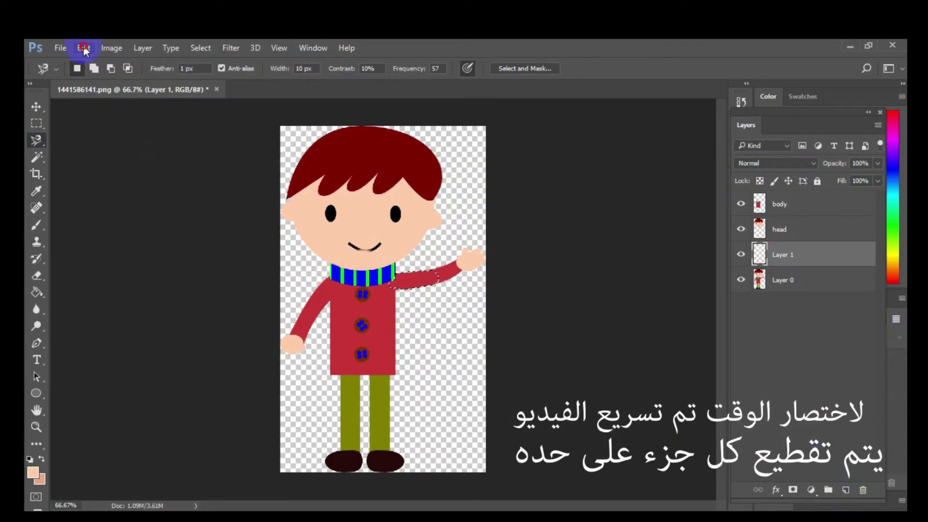
double_click(783, 254)
type("up_hand")
key("Return")
Step: Try to copy the raised arm's forearm onto its own layer named dn_hand
left_click(419, 285)
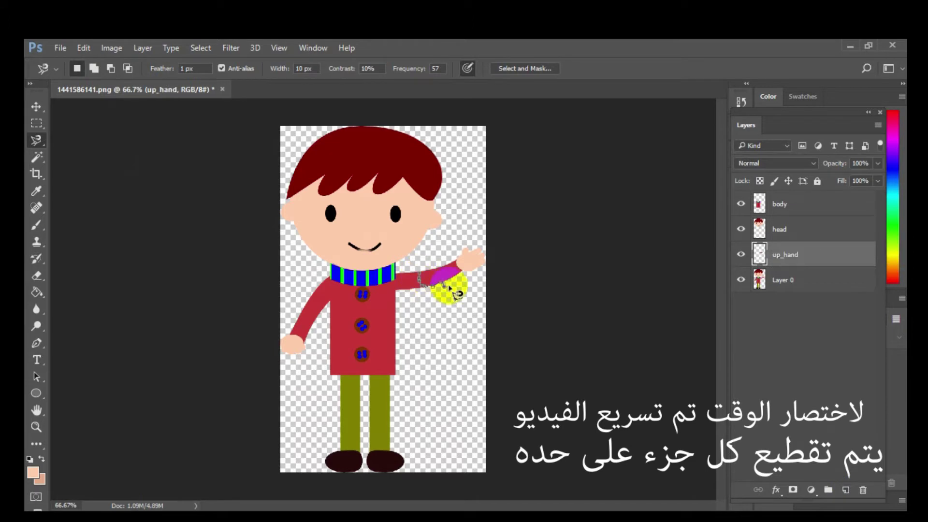
left_click(420, 285)
left_click(84, 47)
left_click(116, 132)
key("ctrl+v")
double_click(784, 255)
type("dn_hand")
key("Return")
Step: Move the pasted forearm piece below the arm and delete its layer
key("ctrl+t")
left_click_drag(451, 262, 444, 323)
left_click(36, 107)
left_click(535, 234)
left_click(864, 491)
Step: Lasso the raised arm's forearm and hand on Layer 0 and copy them onto a new layer
left_click(783, 280)
left_click(36, 141)
mouse_move(450, 271)
left_mouse_down()
mouse_move(433, 289)
mouse_move(425, 271)
mouse_move(493, 268)
mouse_move(429, 290)
mouse_move(451, 330)
left_mouse_up()
left_click(83, 48)
left_click(90, 134)
left_click(846, 490)
key("ctrl+v")
left_click(36, 107)
left_click(864, 490)
key("Return")
Step: Move the up_hand piece below the raised arm and brush its ends round in the sleeve's red
left_click(777, 256)
left_click_drag(448, 283, 454, 330)
left_click_drag(444, 330, 452, 265)
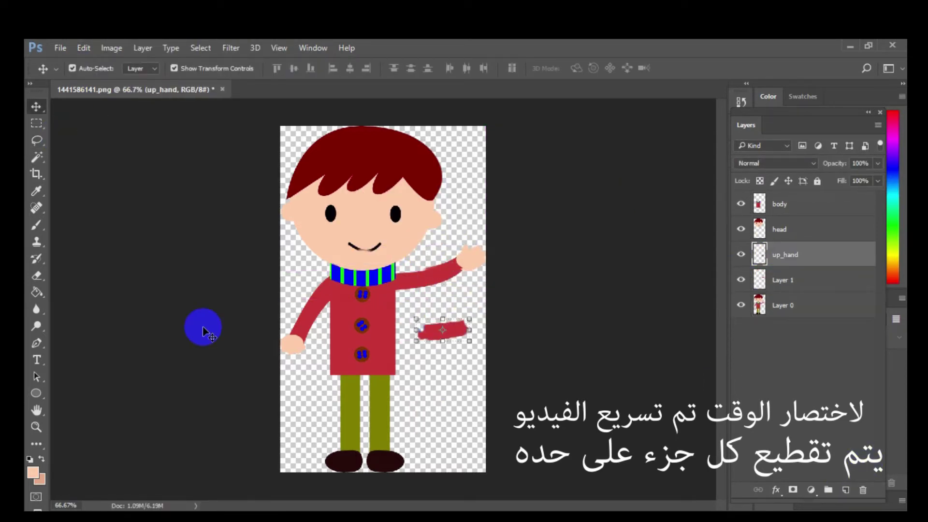
left_click(36, 225)
left_click(429, 334, "alt")
left_click_drag(430, 335, 468, 327)
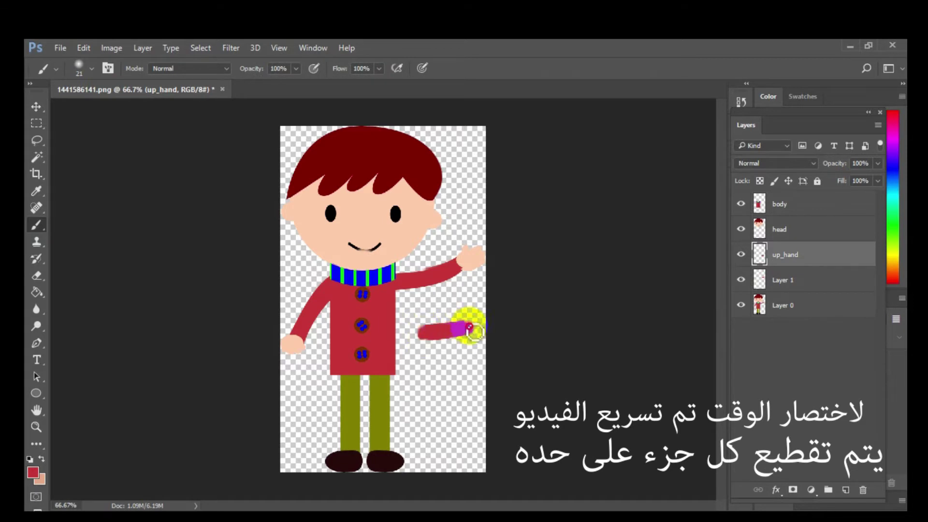
Step: Spread the two arm pieces apart and brush the forearm's elbow end on Layer 1 in the sleeve's red
left_click(784, 280)
left_click(34, 107)
left_click_drag(418, 242, 455, 265)
left_click(791, 256)
left_click_drag(462, 333, 458, 358)
left_click(783, 280)
key("b")
mouse_move(441, 274)
left_mouse_down()
mouse_move(420, 320)
mouse_move(440, 275)
left_mouse_up()
Step: Move the up_hand piece back into place between the shoulder and the forearm
left_click(36, 106)
left_click_drag(438, 358, 414, 286)
left_click(428, 356)
Step: Lasso the upper part of the leg on the raised arm's side and make Layer 0 the active layer
key("l")
mouse_move(371, 375)
left_mouse_down()
mouse_move(392, 375)
mouse_move(395, 467)
mouse_move(390, 377)
mouse_move(369, 380)
mouse_move(393, 383)
left_mouse_up()
left_click(200, 48)
left_click(211, 75)
left_click(83, 48)
left_click(116, 131)
key("v")
left_click(83, 48)
left_click(803, 305)
Step: Copy the selected upper leg from Layer 0 and paste it onto a new layer
left_click(84, 48)
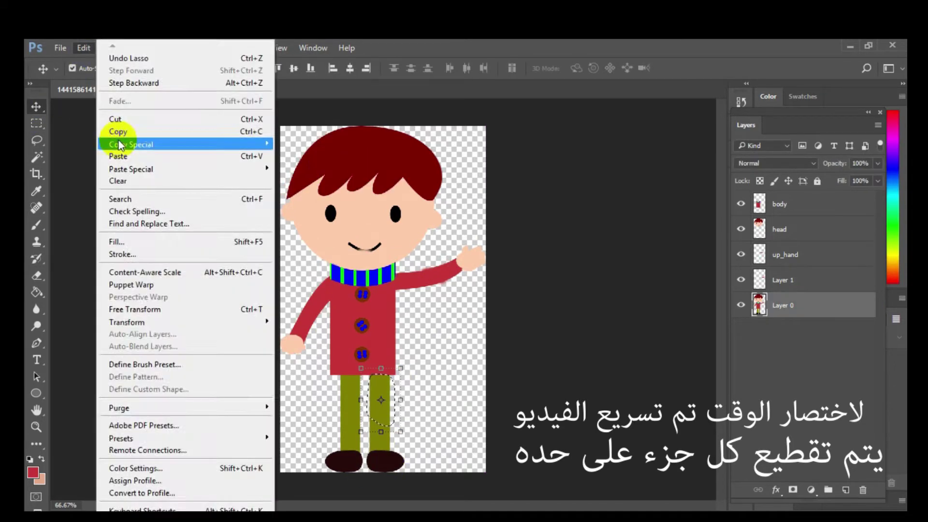
left_click(121, 131)
left_click(846, 490)
key("l")
key("p")
left_click(83, 48)
left_click(116, 153)
Step: Move the upper-leg piece aside, touch it up in green sampled from the trousers, and return it to the leg
left_click(36, 107)
mouse_move(381, 397)
left_mouse_down()
mouse_move(428, 384)
mouse_move(429, 373)
mouse_move(430, 419)
left_mouse_up()
left_click(33, 473)
left_click(425, 383)
left_click(828, 143)
key("b")
left_click(36, 107)
mouse_move(427, 384)
left_mouse_down()
mouse_move(378, 399)
mouse_move(404, 459)
mouse_move(366, 467)
left_mouse_up()
Step: Copy the lower part of the same leg from Layer 0 onto its own layer and touch up the piece
left_click(803, 331)
left_click(36, 140)
left_click(83, 48)
key("ctrl+j")
left_click(35, 107)
mouse_move(369, 425)
left_mouse_down()
mouse_move(438, 403)
mouse_move(380, 420)
left_mouse_up()
key("b")
key("v")
Step: Rename the new lower-leg layer as leg_dn and the upper-leg layer as leg_upup
double_click(784, 331)
type("leg_dn")
key("Return")
double_click(777, 305)
type("leg_upup")
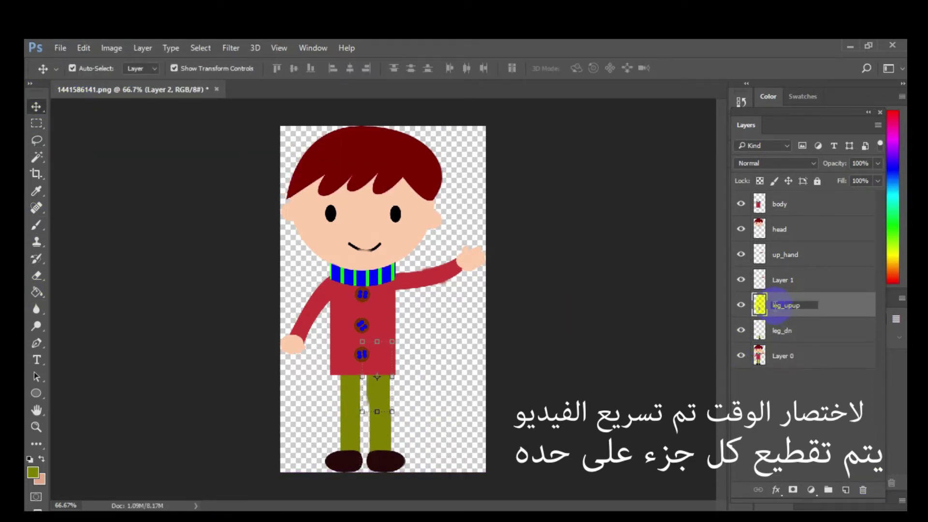
key("Return")
Step: Rename Layer 1 as hand_dn and make the body layer active
left_click(783, 281)
double_click(783, 281)
type("hand_dn")
key("Return")
left_click(785, 255)
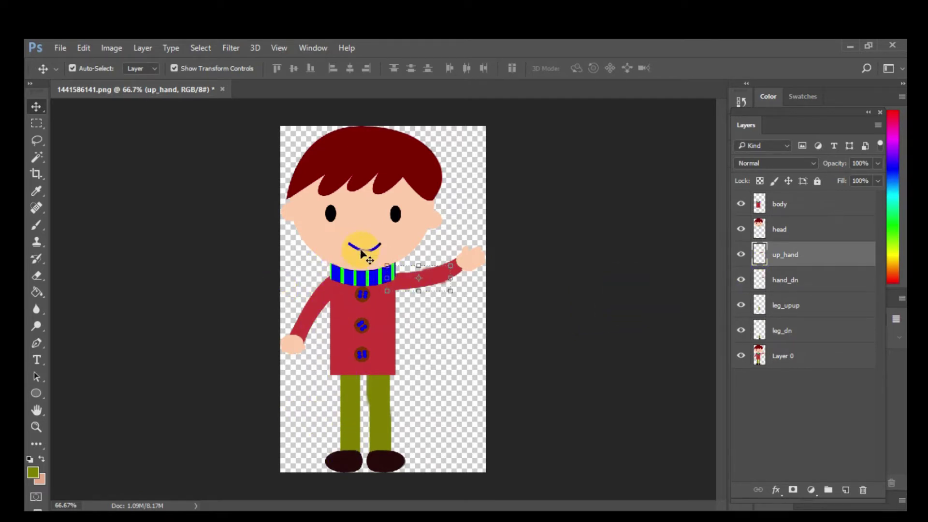
left_click(779, 266)
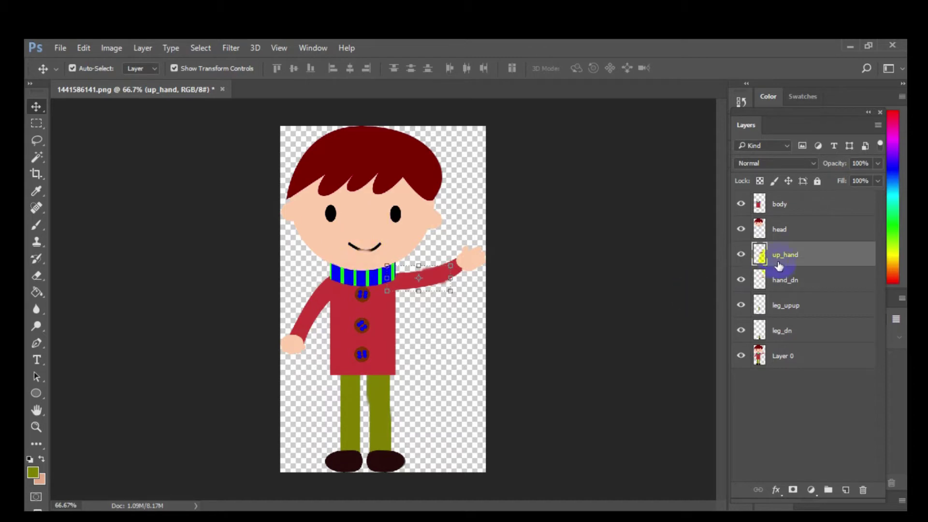
left_click(792, 212)
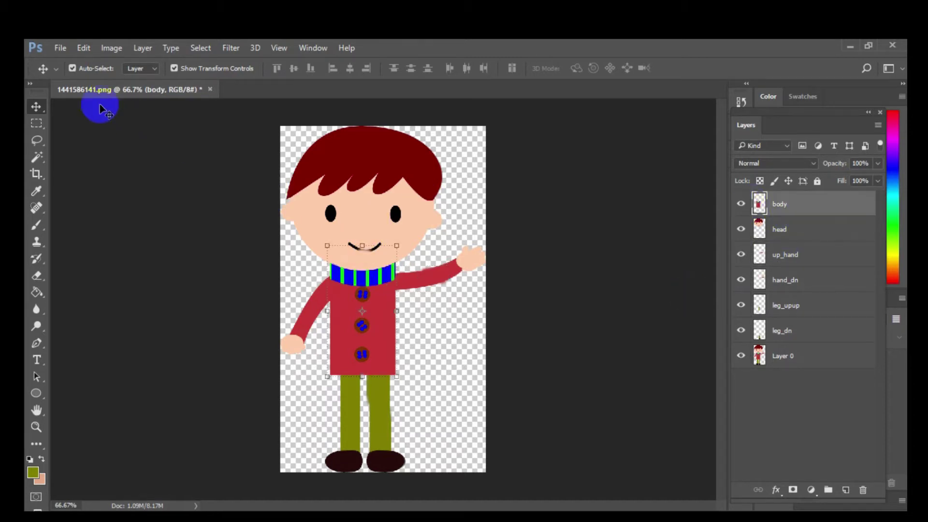
Step: Save the layered document on the Desktop as a Photoshop file named boy, with Maximize Compatibility on
left_click(63, 50)
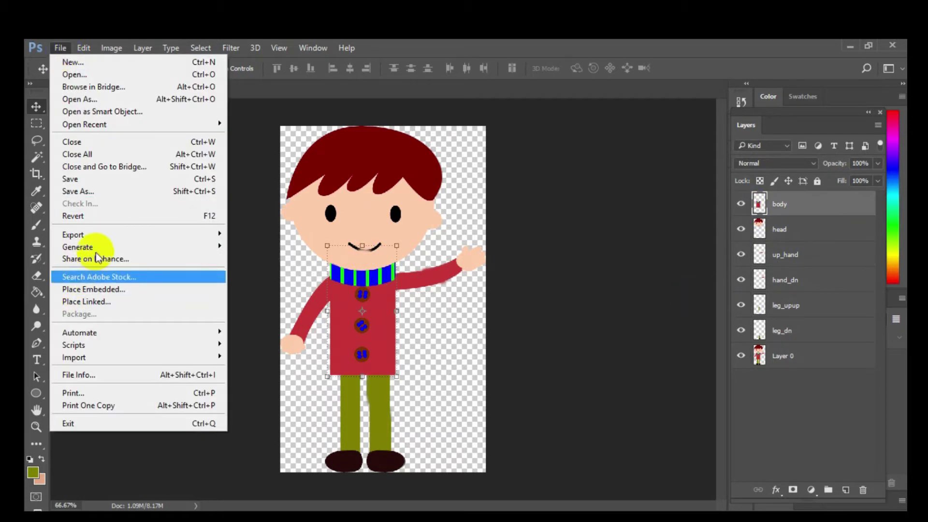
left_click(88, 193)
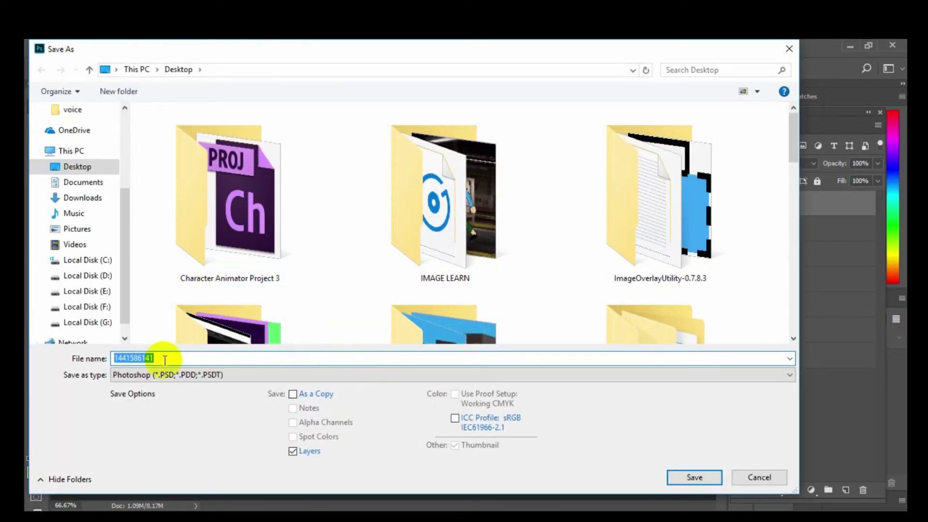
type("bo")
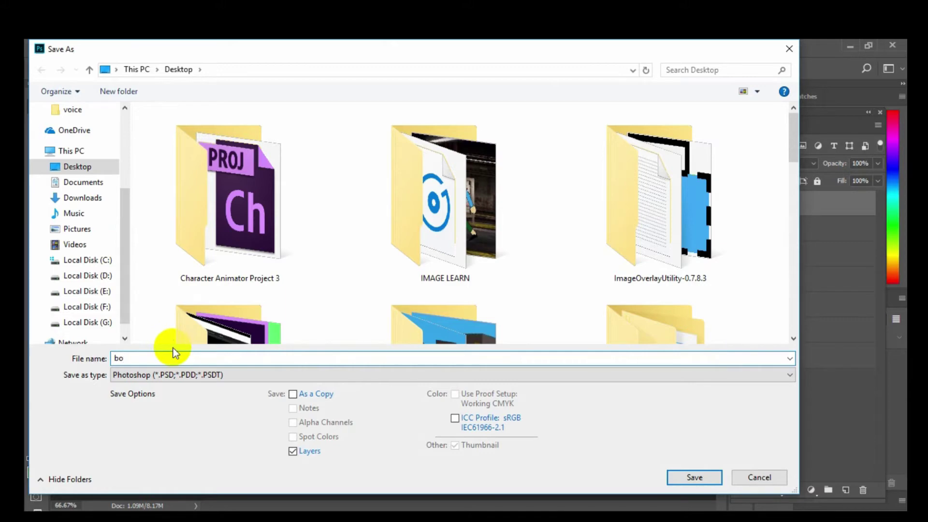
type("y")
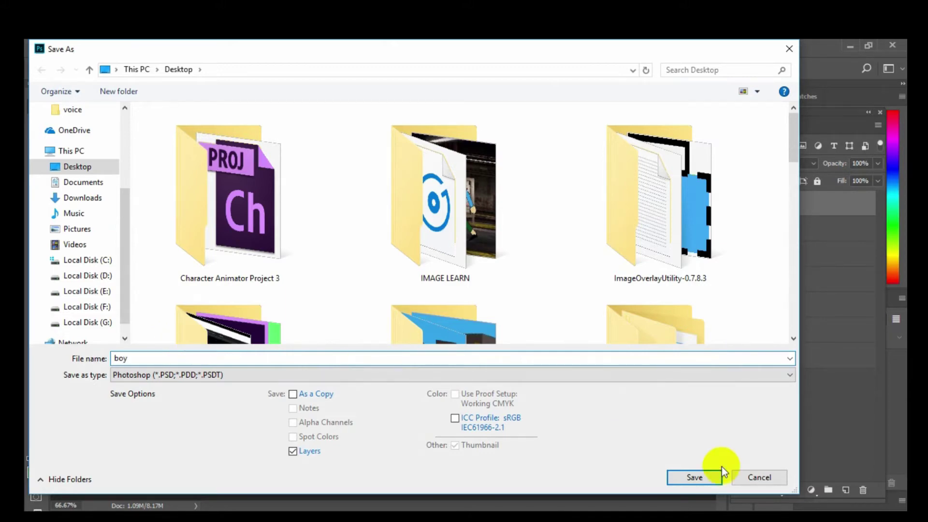
left_click(709, 478)
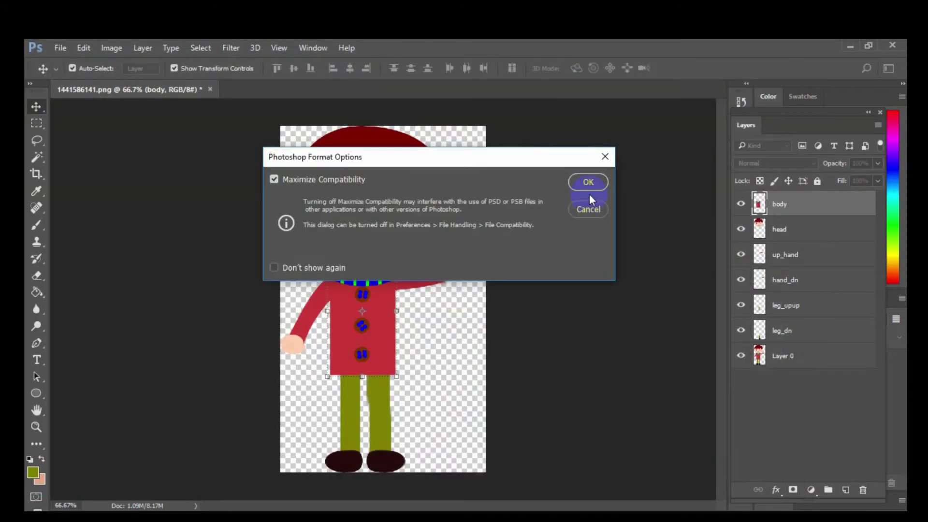
left_click(587, 183)
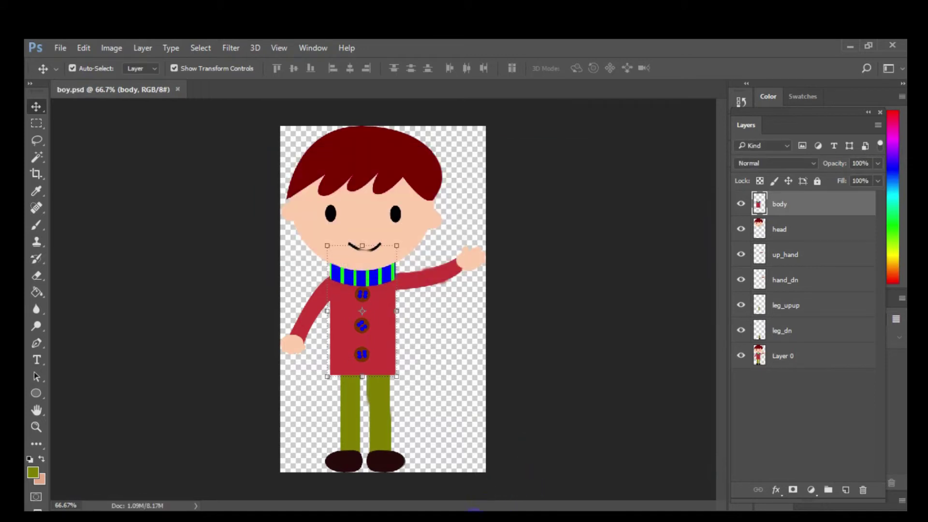
Step: Switch to Moho and delete the Layer 3 bone layer together with the 1441586141.png image inside it
left_click(487, 474)
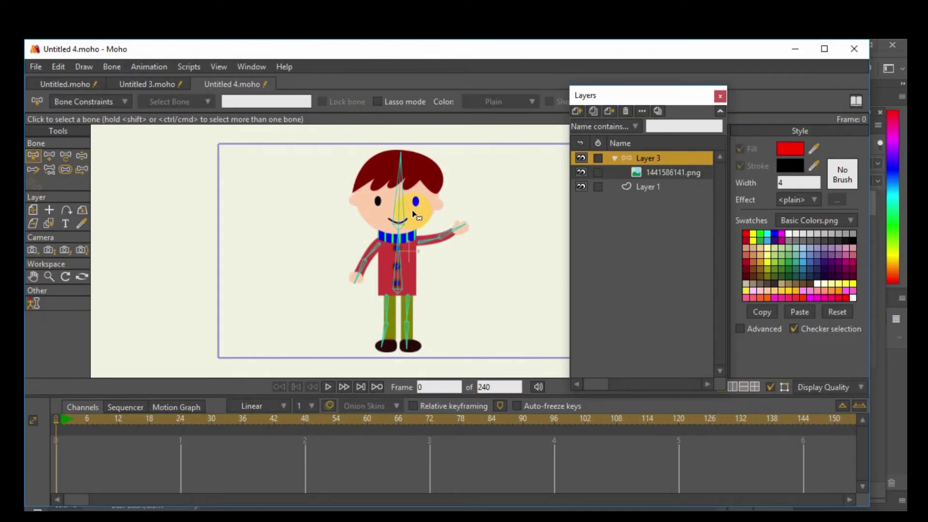
left_click(618, 93)
left_click(625, 111)
left_click(604, 199)
left_click(590, 136)
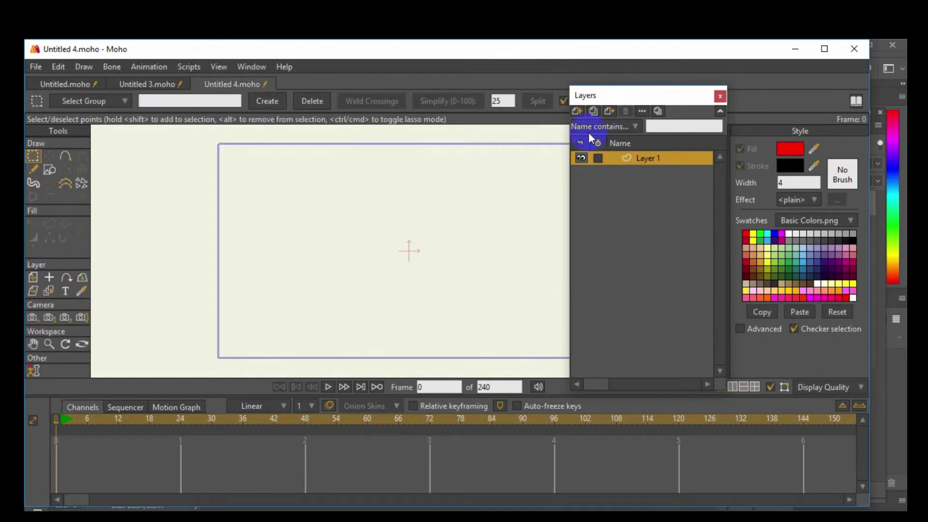
Step: Add an image layer from the boy PSD file on the Desktop, importing its layers individually
left_click(582, 110)
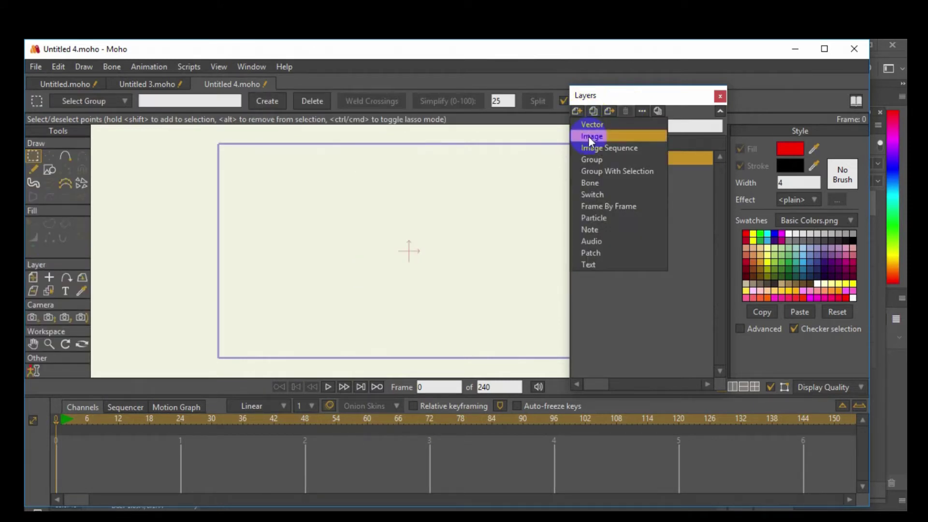
left_click(587, 135)
left_click_drag(857, 170, 824, 349)
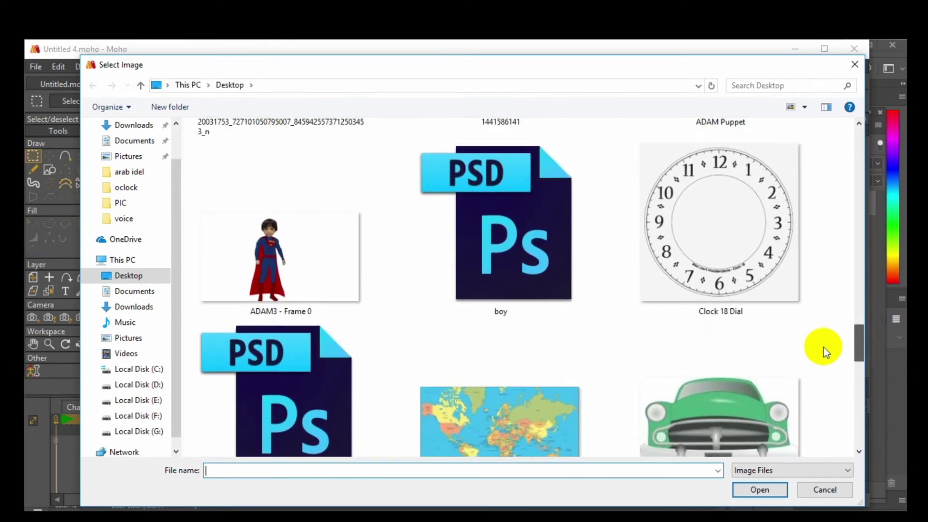
double_click(514, 207)
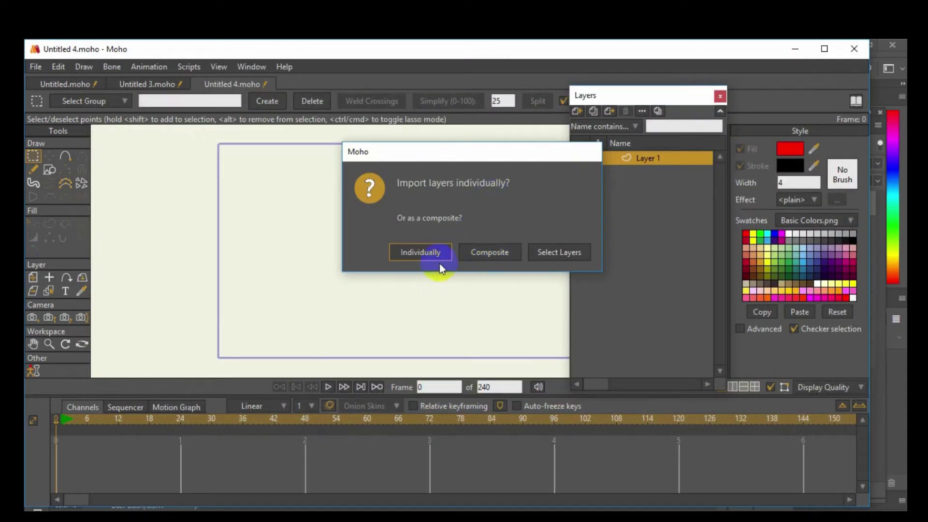
left_click(415, 250)
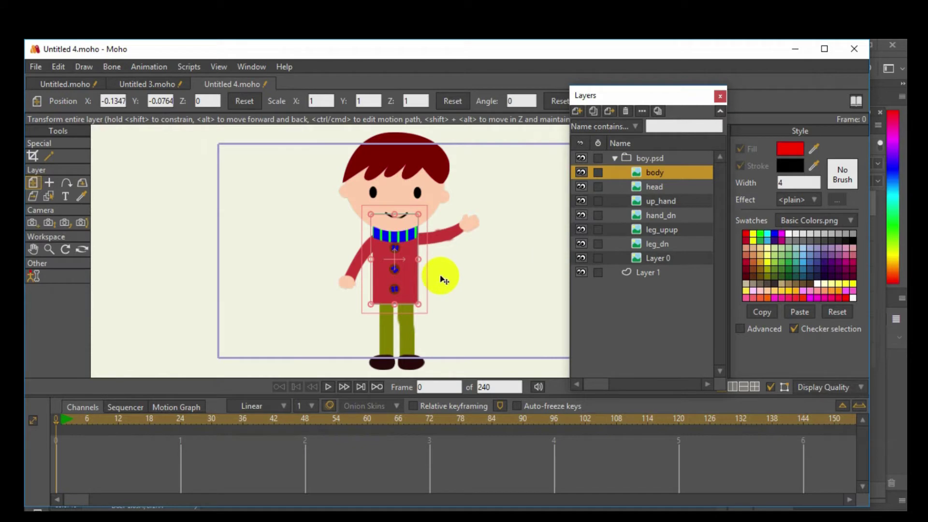
Step: Duplicate the up_hand and hand_dn layers and place hand_dn 2 directly beneath up_hand 2
left_click(650, 203)
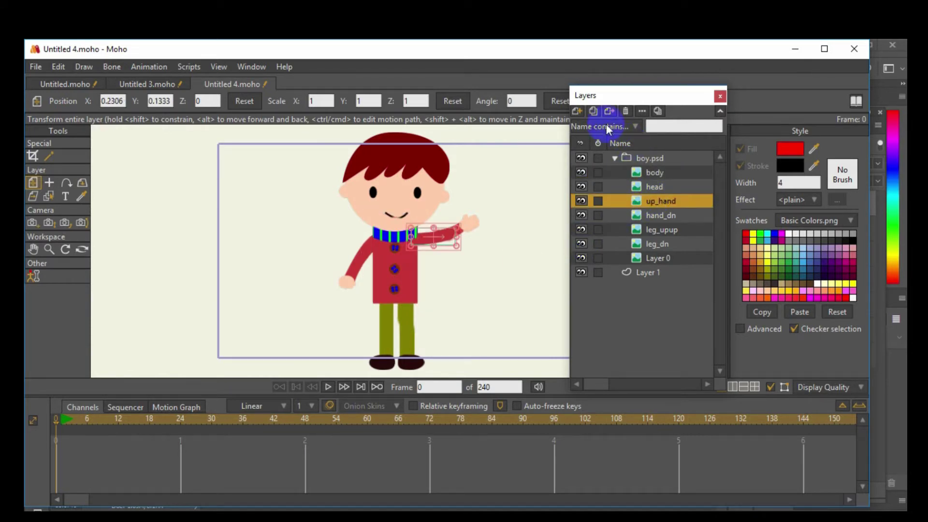
left_click(594, 111)
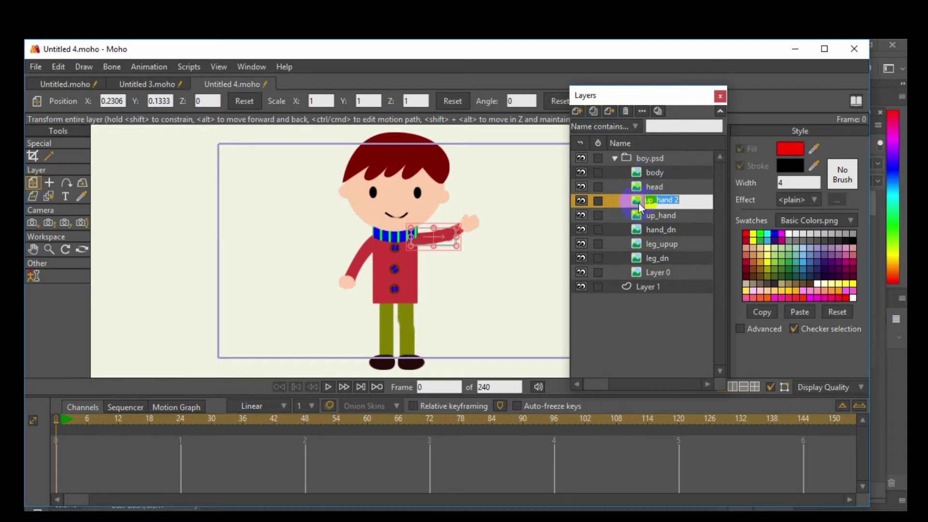
left_click(649, 229)
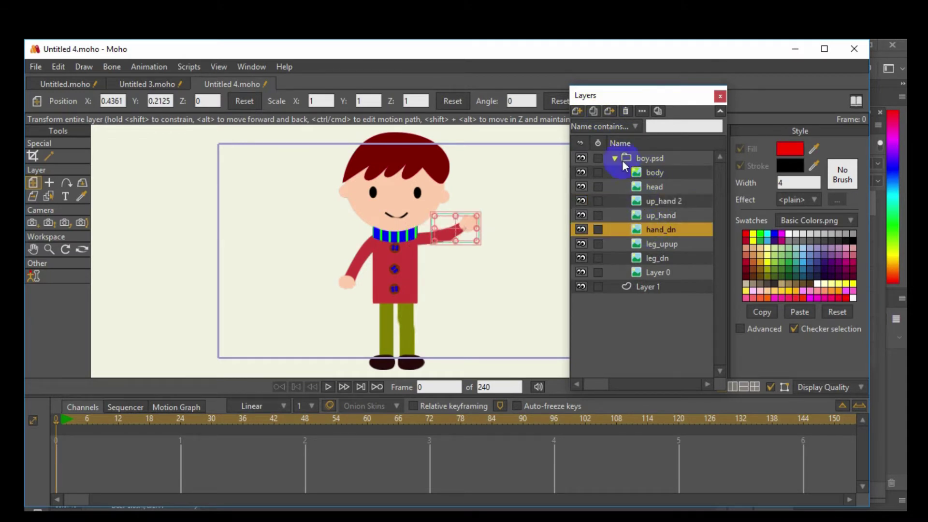
left_click(595, 111)
left_click_drag(640, 228, 657, 221)
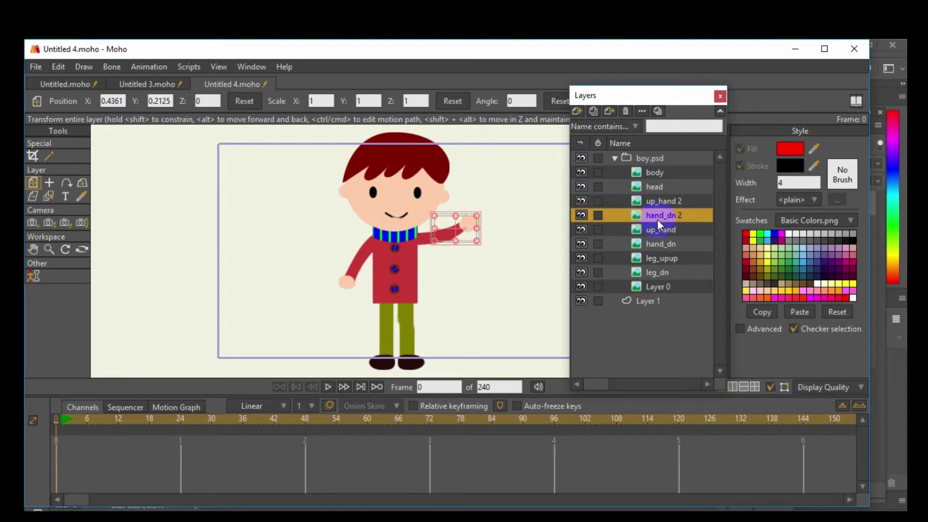
Step: Duplicate the leg_upup and leg_dn layers and place leg_dn 2 directly beneath leg_upup 2
left_click(647, 261)
left_click(595, 111)
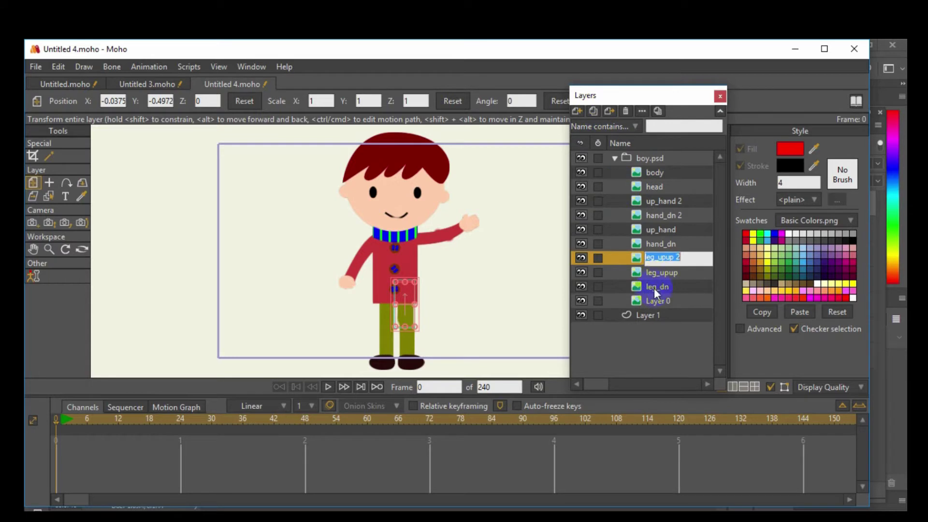
left_click(640, 287)
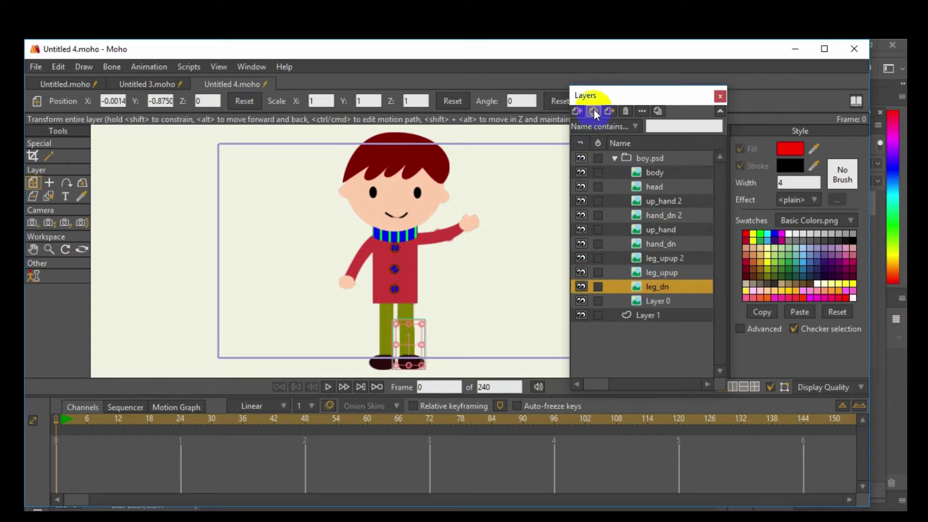
left_click(595, 111)
left_click_drag(637, 290, 643, 266)
Step: Group the original leg_upup and leg_dn layers under the name l_leg and collapse the group
left_click(639, 287)
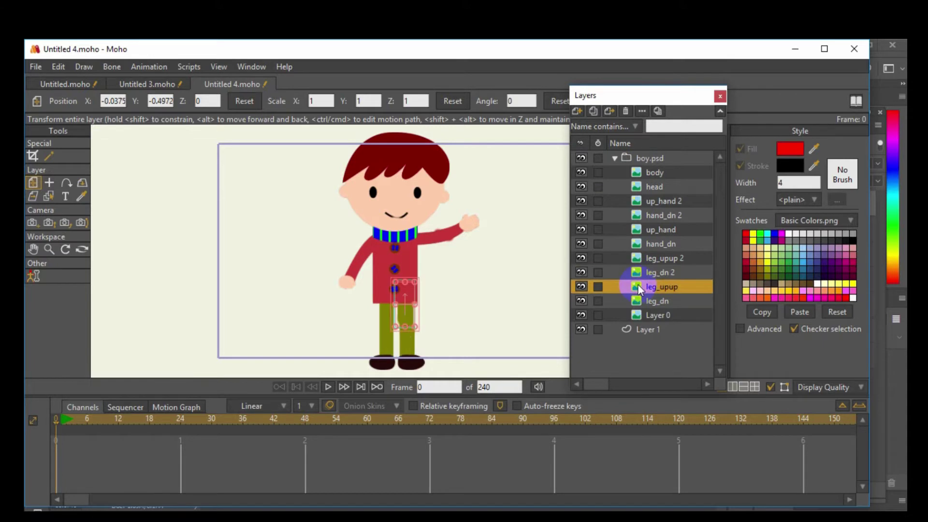
left_click(637, 305, "ctrl")
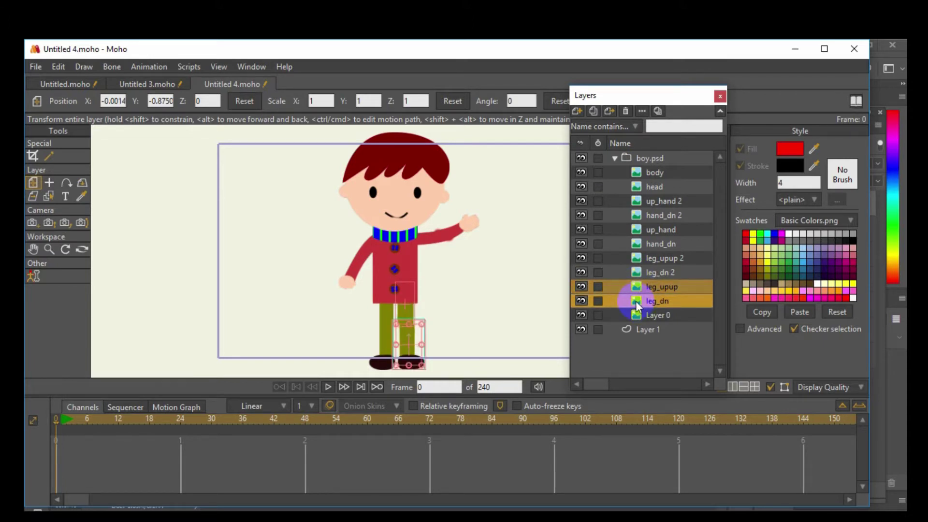
right_click(637, 302)
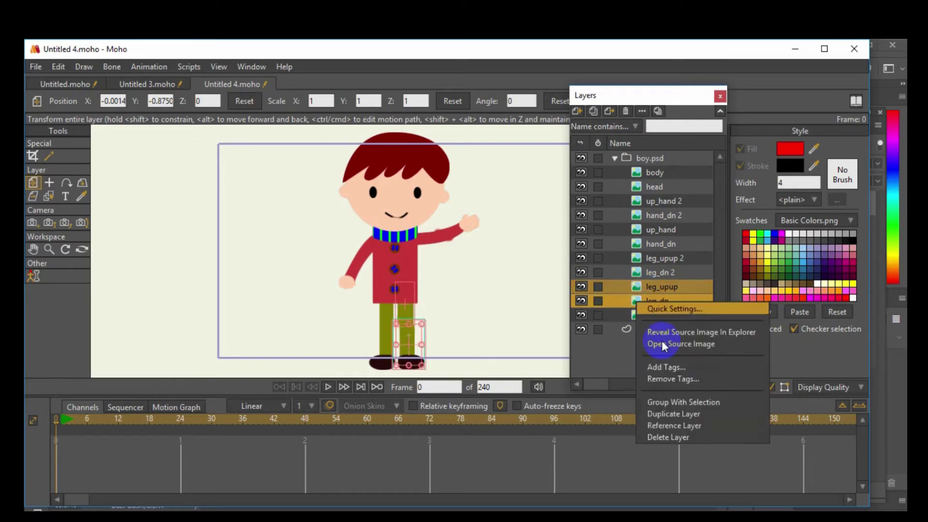
left_click(661, 401)
key("BackSpace")
type("L_leg")
key("Return")
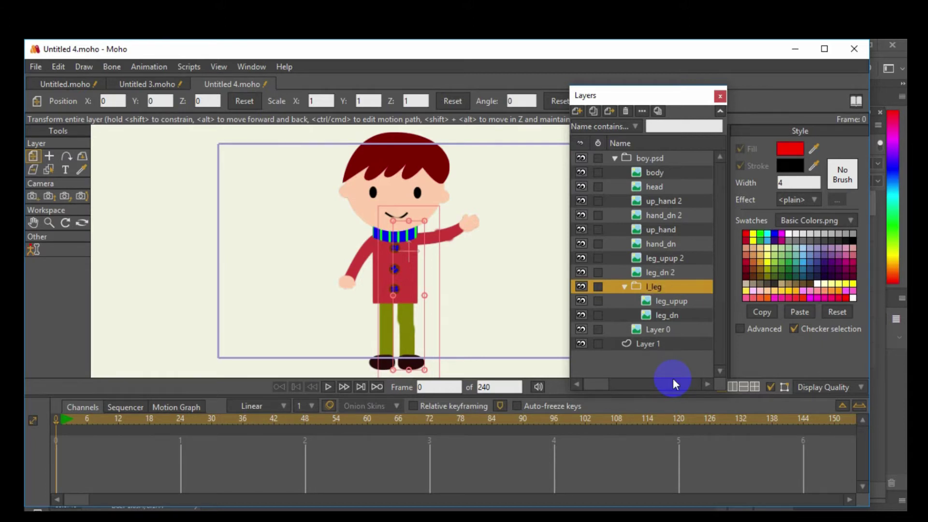
left_click(624, 287)
Step: Group the duplicated leg_upup 2 and leg_dn 2 layers under the name r_leg
left_click(651, 274)
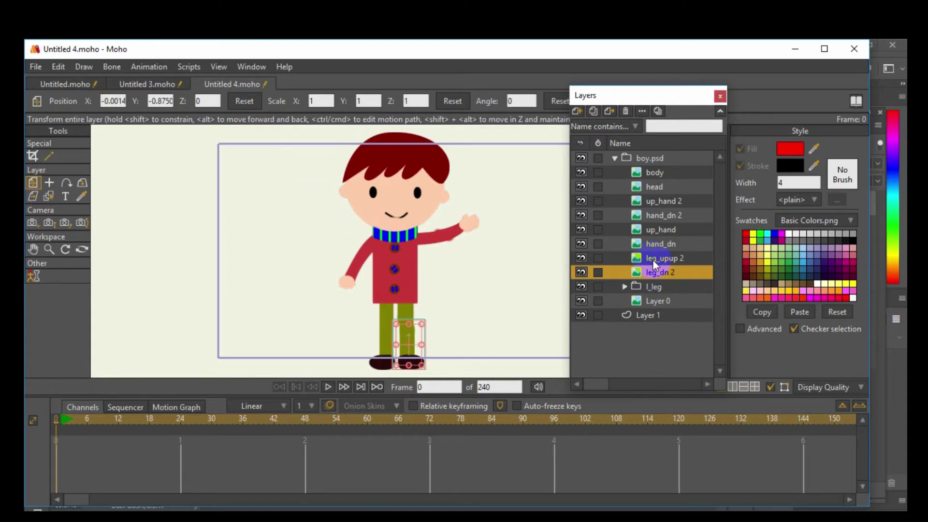
left_click(652, 259, "ctrl")
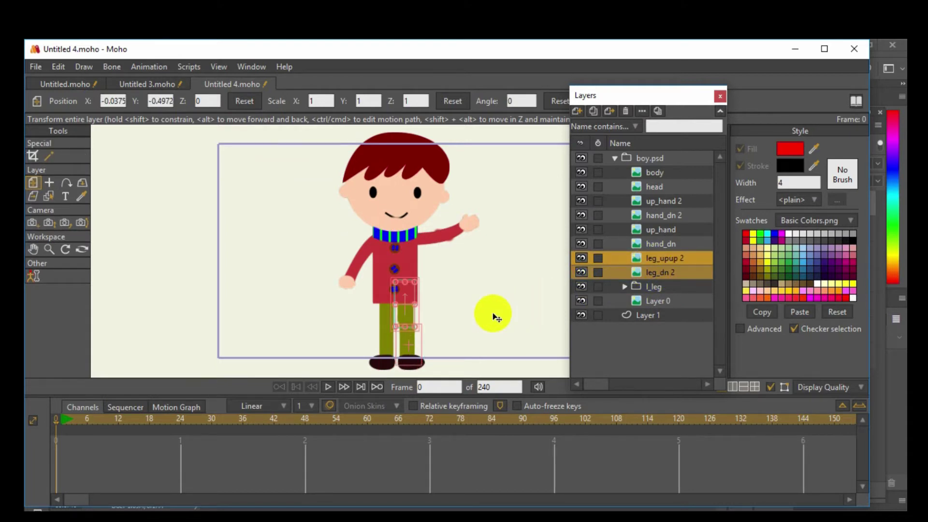
left_click(599, 274)
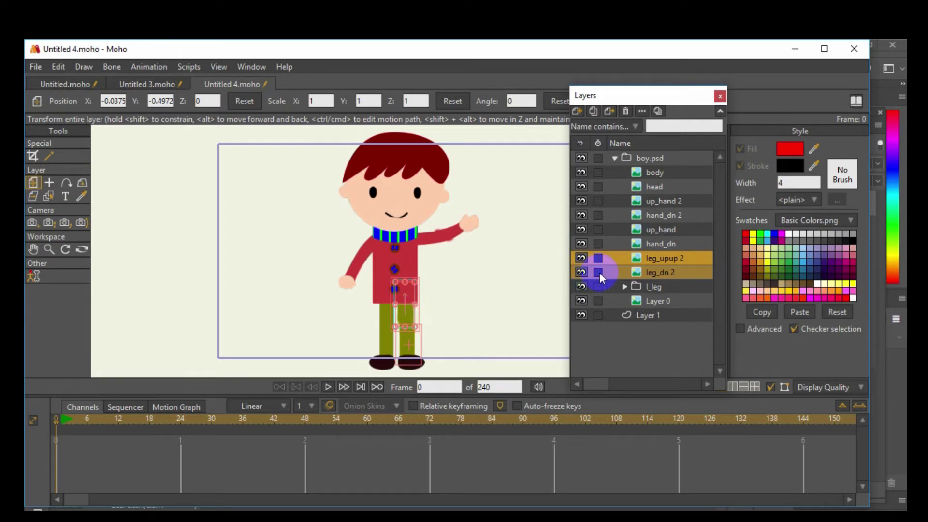
right_click(645, 262)
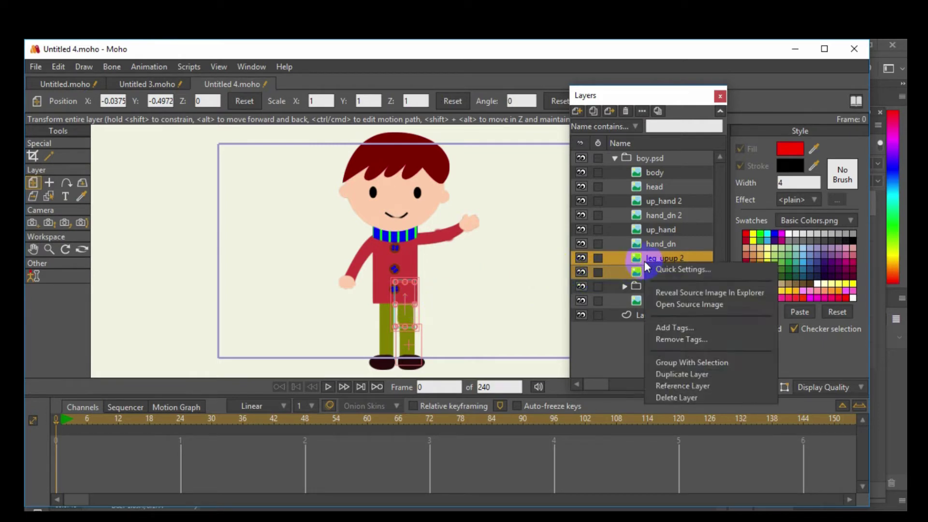
left_click(681, 361)
type("r")
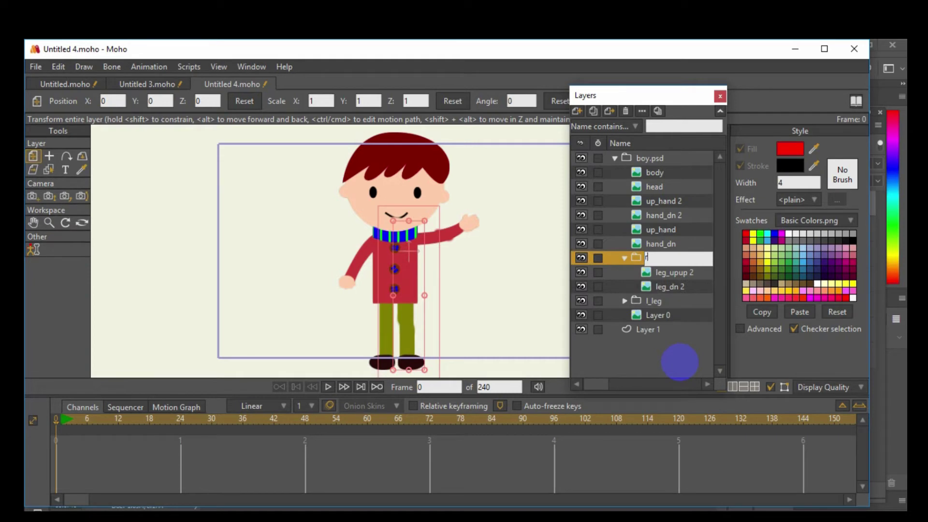
type("_leg")
key("Return")
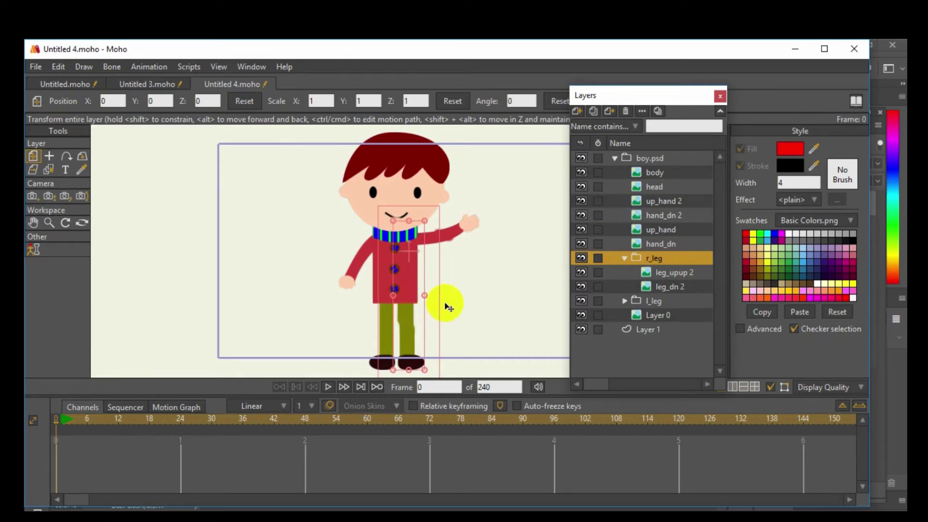
Step: Move the r_leg group onto the boy's other leg, at about X -0.23, Y -0.01, and collapse the group
left_click(406, 313)
mouse_move(405, 314)
left_mouse_down()
mouse_move(344, 294)
mouse_move(387, 312)
left_mouse_up()
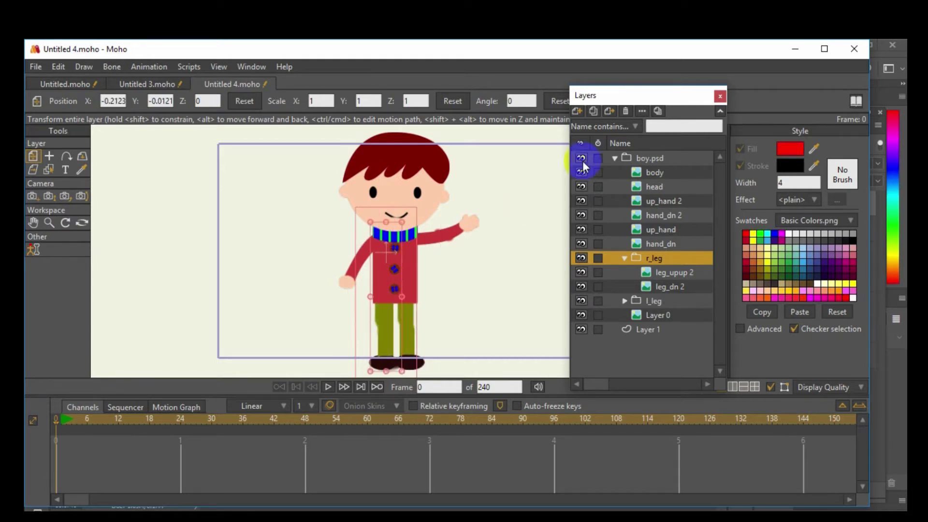
left_click_drag(648, 95, 645, 184)
left_click(648, 102)
left_click_drag(385, 323, 385, 321)
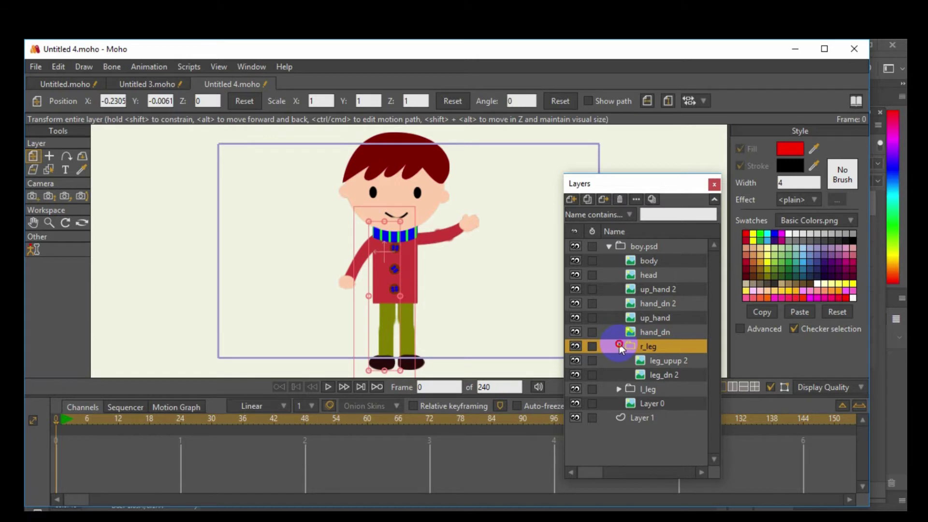
left_click(619, 345)
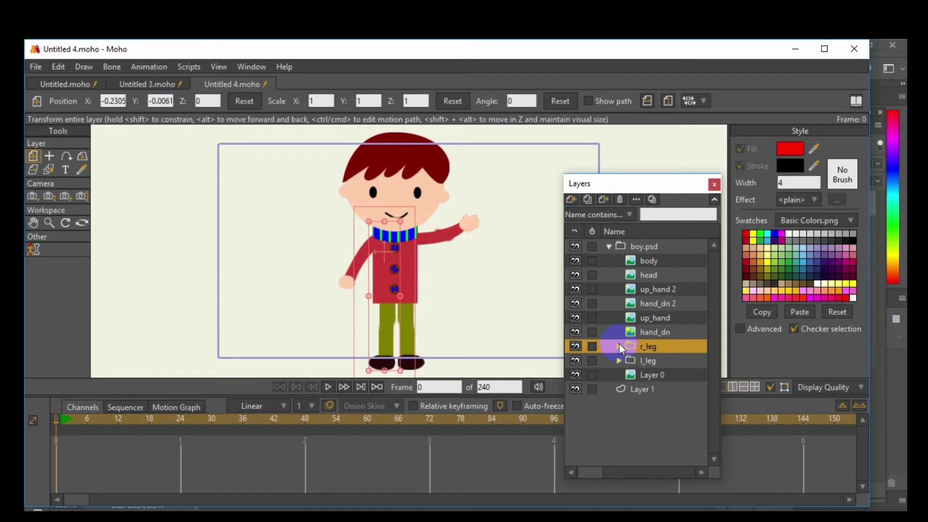
Step: Group the up_hand 2 and hand_dn 2 layers under the name l_hand and collapse the group
left_click(646, 290)
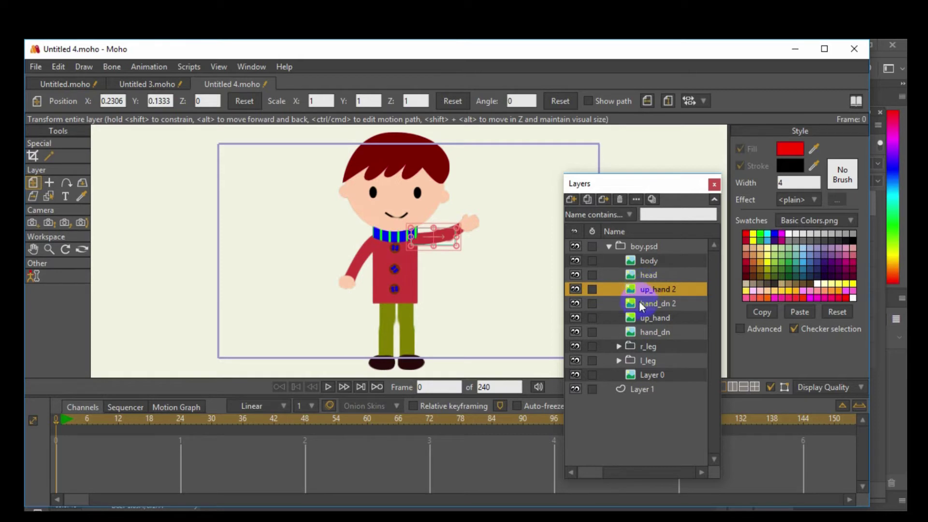
left_click(640, 303, "ctrl")
right_click(640, 303)
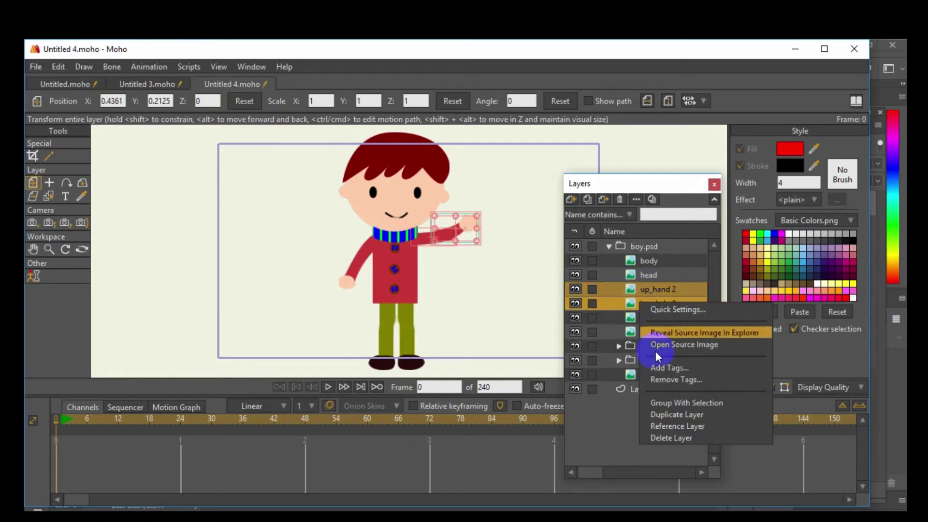
left_click(650, 403)
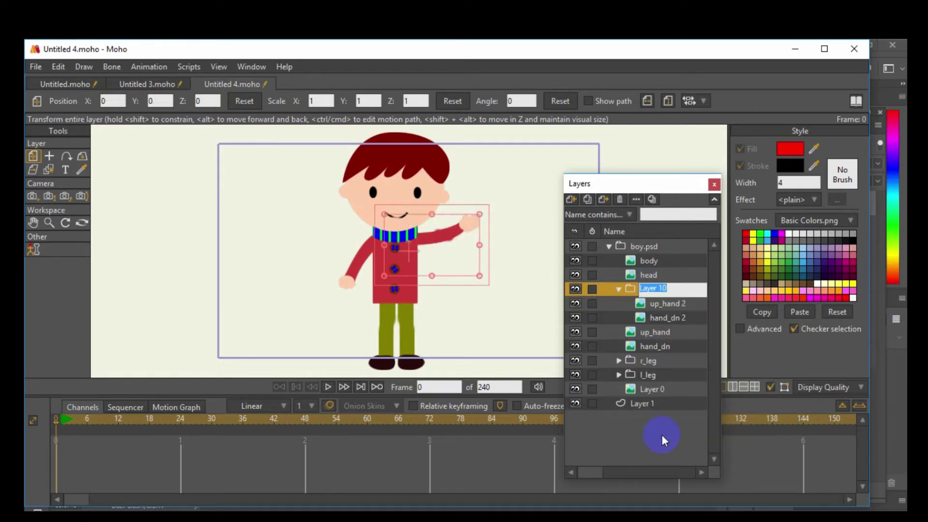
key("BackSpace")
type("l_hand")
key("Return")
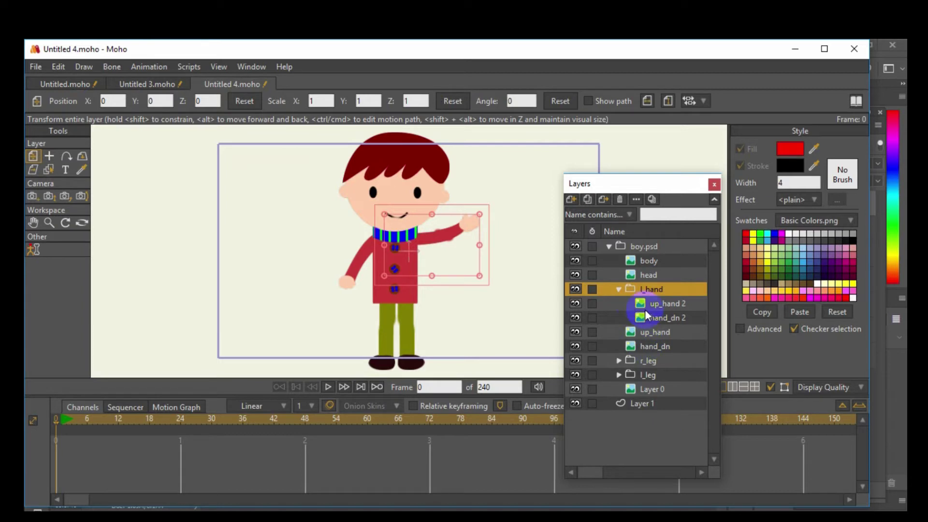
left_click(617, 289)
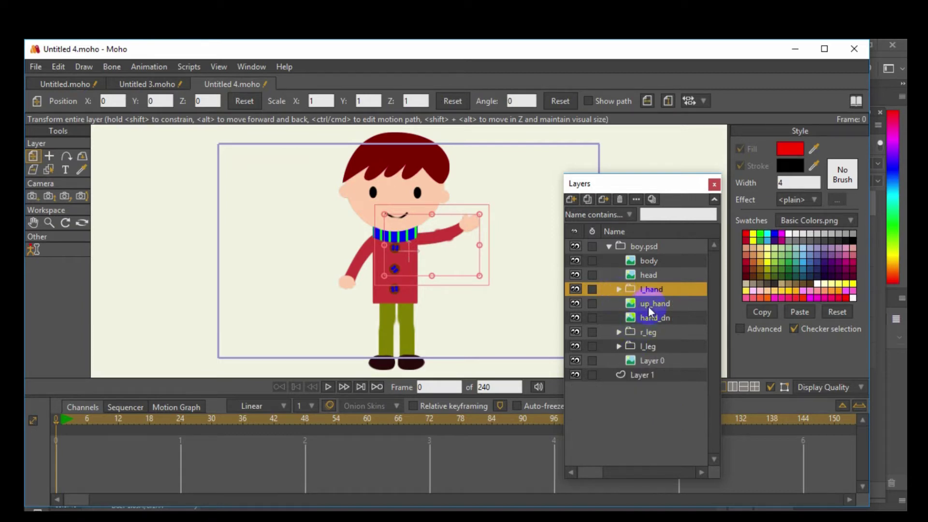
Step: Group the up_hand and hand_dn layers under the name r_hand and collapse the group
left_click(649, 306)
left_click(646, 316, "ctrl")
right_click(646, 315)
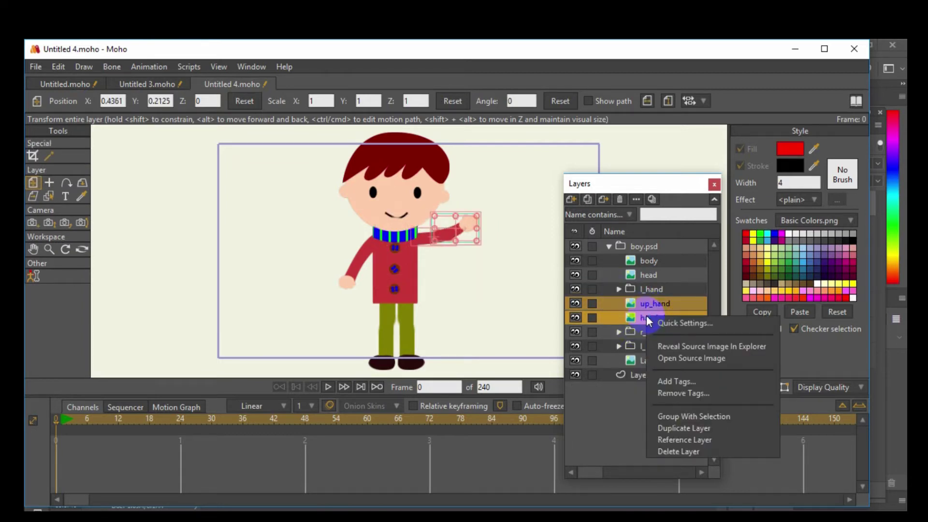
left_click(665, 415)
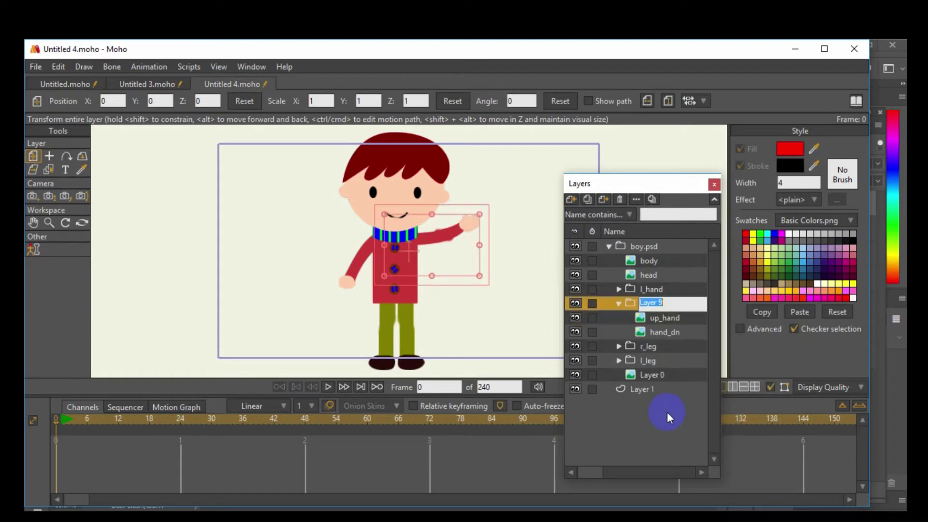
type("r_hand")
key("Return")
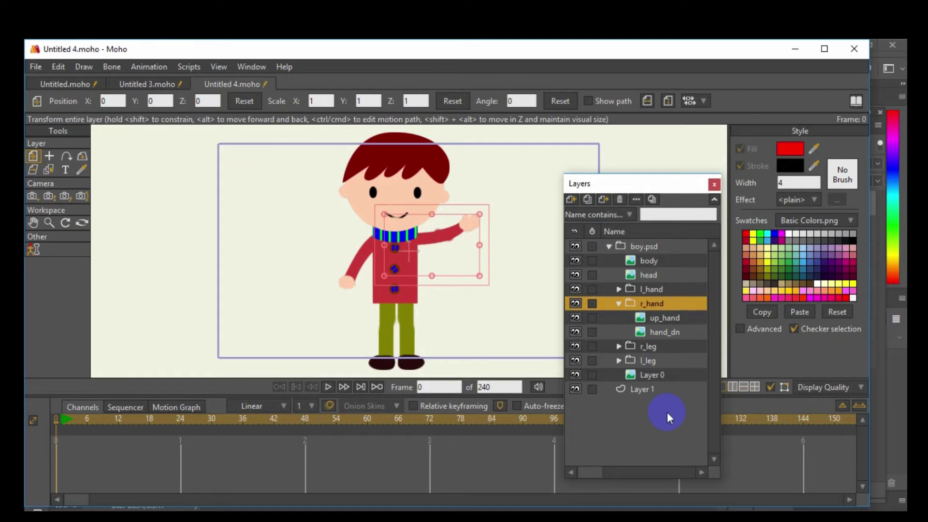
left_click(619, 305)
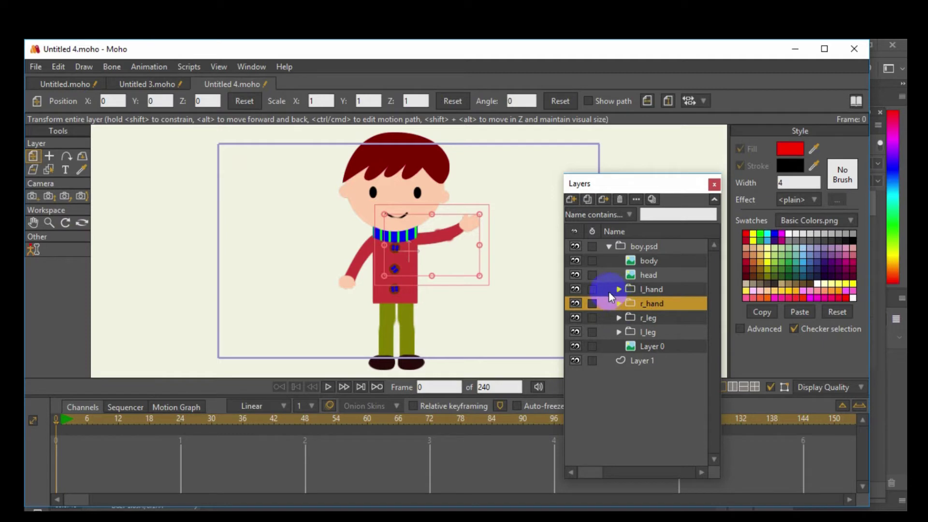
Step: Move the r_hand group to the boy's other shoulder at about X -0.20, Y -0.02, flip it horizontally, and hide Layer 0
left_click_drag(362, 252, 341, 246)
left_click(647, 101)
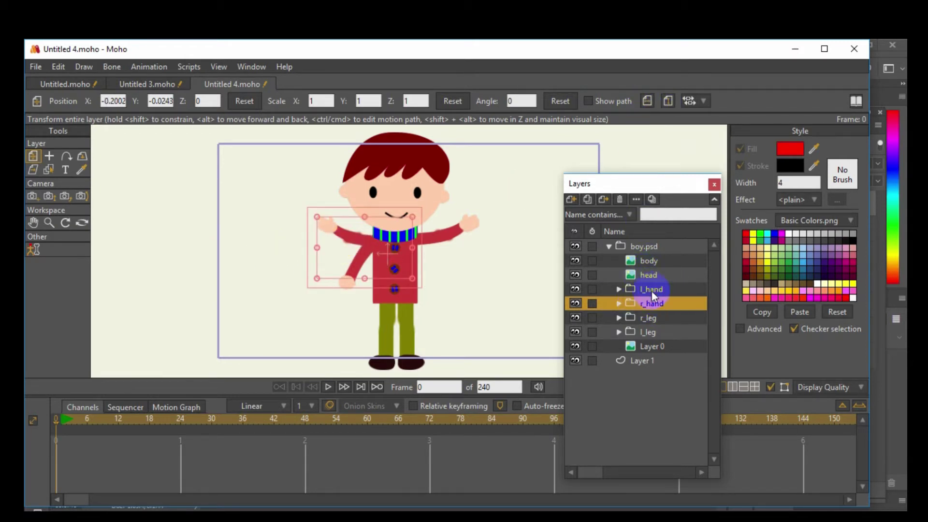
left_click(575, 347)
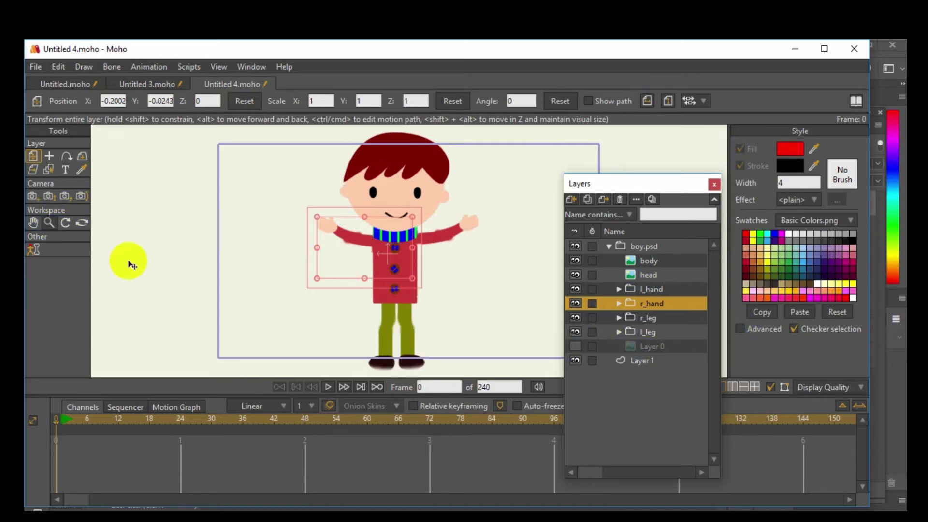
Step: Expand the l_hand group and adjust the up_hand 2 layer toward the body where the arm meets the shoulder
scroll(264, 284, "up", 3)
scroll(265, 283, "up", 1)
scroll(265, 284, "down", 3)
scroll(265, 284, "up", 3)
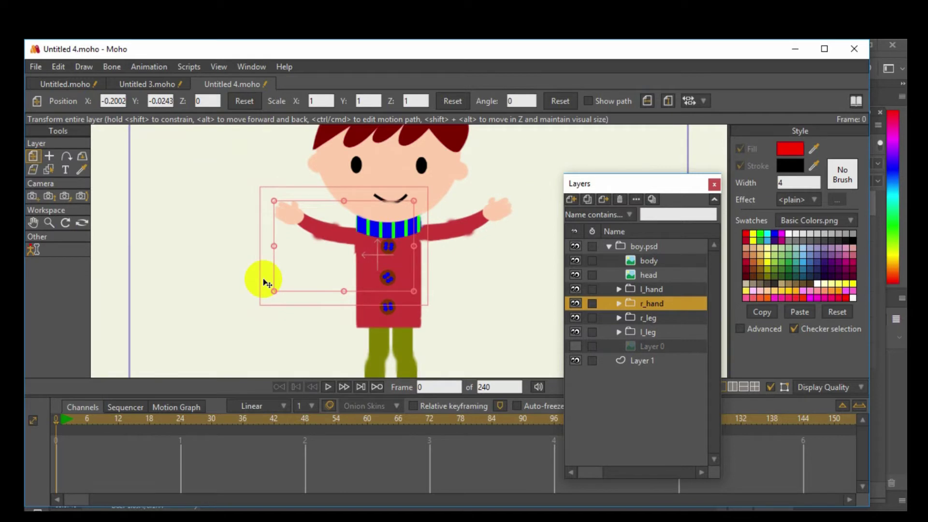
scroll(265, 284, "down", 3)
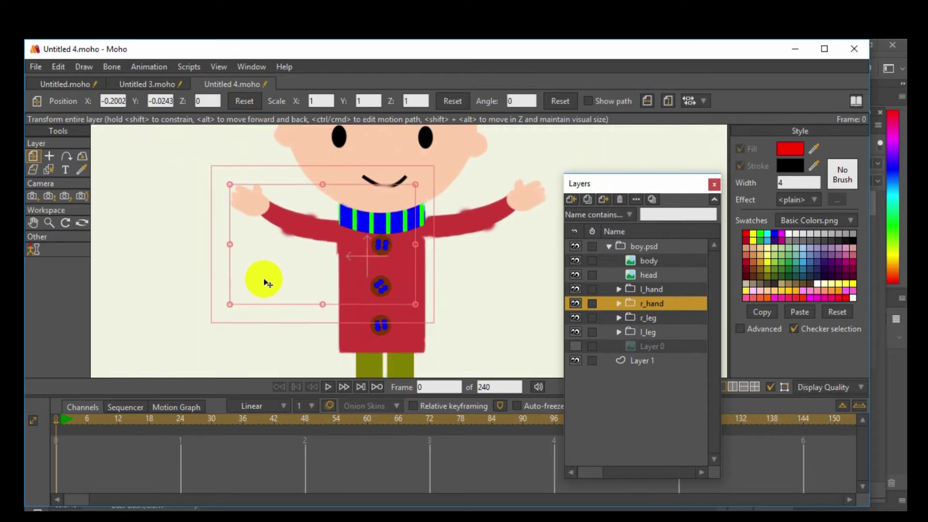
left_click(619, 288)
left_click(651, 303)
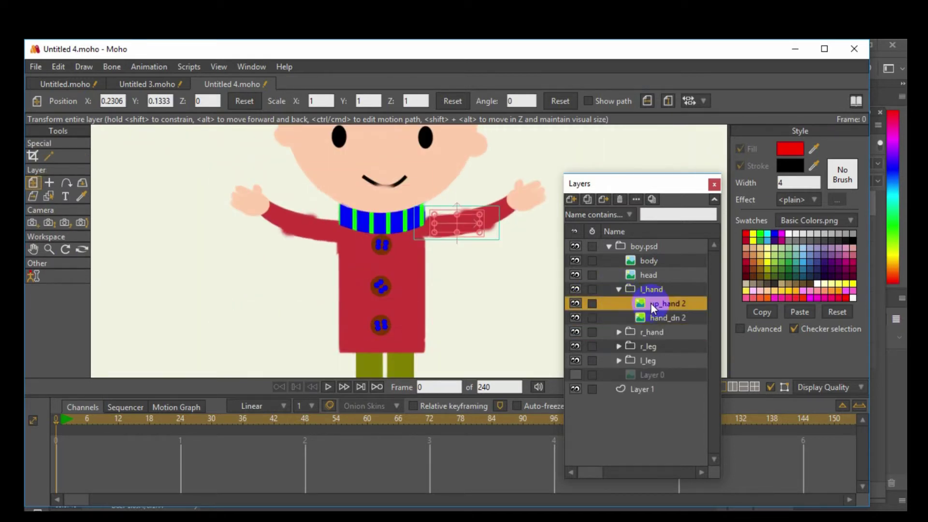
left_click_drag(470, 238, 446, 232)
left_click(652, 321)
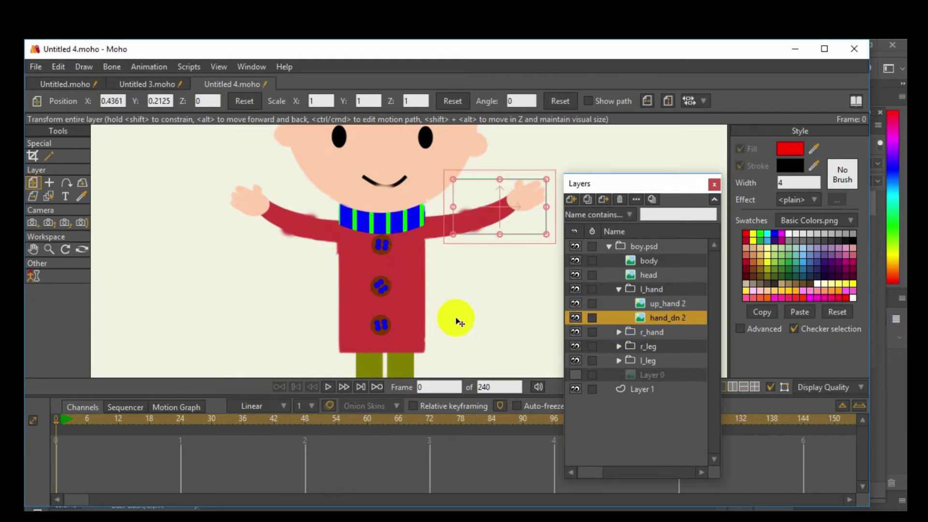
key("ctrl+r")
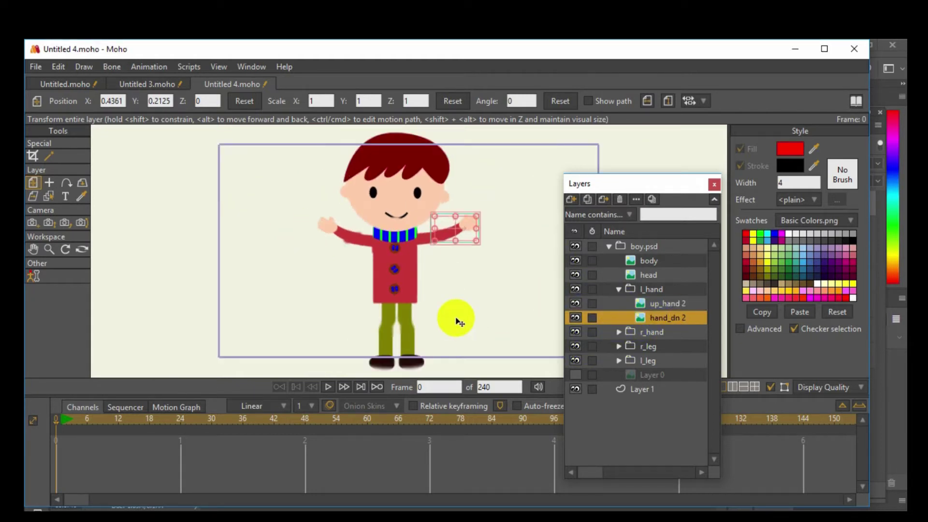
Step: Move the leg_upup 2 layer in the r_leg group to about X -0.01, Y -0.55 to align it with the lower leg
left_click(620, 346)
left_click(650, 360)
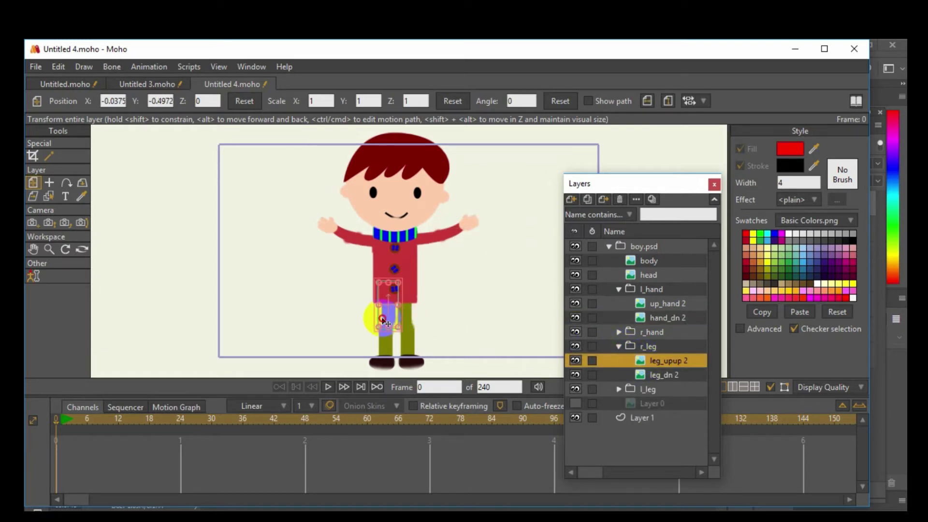
mouse_move(382, 321)
left_mouse_down()
mouse_move(376, 355)
mouse_move(397, 361)
mouse_move(386, 314)
mouse_move(389, 329)
left_mouse_up()
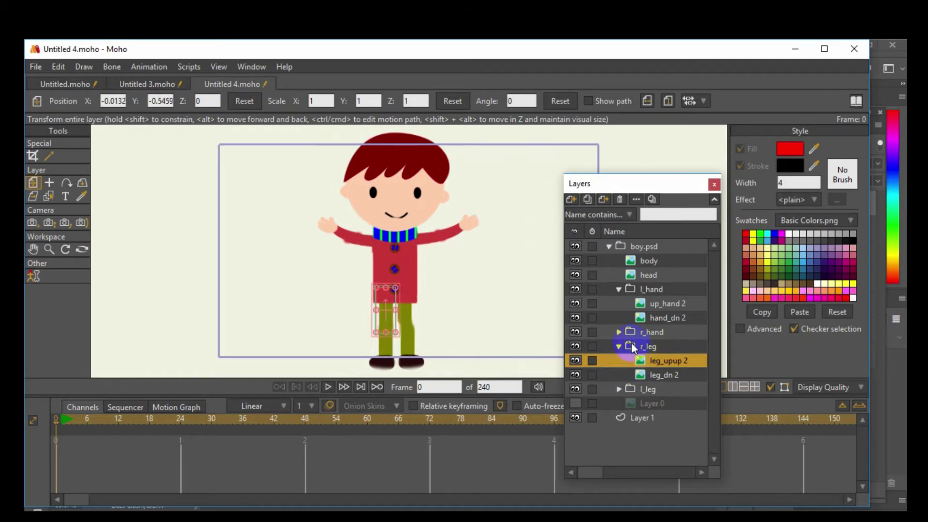
left_click(619, 332)
left_click(654, 347)
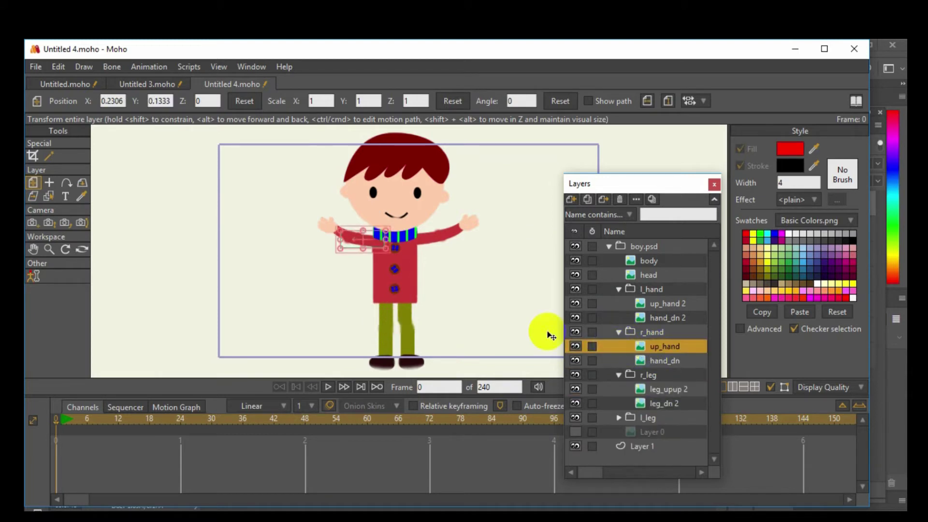
left_click(661, 360)
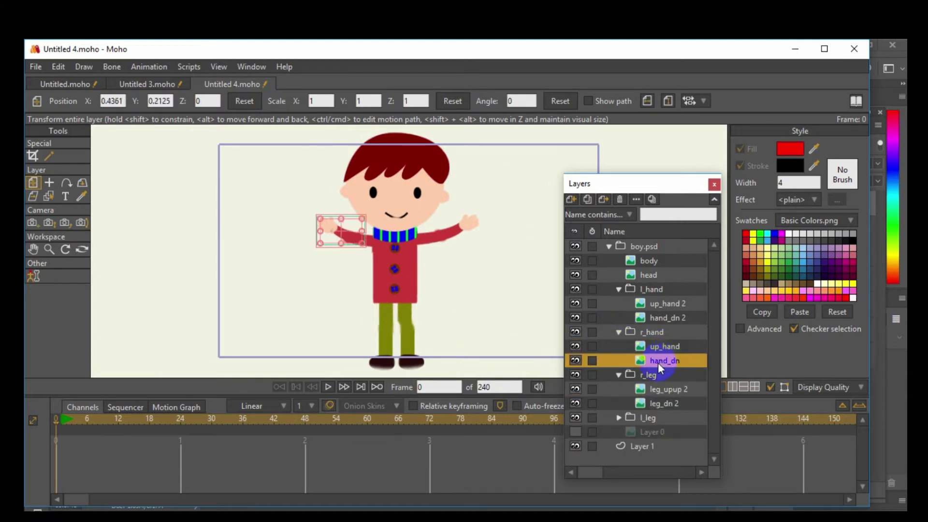
left_click(619, 332)
Step: Move the leg_upup layer in the l_leg group to about X -0.01, Y -0.55 to align it with the lower leg
left_click(619, 389)
left_click(653, 407)
left_click(404, 313)
left_click_drag(406, 316, 405, 321)
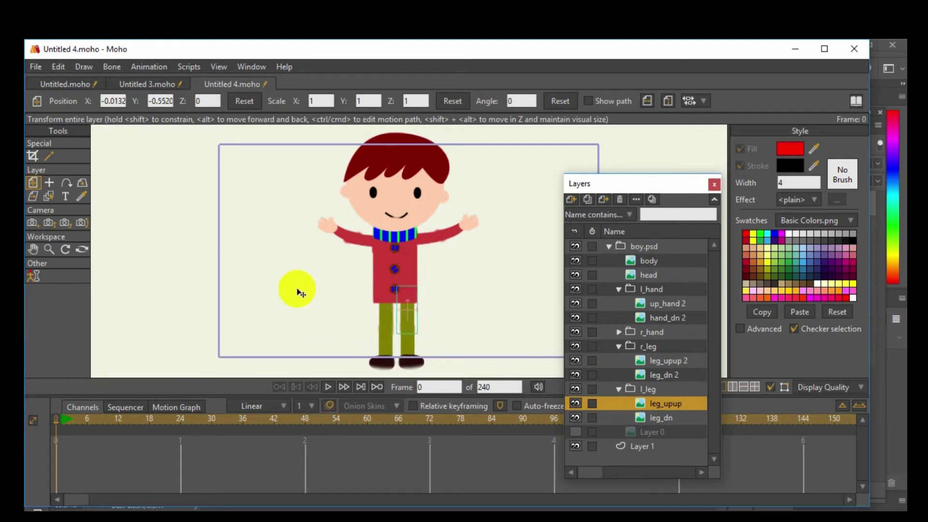
Step: Collapse the boy.psd group and convert it to a bone layer
left_click(609, 247)
left_click(648, 246)
scroll(239, 242, "down", 3)
scroll(237, 243, "up", 4)
scroll(238, 245, "up", 1)
scroll(238, 244, "down", 3)
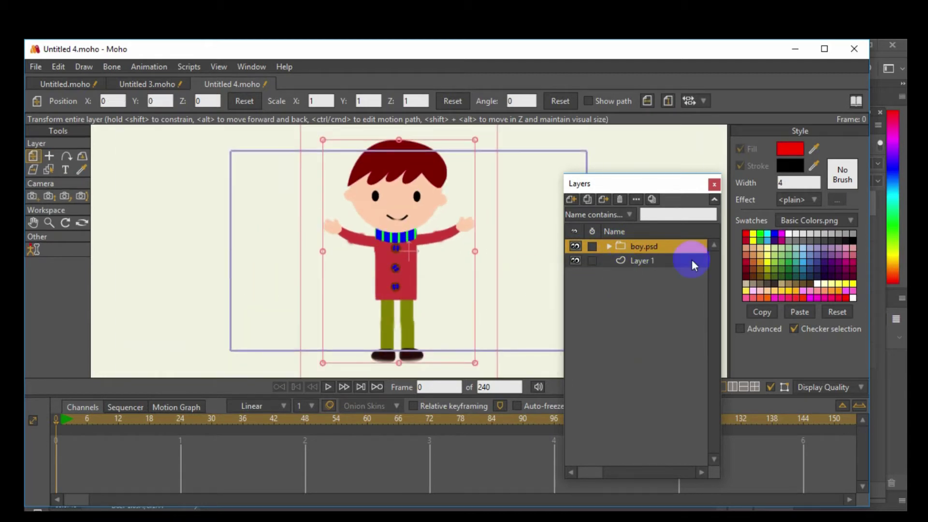
right_click(637, 246)
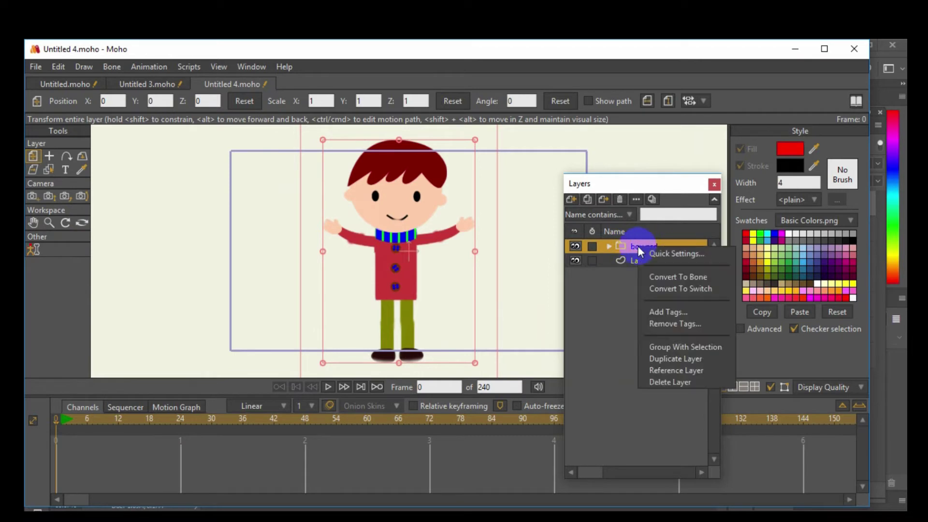
left_click(670, 277)
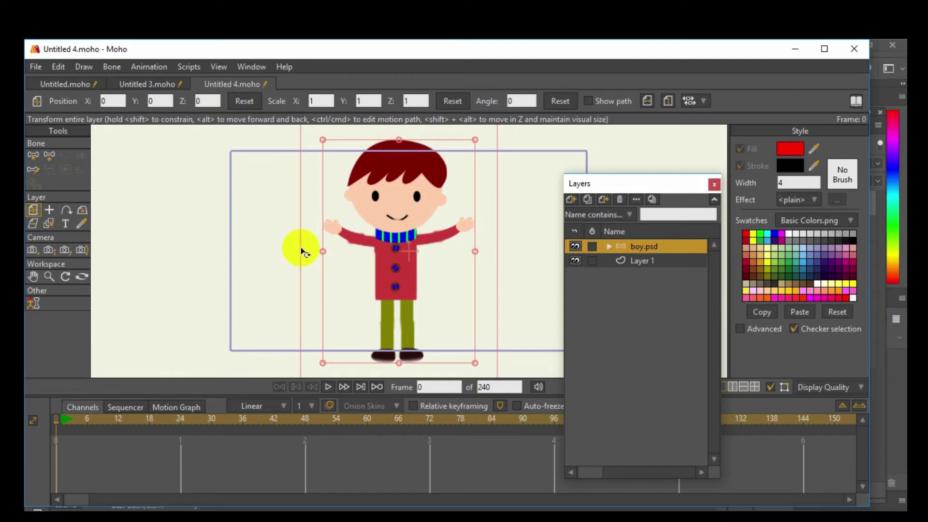
Step: Add a torso bone from the hips to the neck and a connected head bone up to the top of the hair
left_click(49, 155)
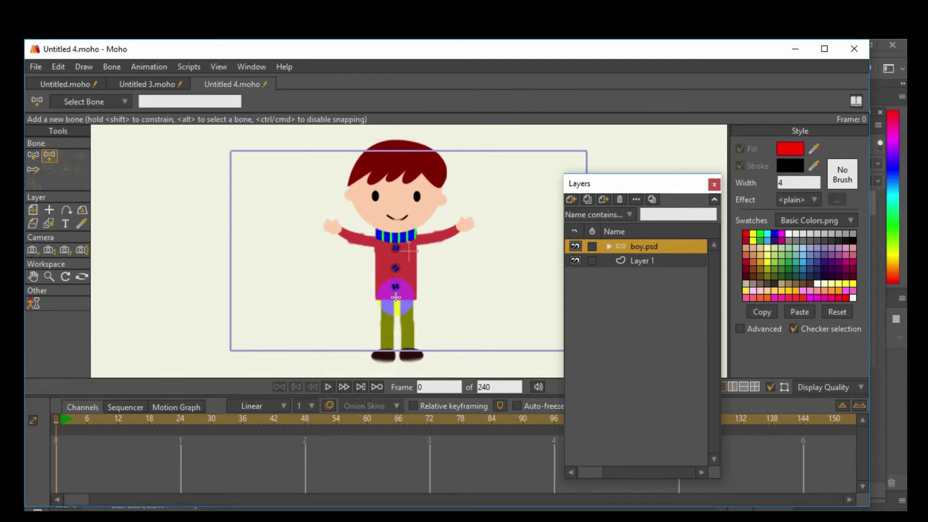
left_click_drag(396, 300, 401, 141)
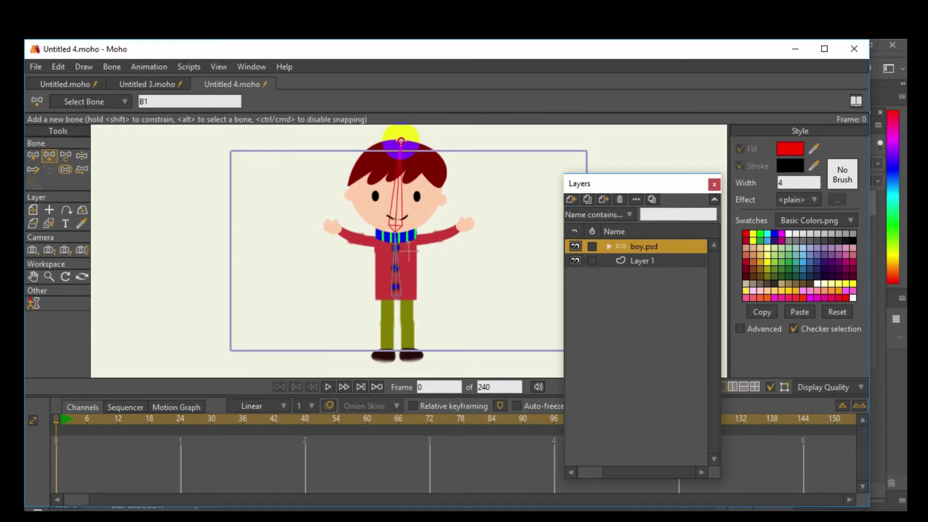
Step: Starting from the torso bone, add an upper-arm bone and a forearm bone along the r_hand arm
left_click(33, 156)
left_click(391, 270)
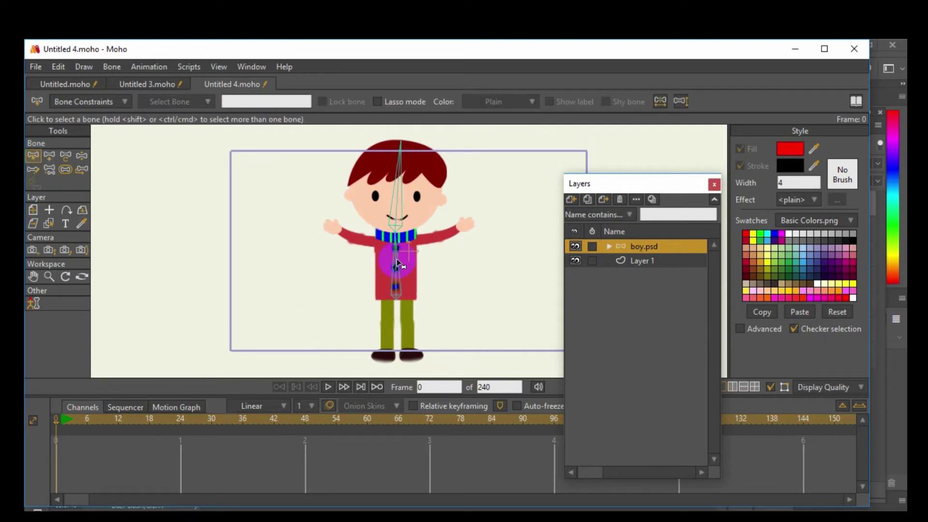
left_click(49, 155)
left_click(377, 246)
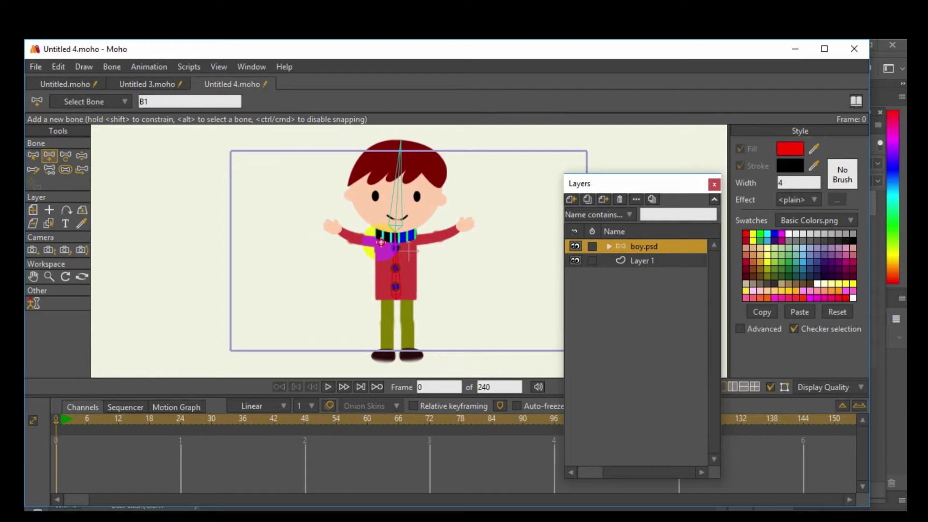
left_click_drag(381, 242, 361, 242)
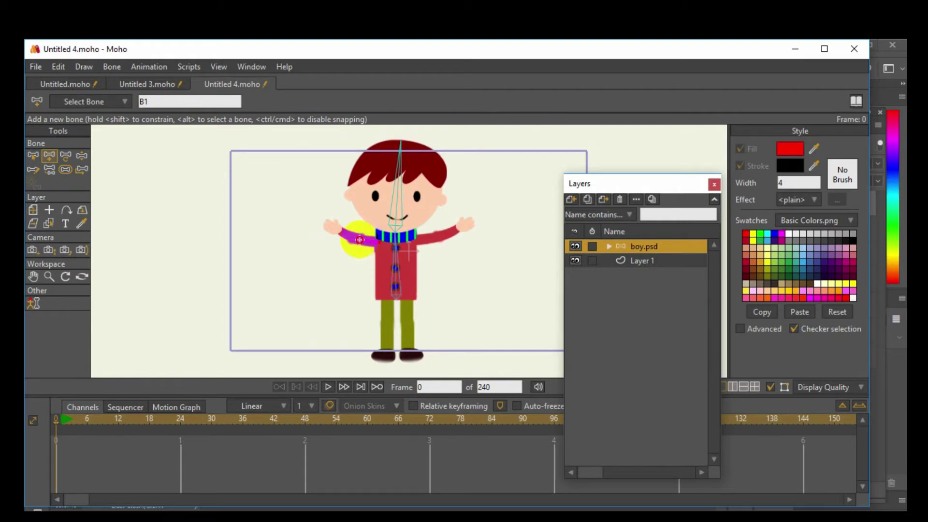
left_click_drag(359, 239, 330, 223)
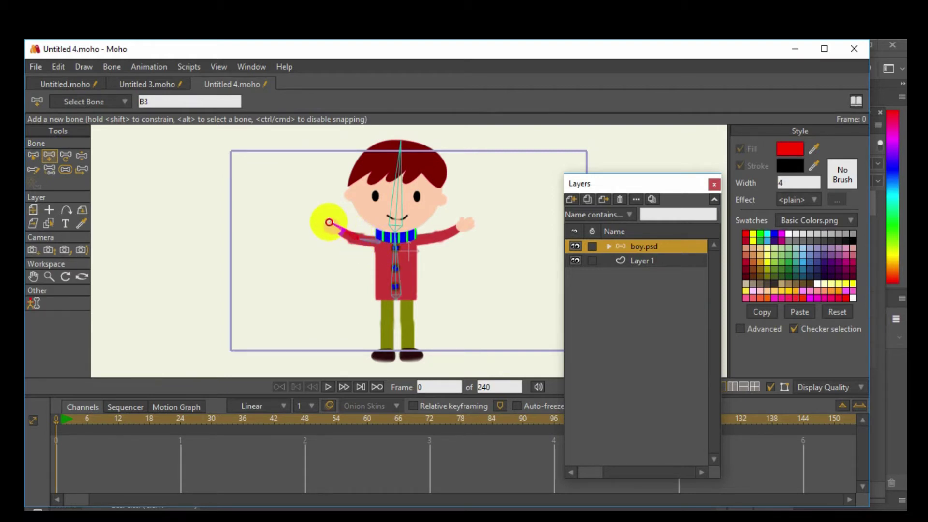
Step: Reselect the torso bone and add an upper-arm bone and a forearm bone along the l_hand arm
key("z")
left_click(396, 264)
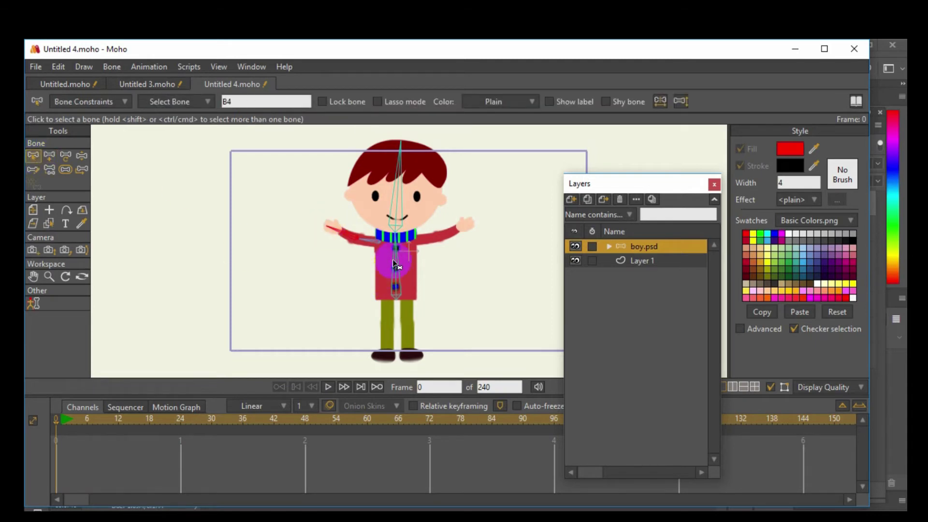
left_click(64, 156)
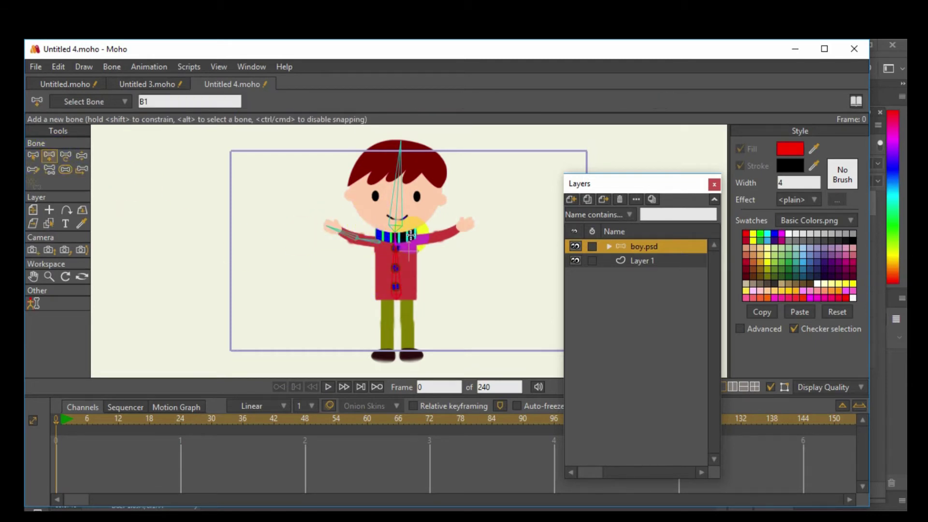
mouse_move(412, 242)
left_mouse_down()
mouse_move(437, 239)
mouse_move(469, 215)
mouse_move(472, 223)
left_mouse_up()
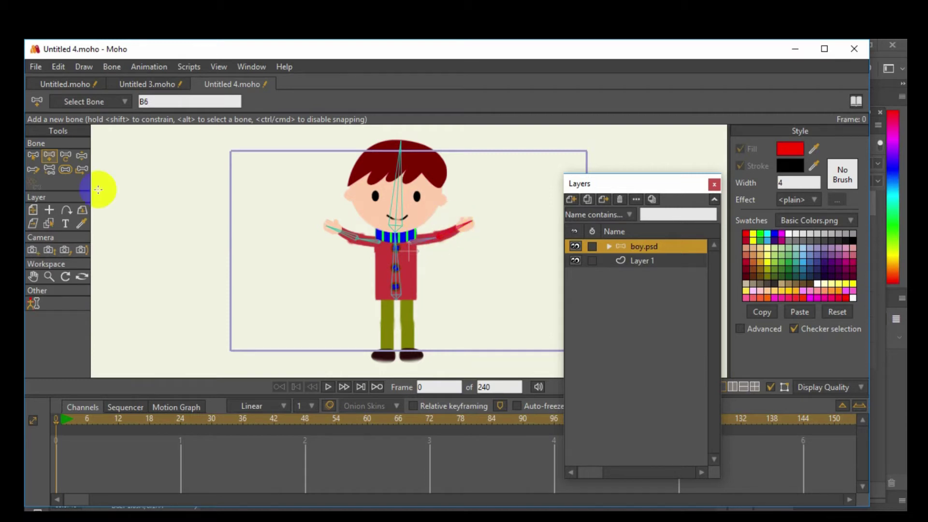
Step: Reselect the torso bone and add an upper-leg bone and a lower-leg bone down the r_leg leg
left_click(33, 156)
left_click(394, 287)
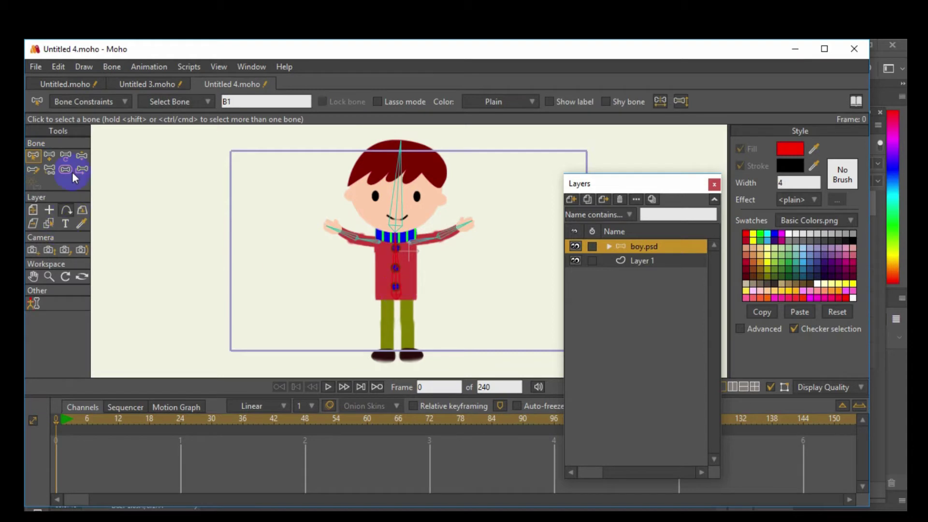
left_click(49, 156)
left_click_drag(394, 287, 386, 358)
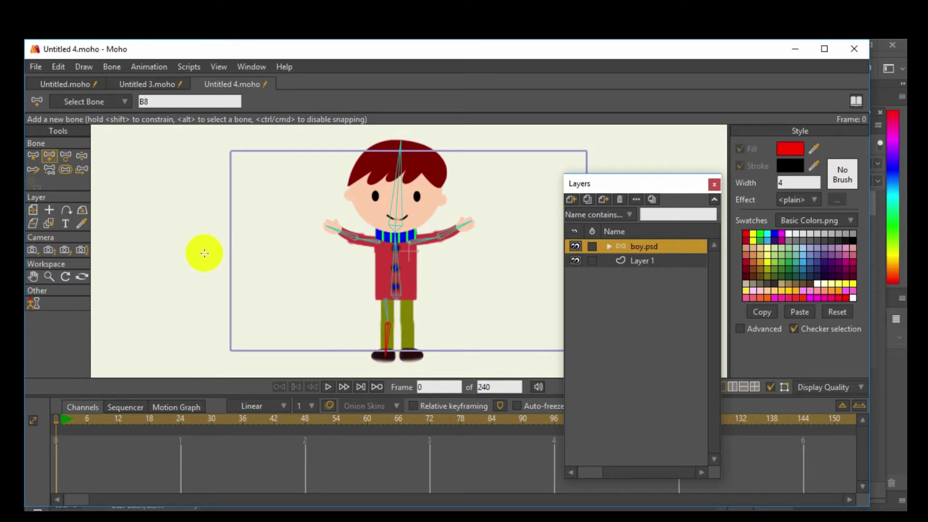
Step: Reselect the torso bone and add an upper-leg bone and a lower-leg bone down the l_leg leg
left_click(30, 154)
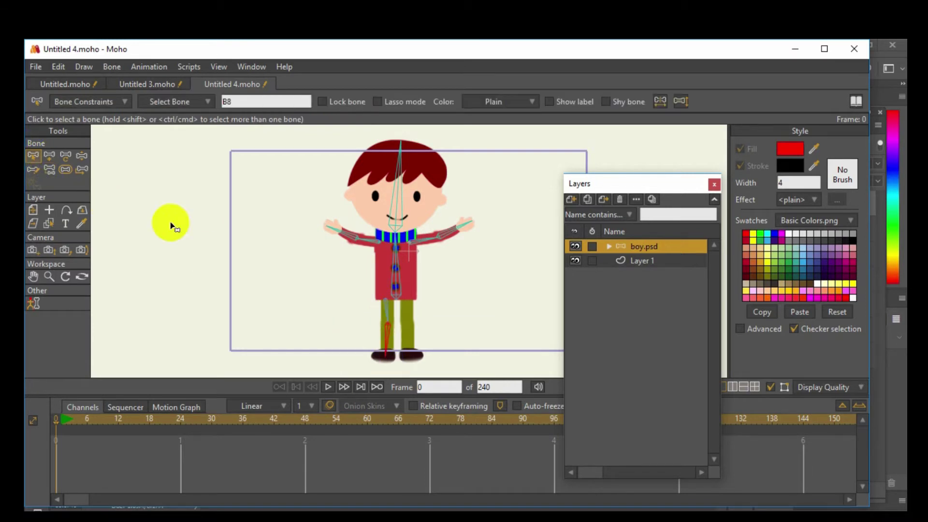
left_click(396, 286)
left_click(50, 155)
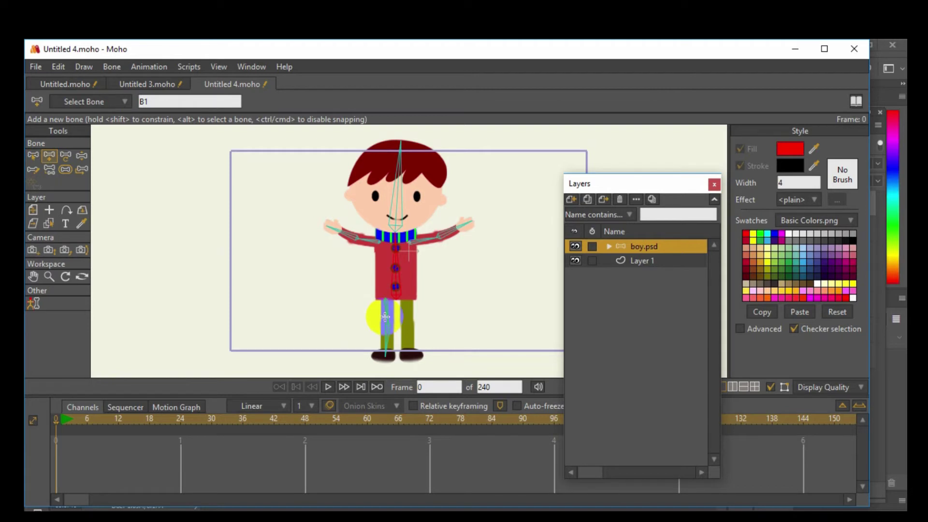
left_click_drag(376, 314, 408, 353)
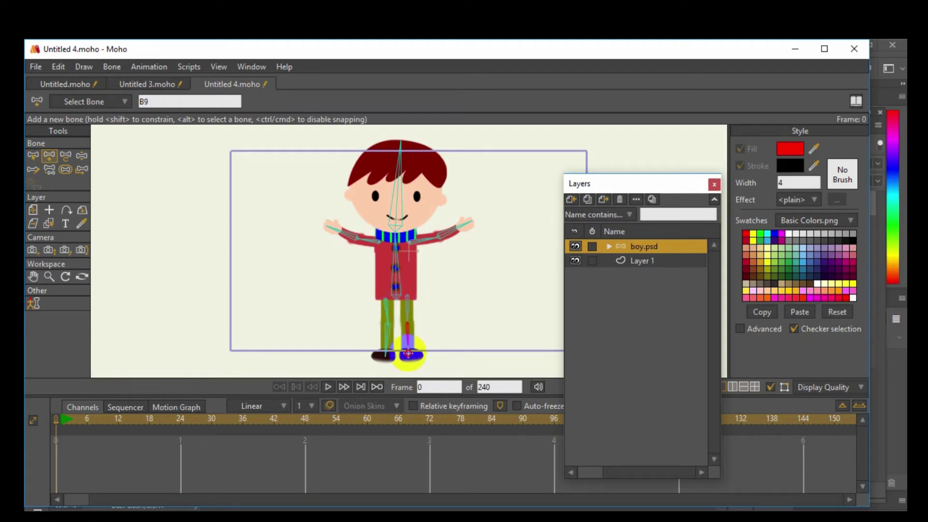
Step: Select all bones of the boy's skeleton, reduce their bone strength together, and clear the bone selection
left_click(33, 156)
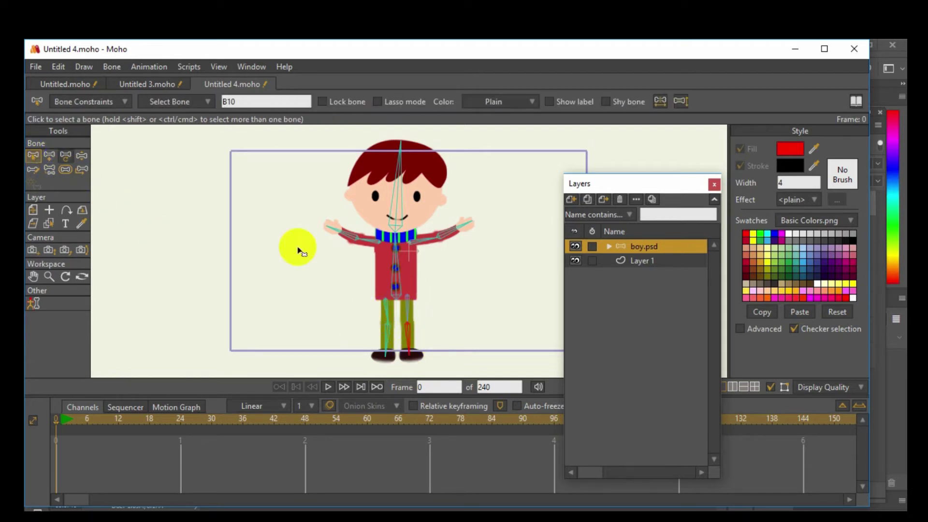
left_click(66, 169)
left_click(395, 251)
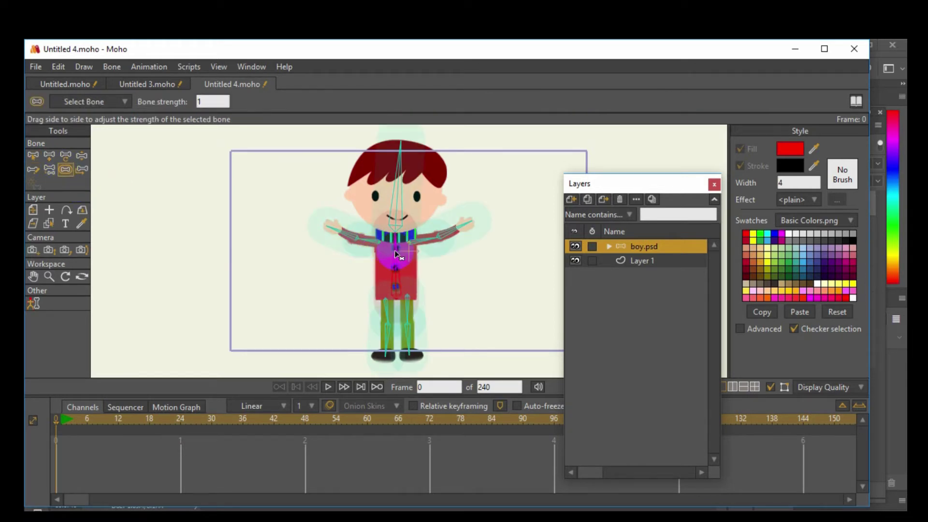
key("ctrl+a")
left_click_drag(395, 251, 343, 255)
left_click(33, 155)
left_click(239, 295)
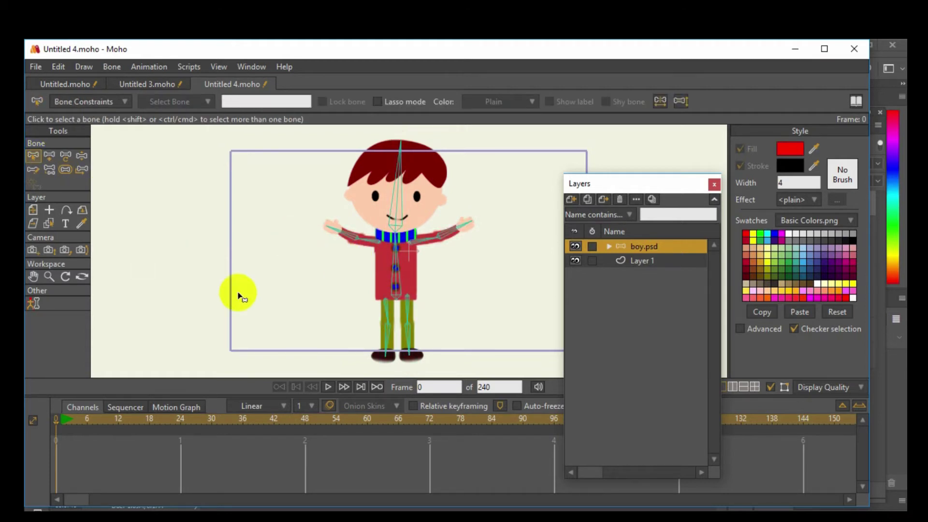
Step: Test the unbound rig by manipulating the l_leg leg, the l_hand arm and the head bones
left_click(81, 155)
left_click_drag(414, 332, 437, 341)
left_click(453, 232)
left_click_drag(467, 223, 502, 293)
left_click_drag(396, 190, 289, 179)
left_click(32, 156)
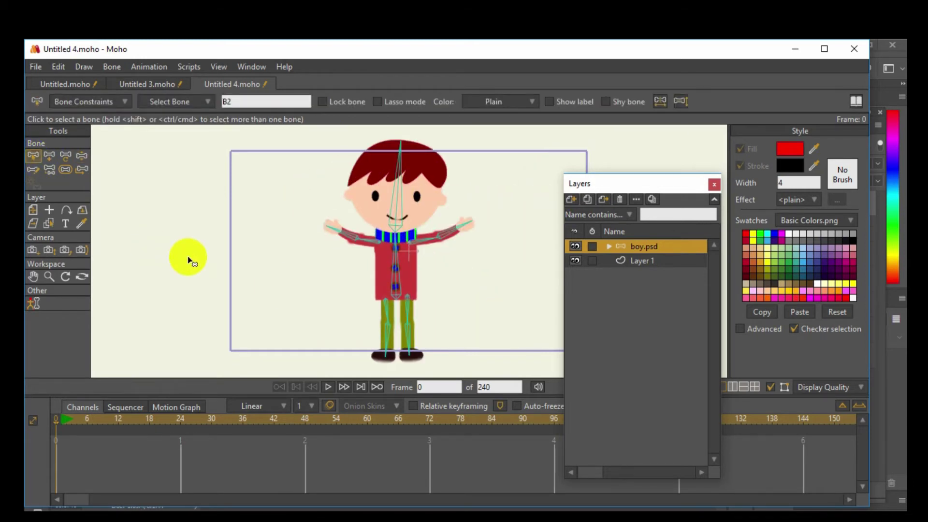
Step: Flexi-bind the head layer to the selected head bone only and test it by manipulating the head
left_click(396, 196)
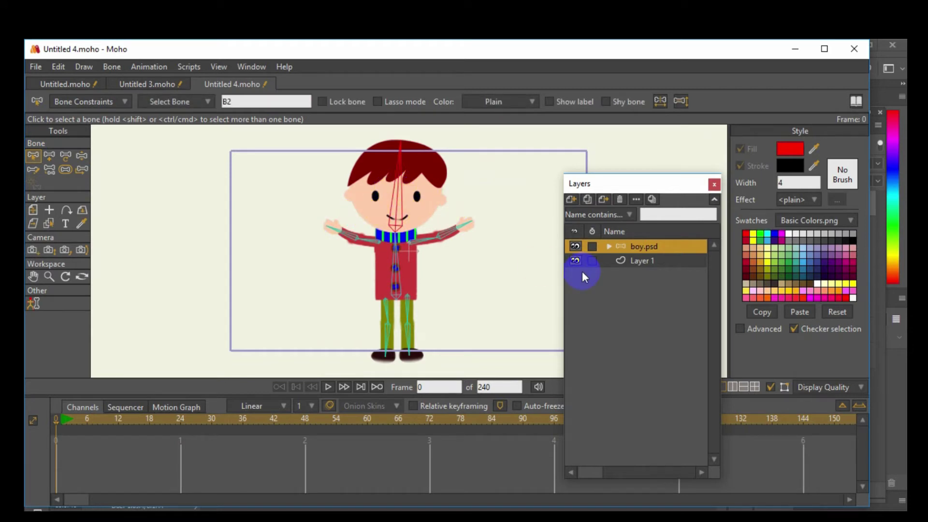
left_click(609, 247)
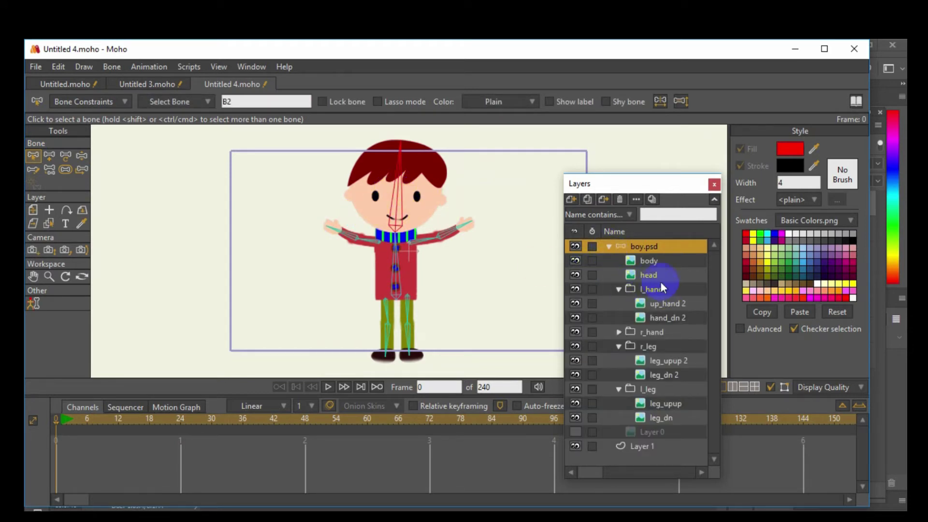
left_click(649, 275)
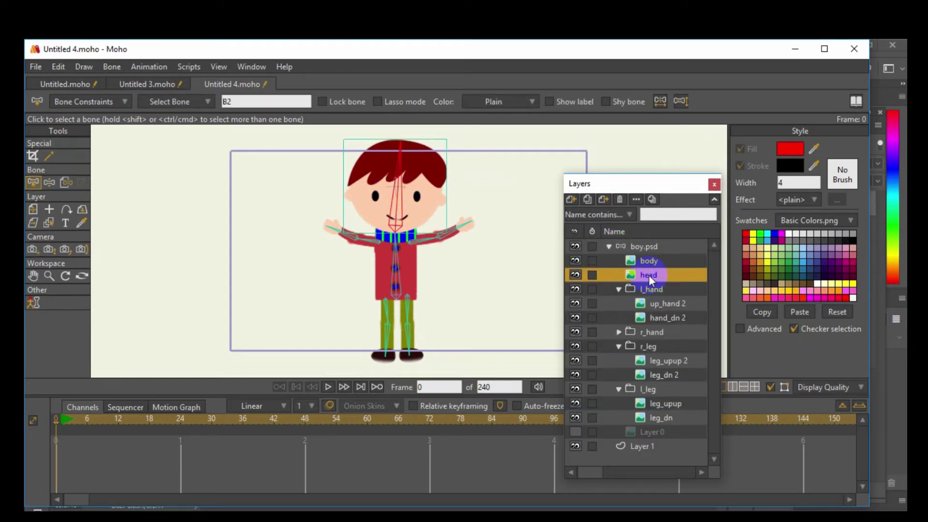
left_click(116, 65)
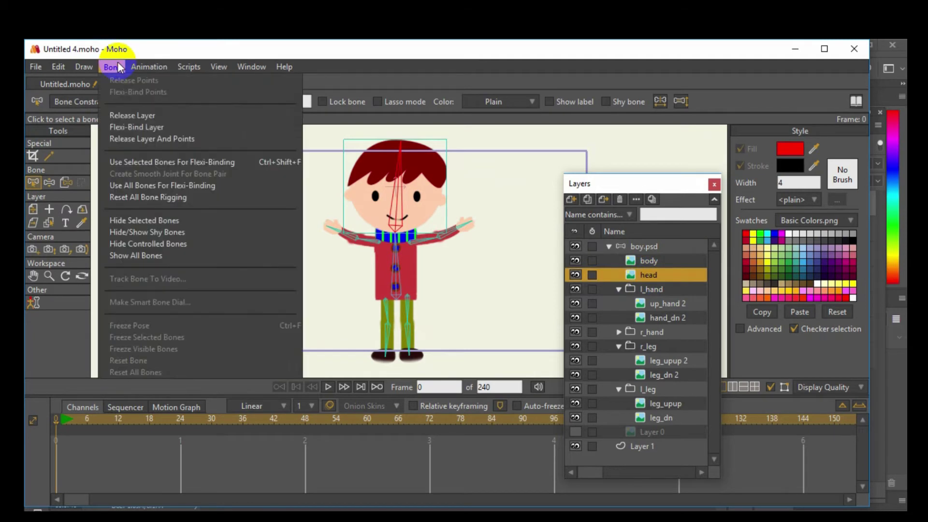
left_click(143, 161)
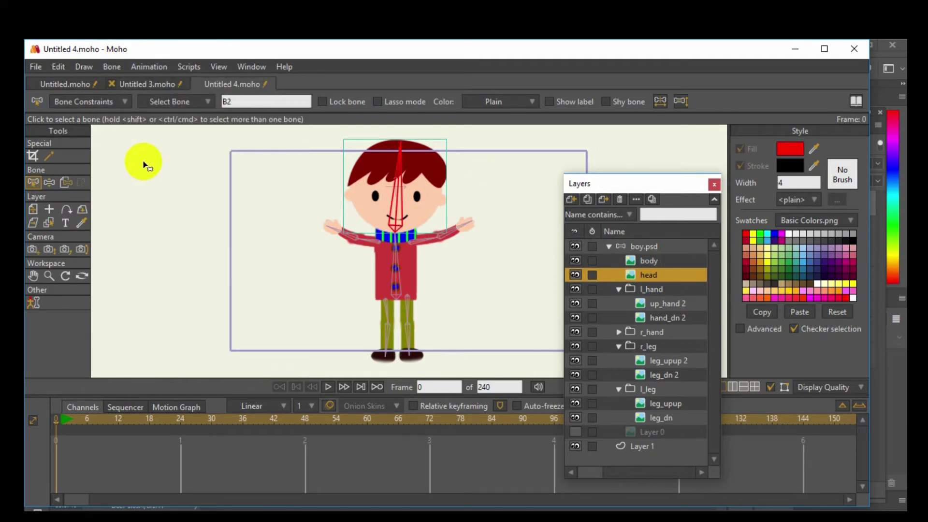
left_click(48, 183)
mouse_move(400, 167)
left_mouse_down()
mouse_move(357, 184)
mouse_move(419, 190)
mouse_move(395, 183)
mouse_move(404, 177)
mouse_move(402, 185)
left_mouse_up()
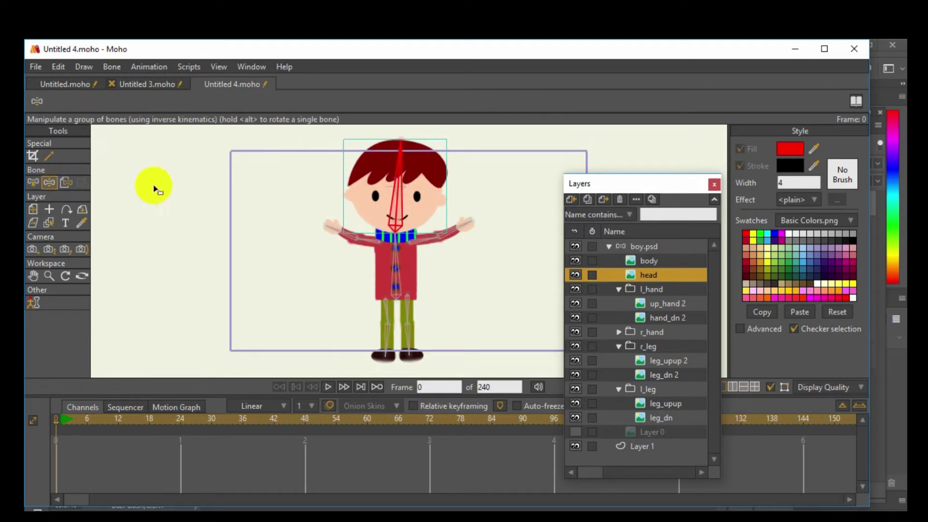
Step: Flexi-bind the body layer to the selected torso bone only and test the rig by manipulating the head bone
left_click(32, 182)
left_click(398, 259)
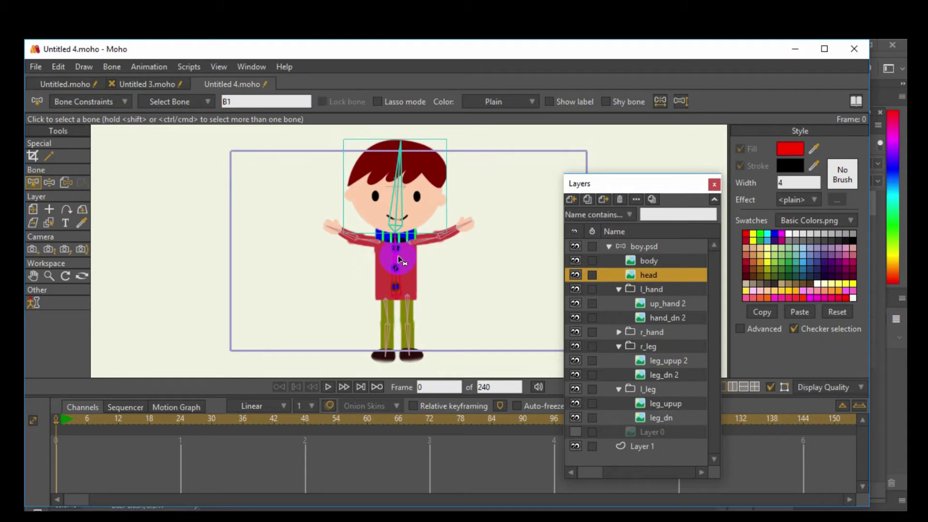
left_click(647, 267)
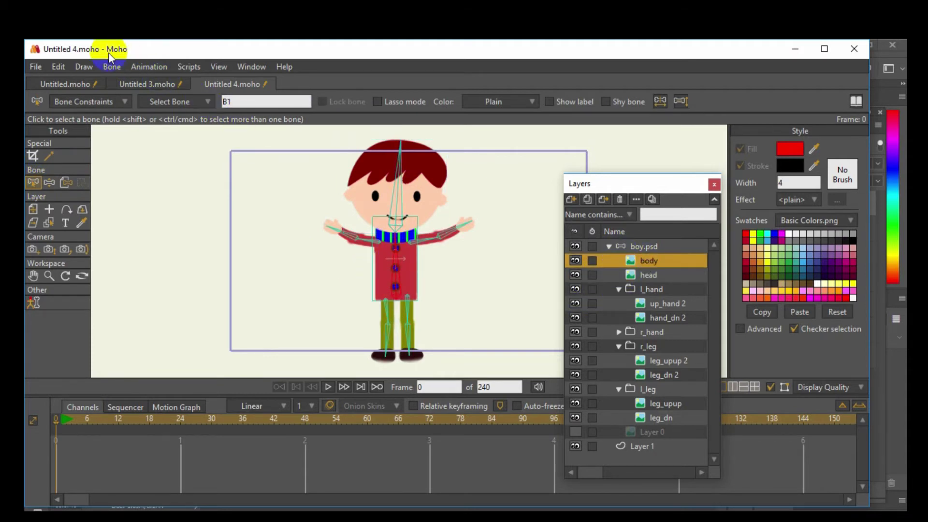
left_click(112, 67)
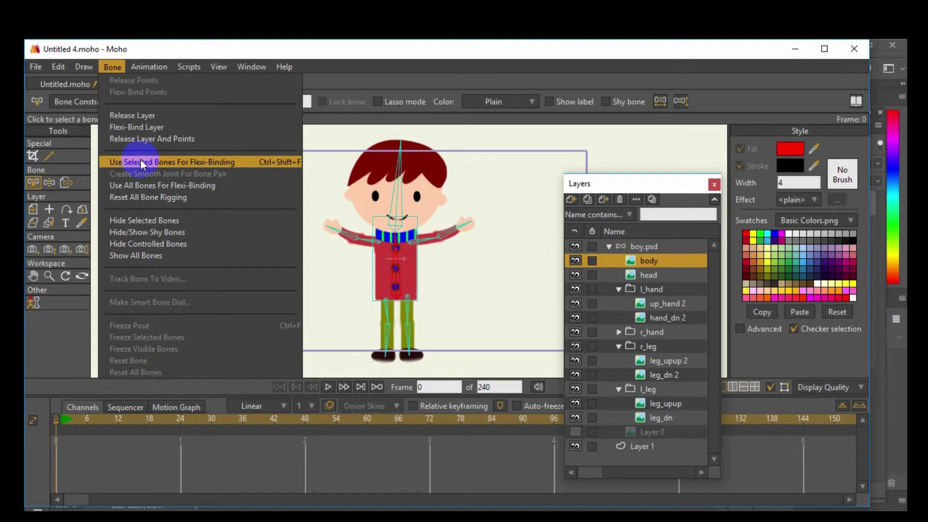
left_click(140, 162)
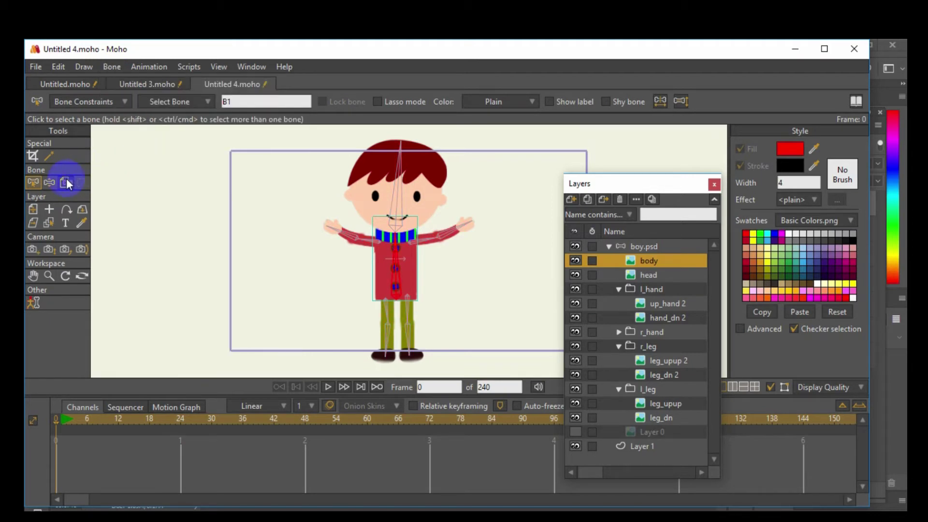
left_click(49, 183)
mouse_move(392, 178)
left_mouse_down()
mouse_move(403, 187)
mouse_move(389, 187)
left_mouse_up()
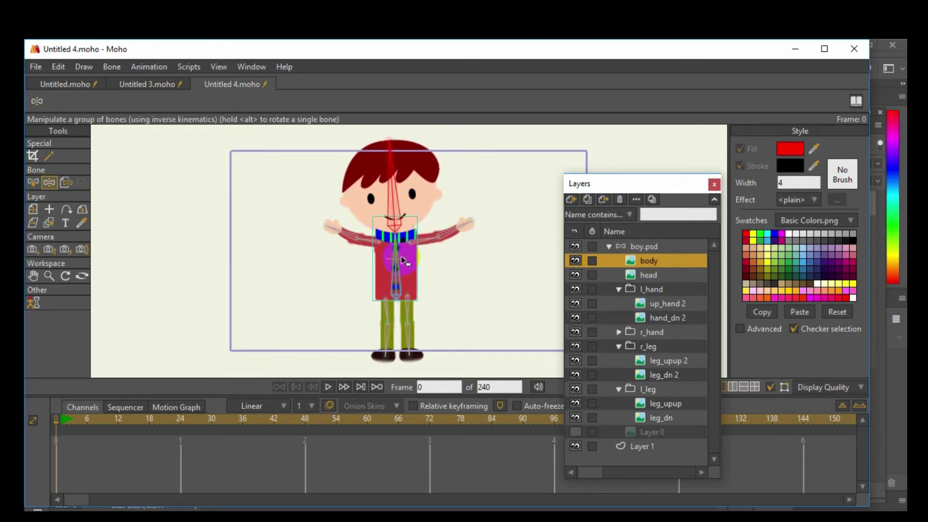
Step: Identify the l_hand arm by toggling its visibility, and flexi-bind its up_hand 2 layer to that arm's upper-arm bone
left_click(28, 182)
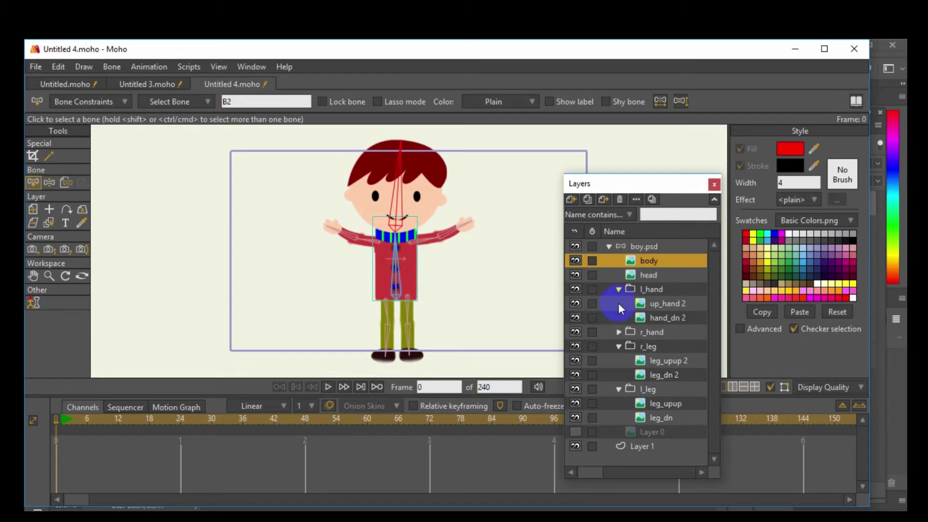
left_click(576, 290)
left_click(577, 289)
left_click(576, 290)
left_click(577, 289)
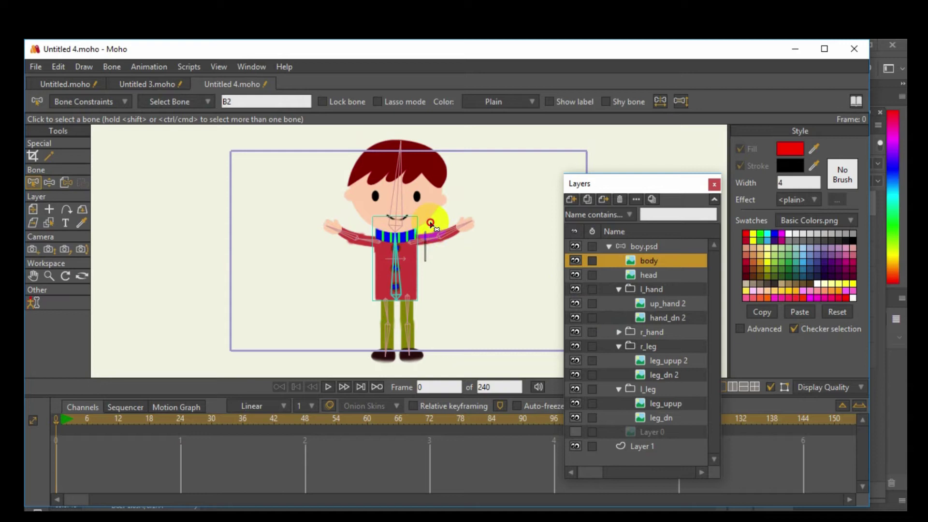
left_click(462, 211)
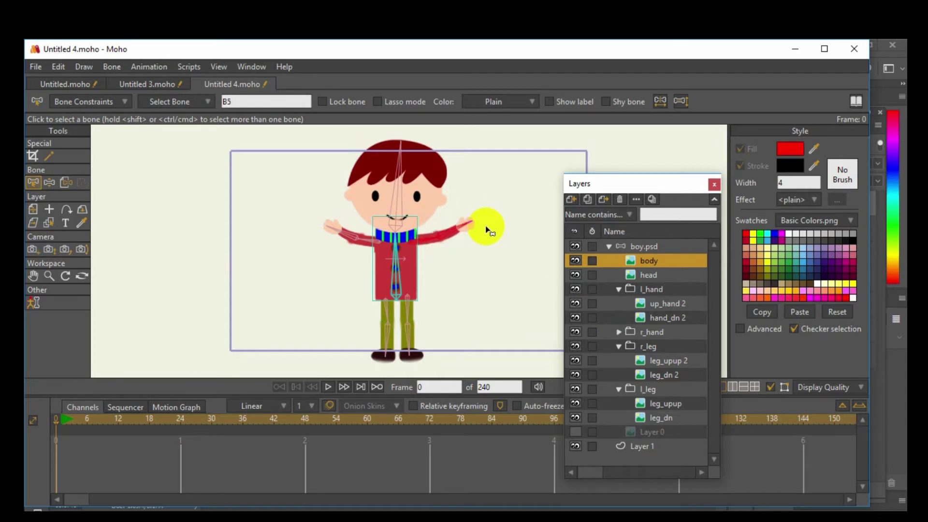
left_click(456, 253)
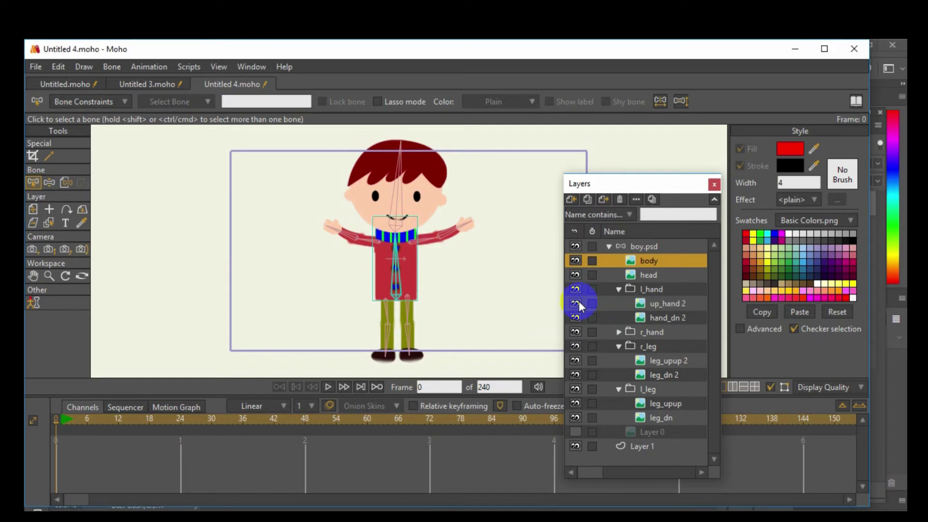
left_click(425, 227)
left_click(655, 304)
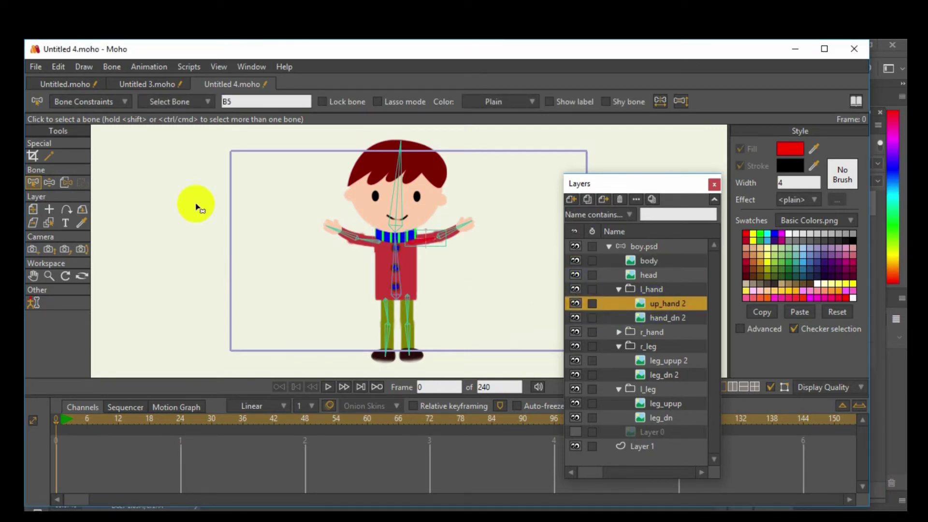
left_click(114, 66)
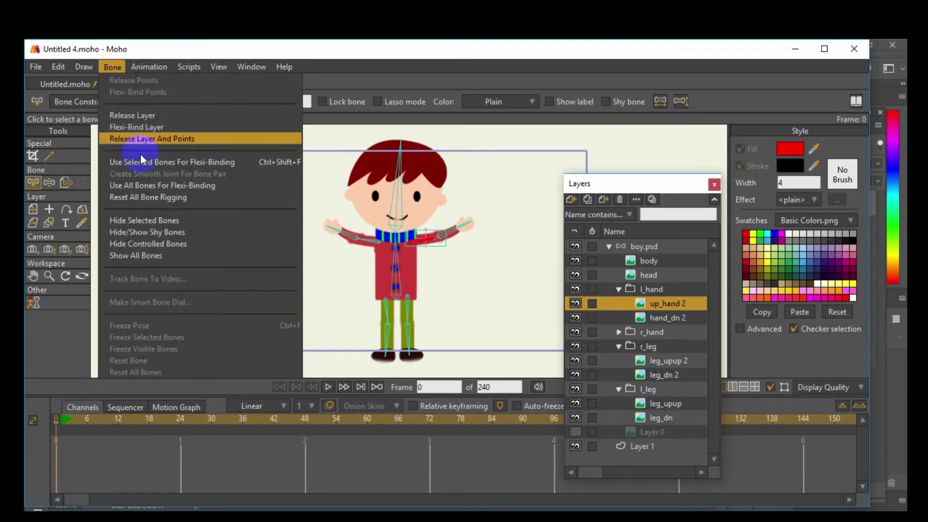
left_click(134, 162)
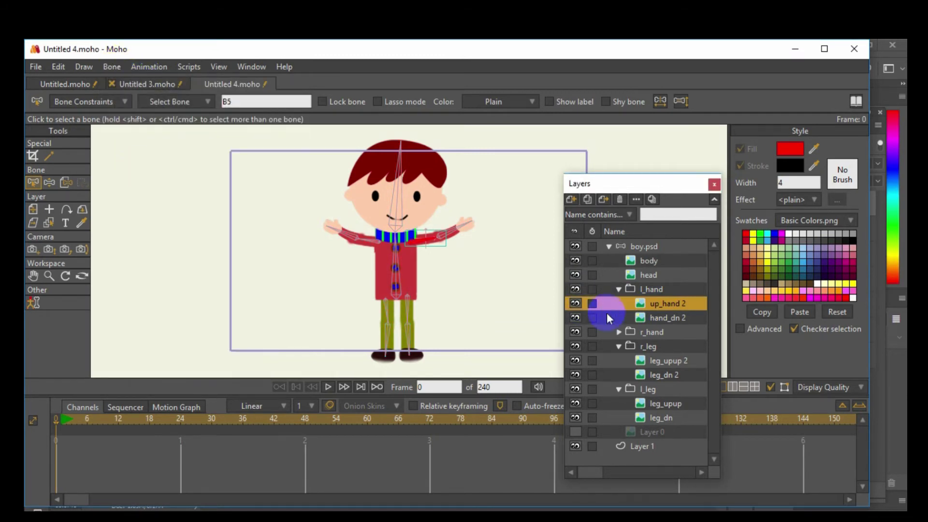
Step: Flexi-bind the hand_dn 2 layer to the forearm bone of the l_hand arm
left_click(647, 317)
left_click(452, 234)
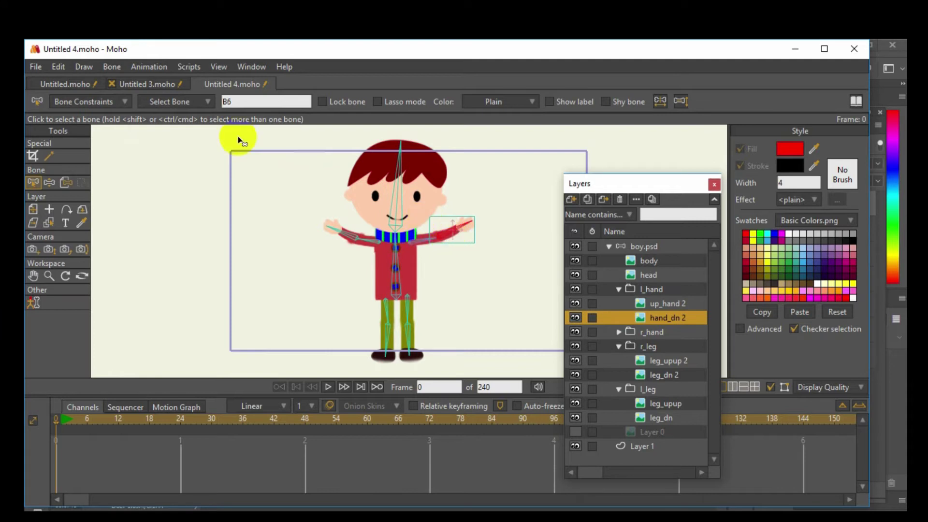
left_click(113, 66)
left_click(141, 162)
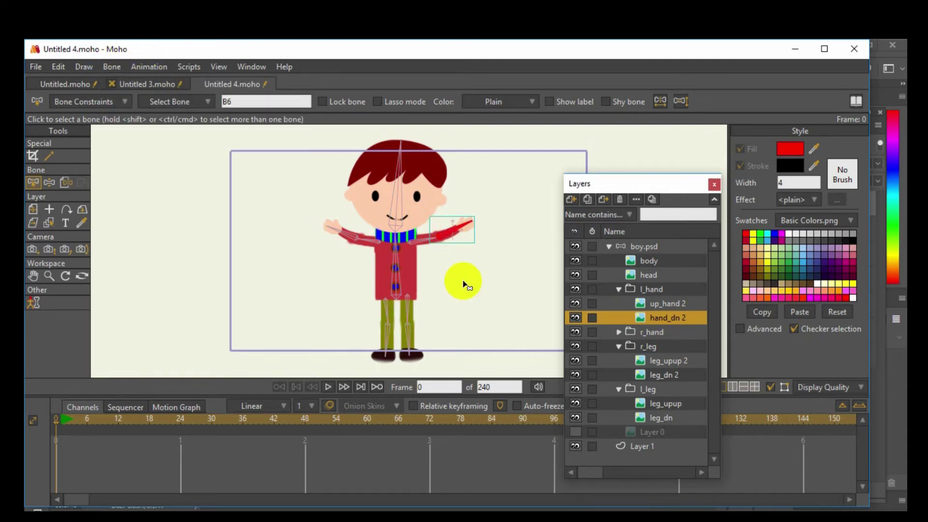
Step: Expand the r_hand group and flexi-bind its up_hand layer to that arm's upper-arm bone
left_click(619, 332)
left_click(660, 347)
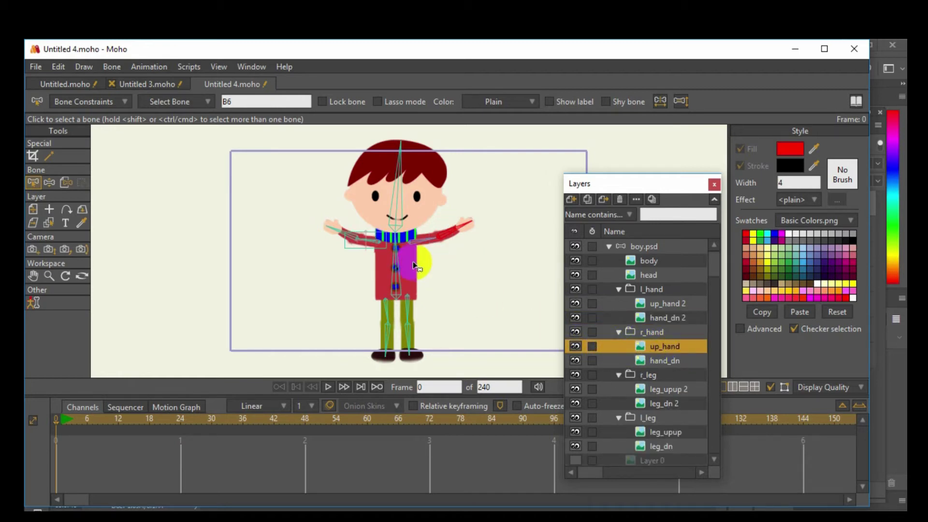
left_click(360, 236)
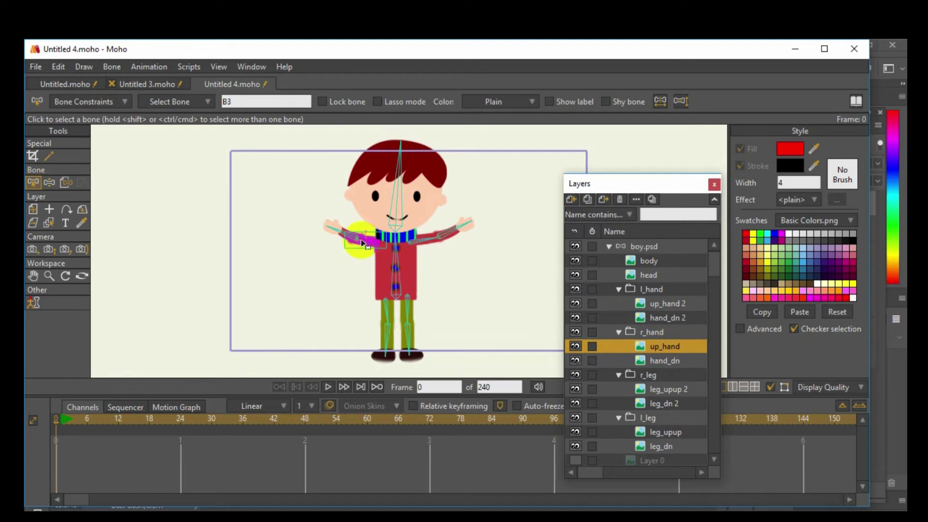
left_click(111, 67)
left_click(134, 161)
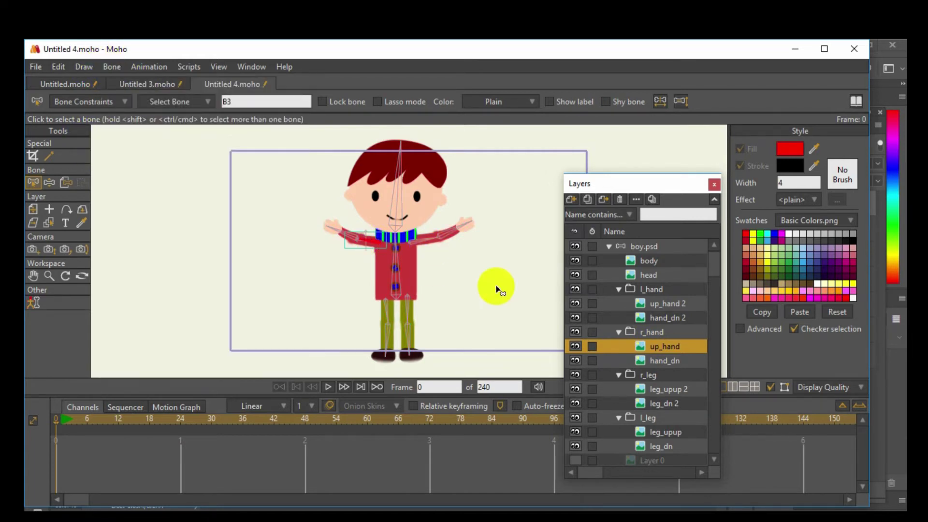
Step: Flexi-bind the hand_dn layer in the r_hand group using the still selected upper-arm bone
left_click(662, 360)
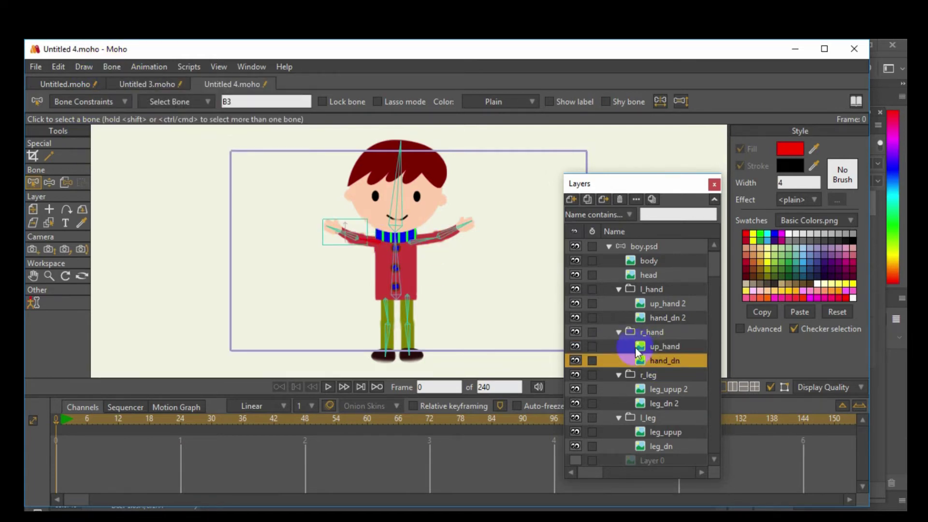
left_click(109, 66)
left_click(135, 161)
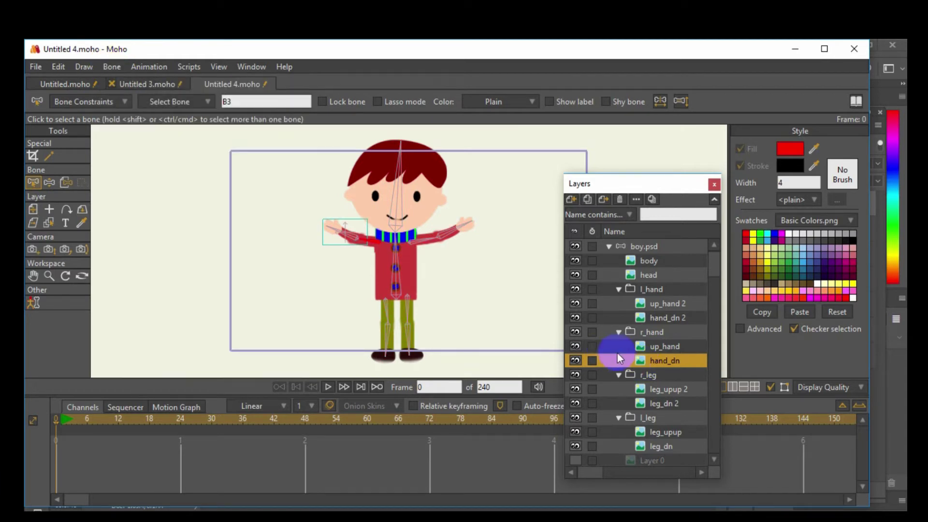
Step: Check the leg_upup 2 layer by toggling its visibility, and flexi-bind it to the upper-leg bone of the r_leg leg
left_click(656, 391)
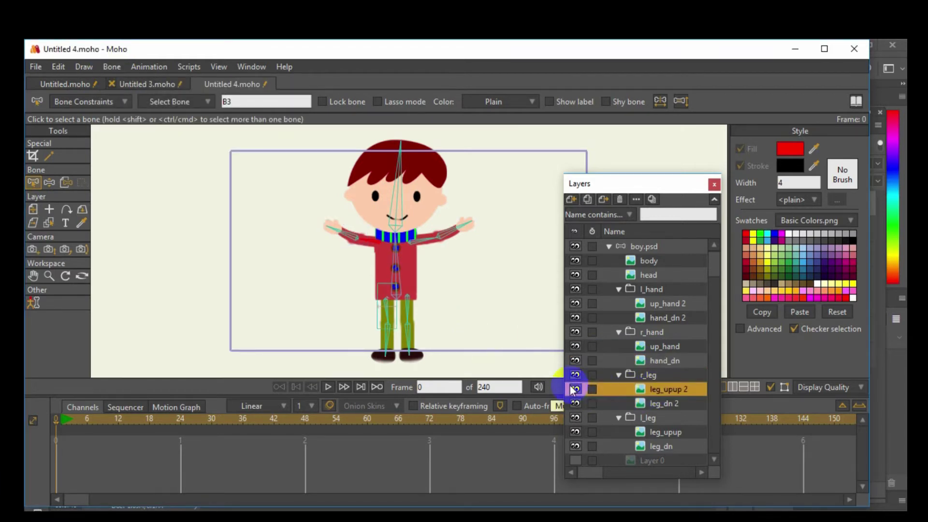
left_click(577, 387)
left_click(576, 387)
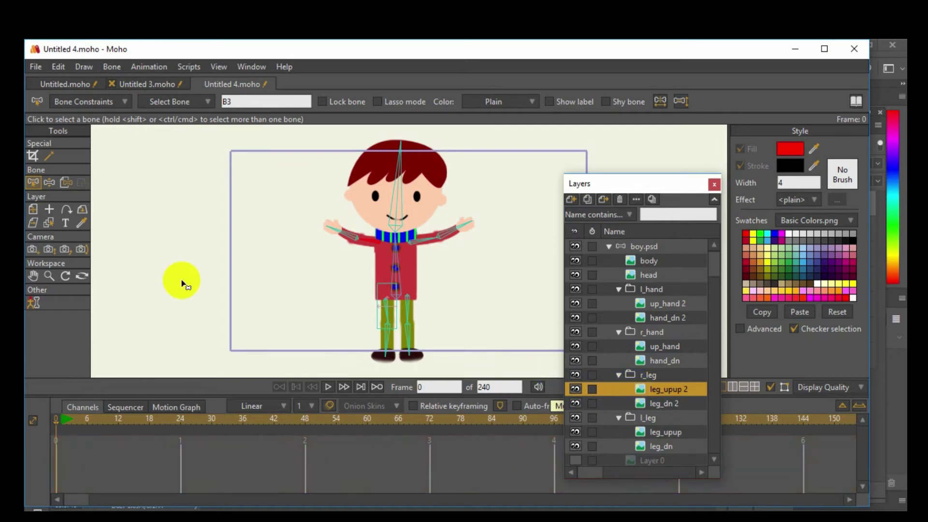
left_click(385, 312)
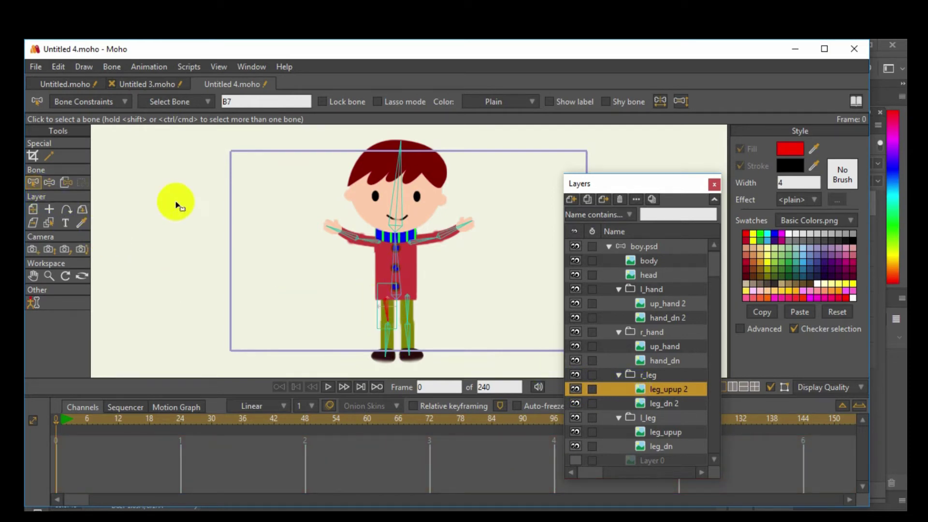
left_click(115, 67)
left_click(126, 160)
Step: Flexi-bind the leg_dn 2 layer to the lower-leg bone of the r_leg leg
left_click(664, 403)
left_click(388, 333)
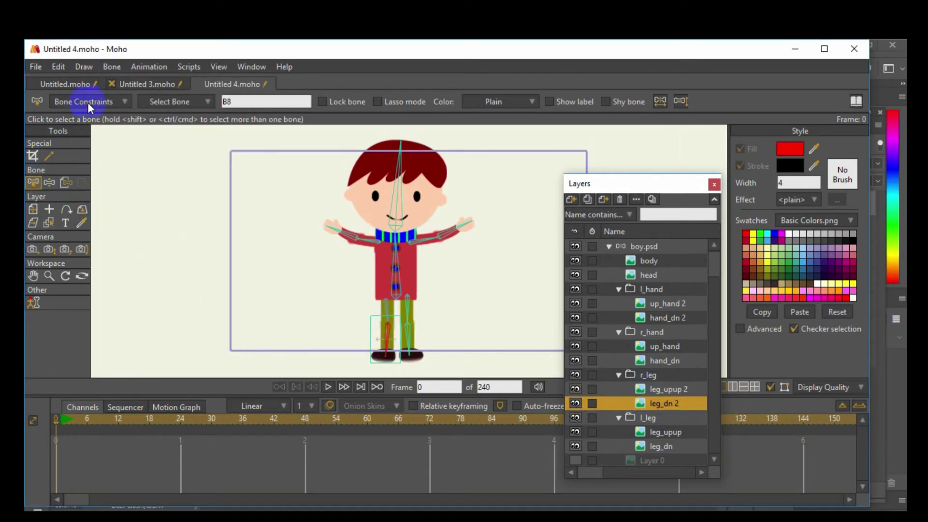
left_click(114, 68)
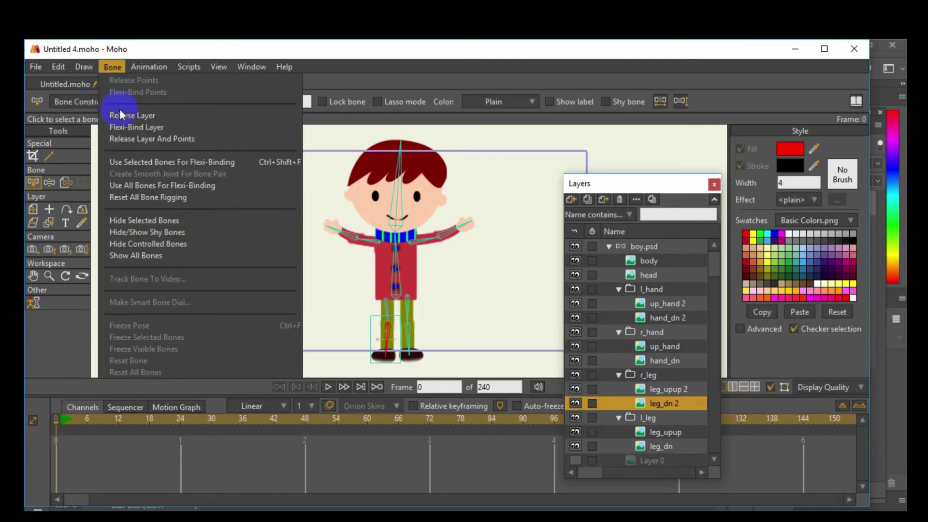
left_click(125, 161)
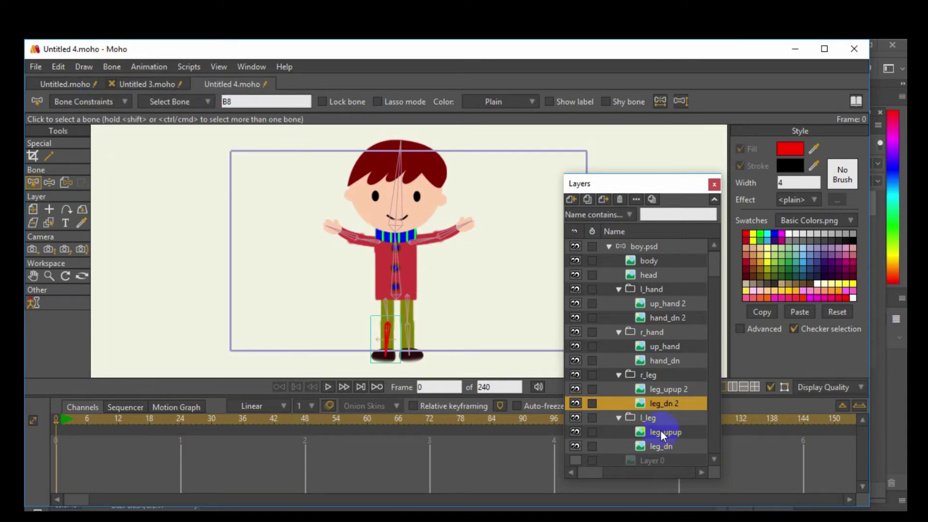
Step: Check the leg_upup layer by toggling its visibility, and flexi-bind it to the upper-leg bone of the l_leg leg
left_click(604, 432)
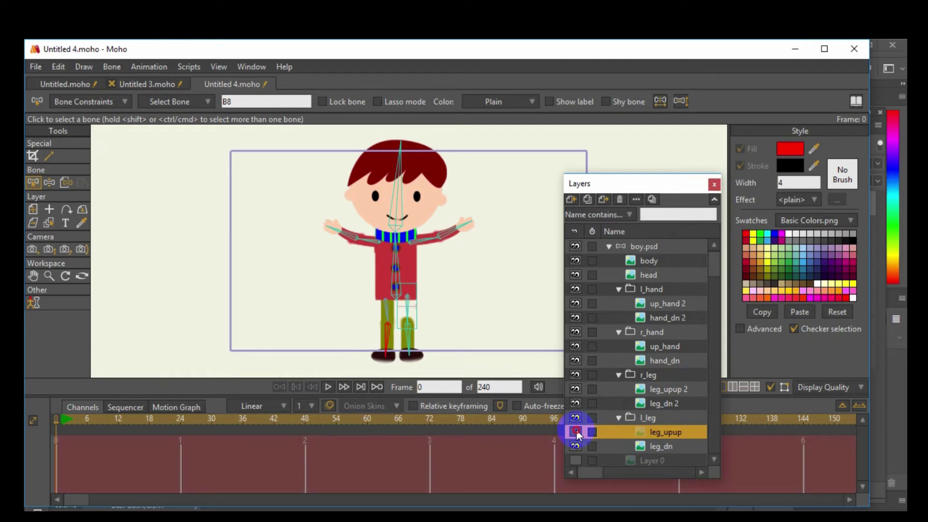
left_click(404, 308)
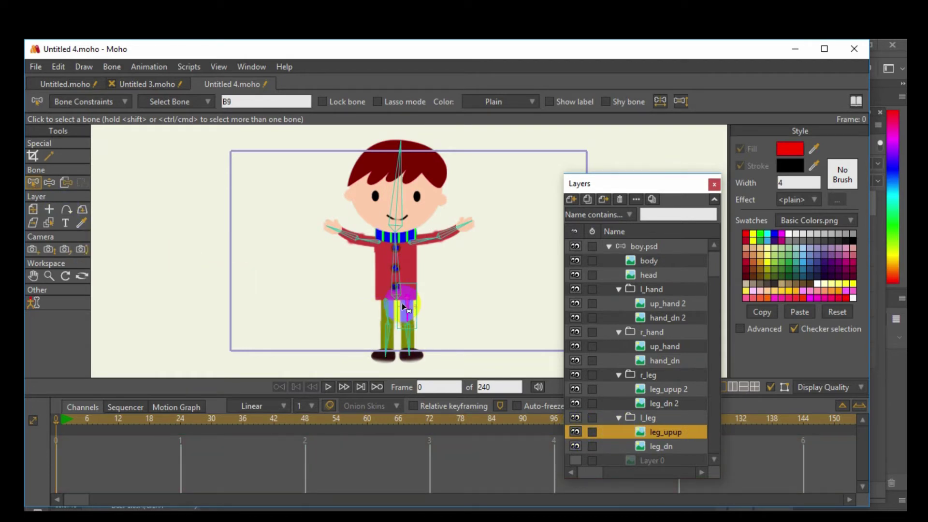
left_click(112, 66)
left_click(123, 163)
Step: Flexi-bind the leg_dn layer in the l_leg group to that leg's lower-leg bone
left_click(643, 450)
left_click(621, 443)
left_click(638, 446)
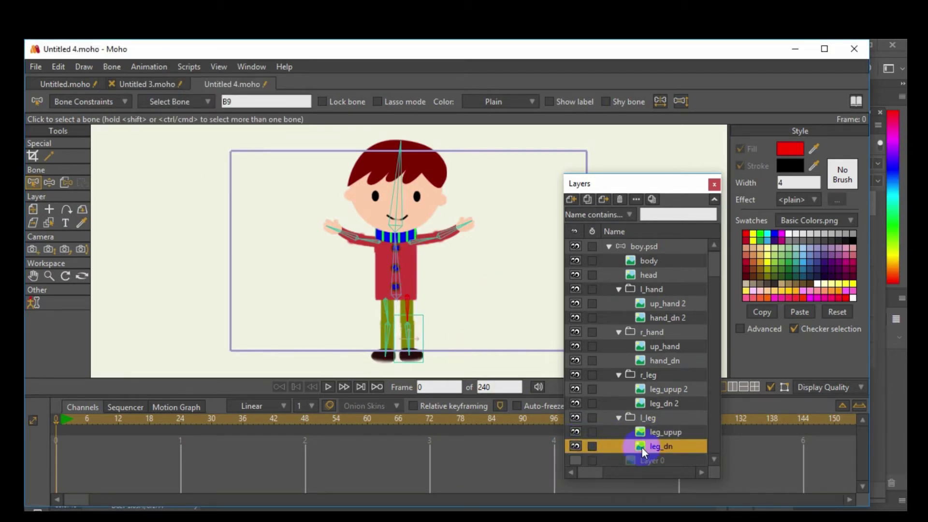
left_click(406, 333)
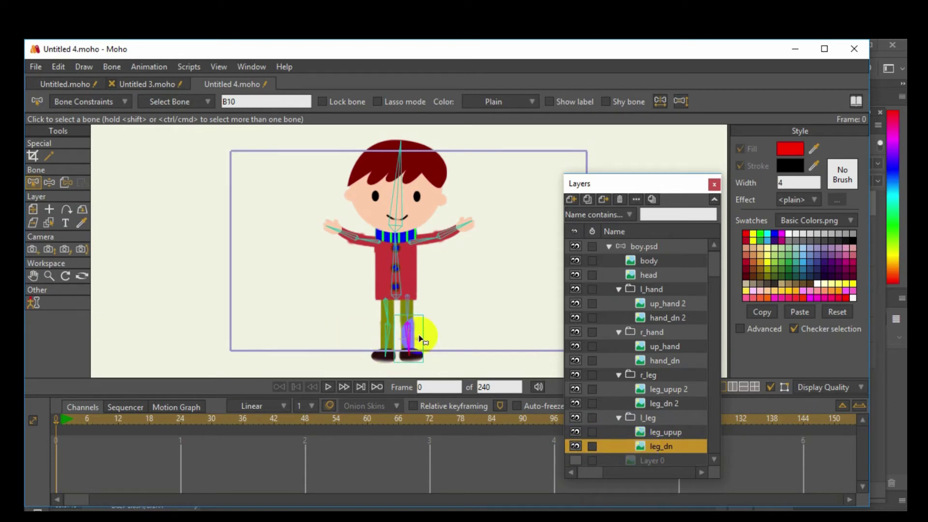
left_click(111, 68)
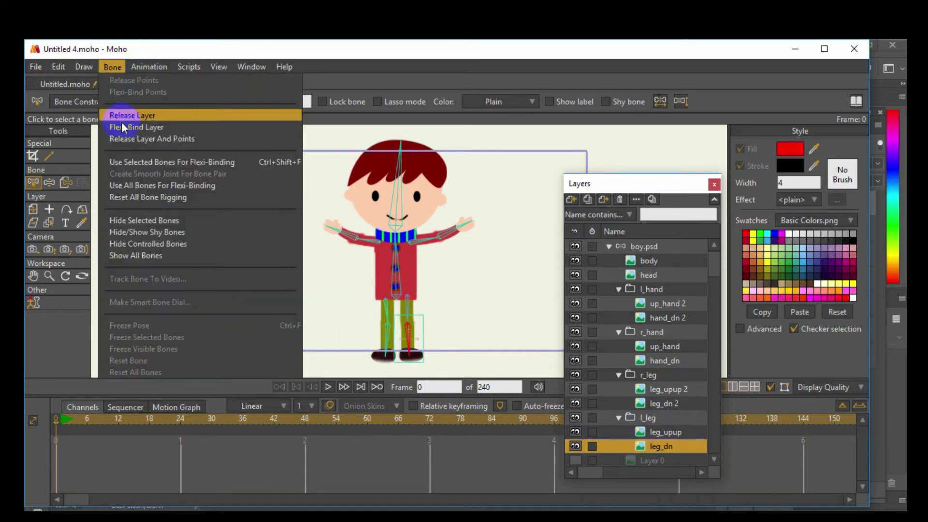
left_click(128, 160)
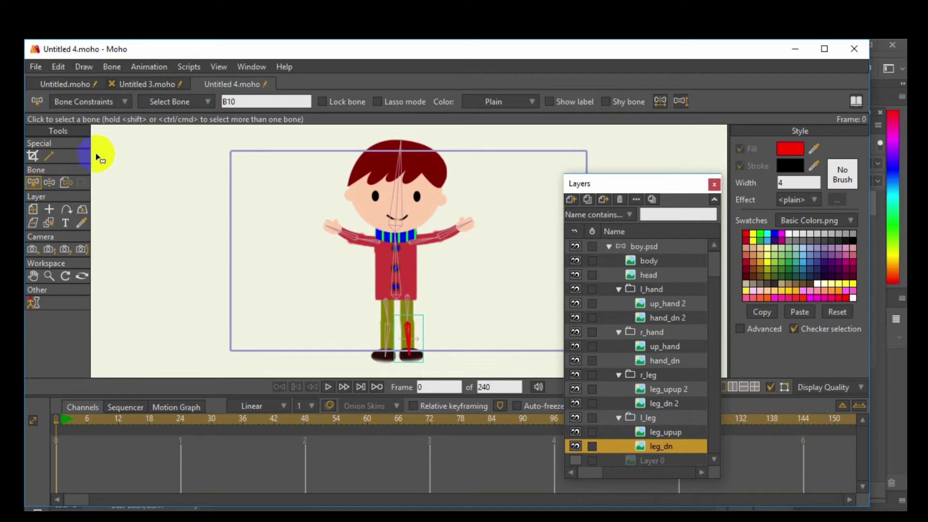
Step: Test the l_leg rig by bending its knee with Manipulate Bones, and collapse the boy.psd layer
left_click(48, 182)
left_click_drag(404, 328, 420, 341)
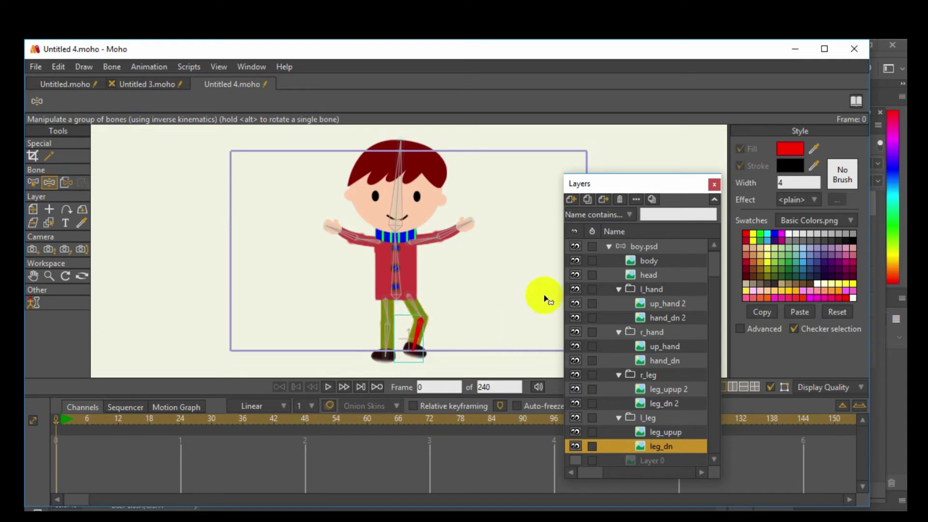
left_click_drag(624, 183, 636, 115)
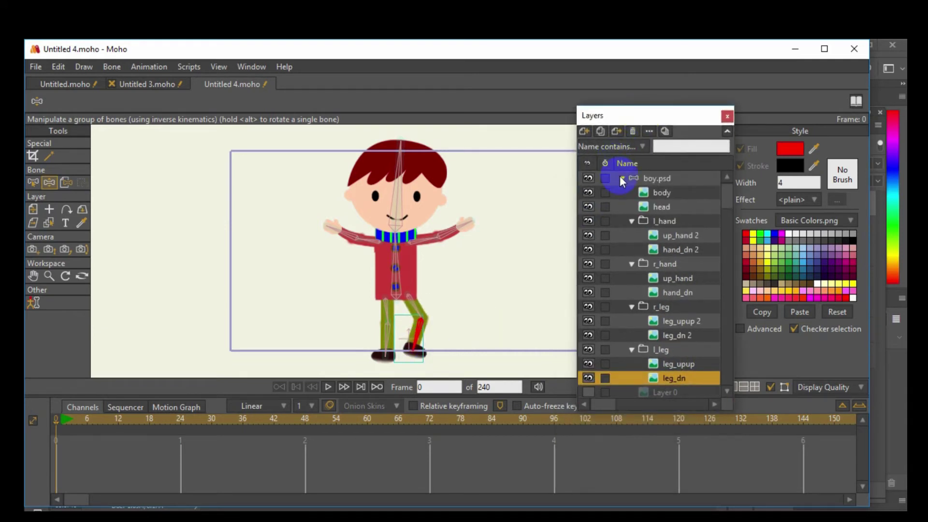
left_click(621, 178)
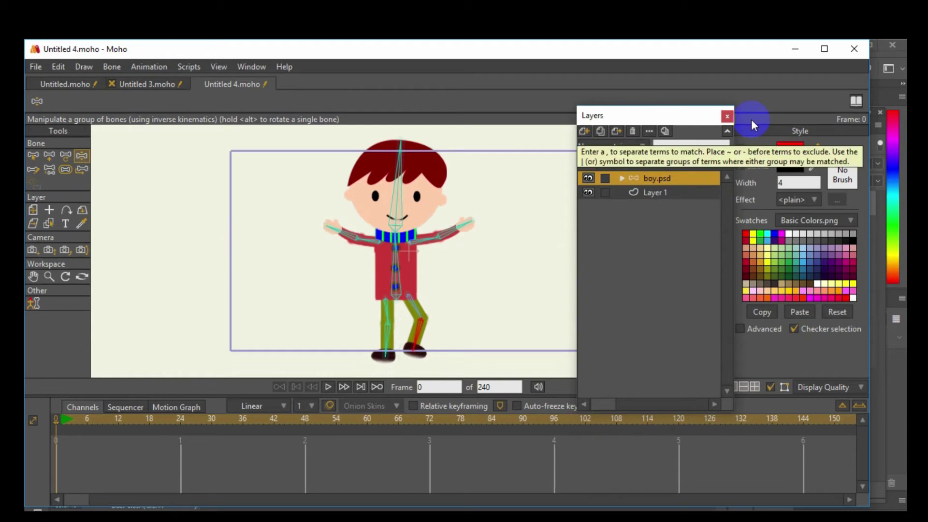
left_click(415, 324)
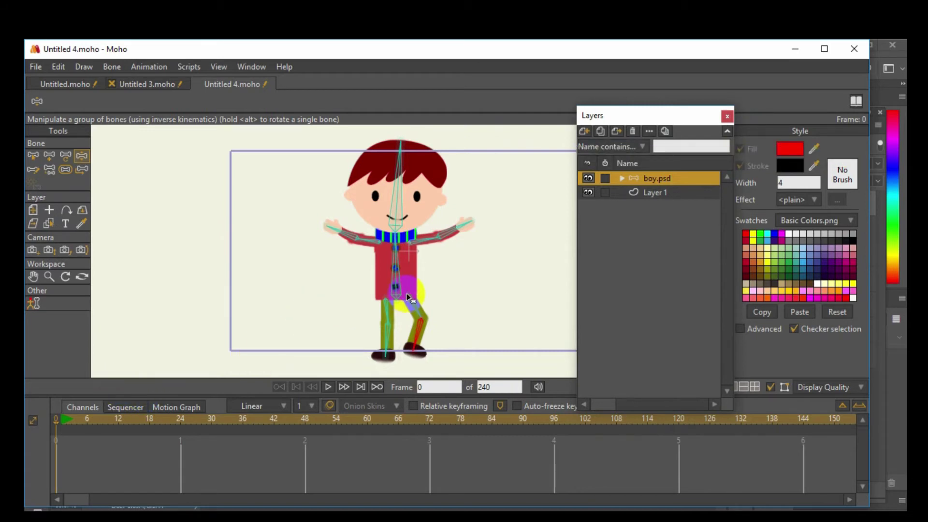
mouse_move(420, 313)
left_mouse_down()
mouse_move(425, 300)
mouse_move(417, 320)
left_mouse_up()
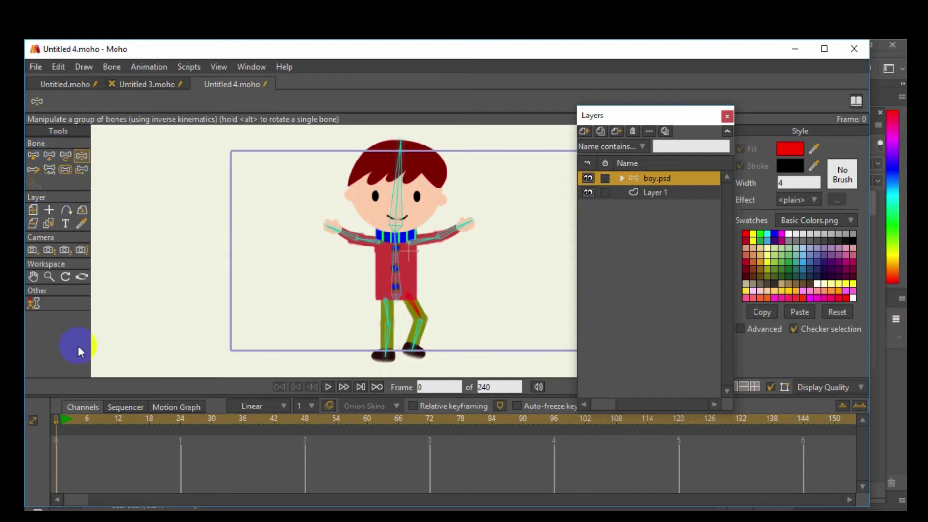
Step: Reset the test pose by going to frame 1 and back to frame 0
left_click(438, 392)
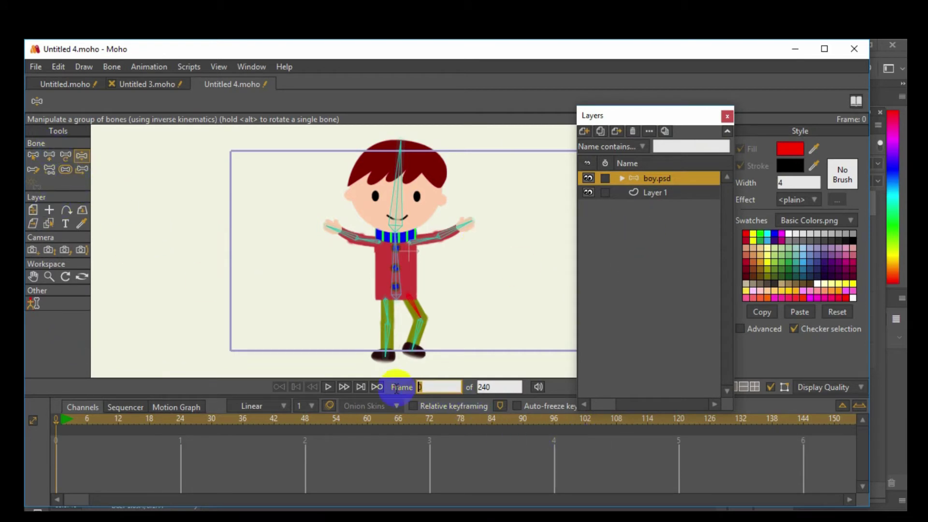
key("Return")
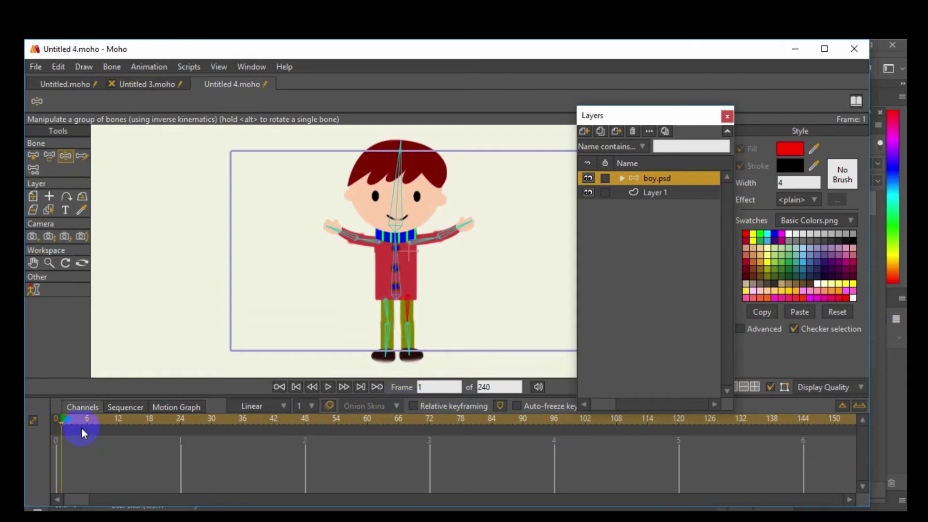
left_click(56, 421)
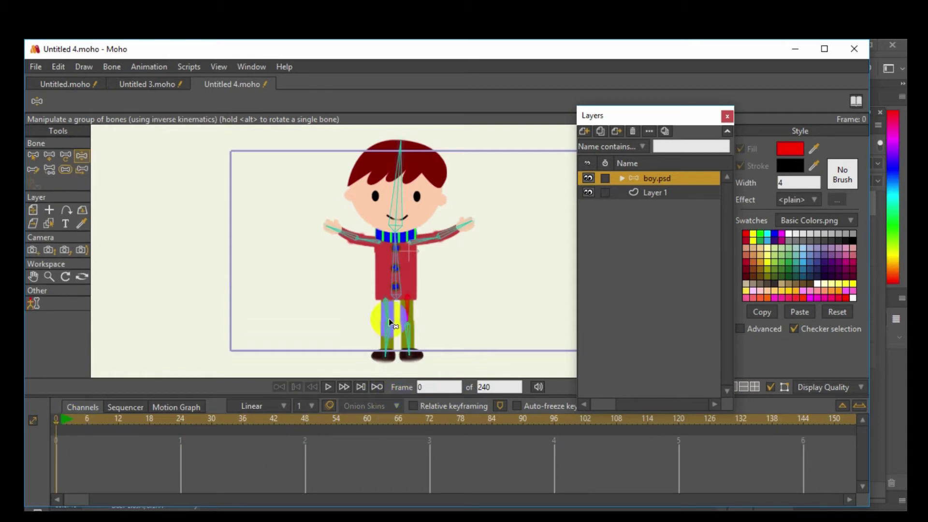
Step: Try converting the boy.psd bone layer to a switch layer, and undo the conversion
right_click(639, 179)
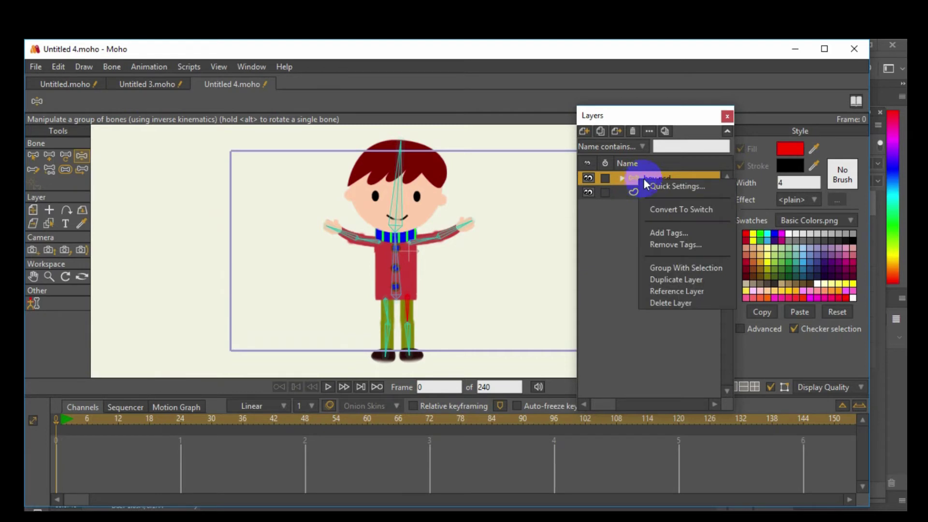
left_click(610, 251)
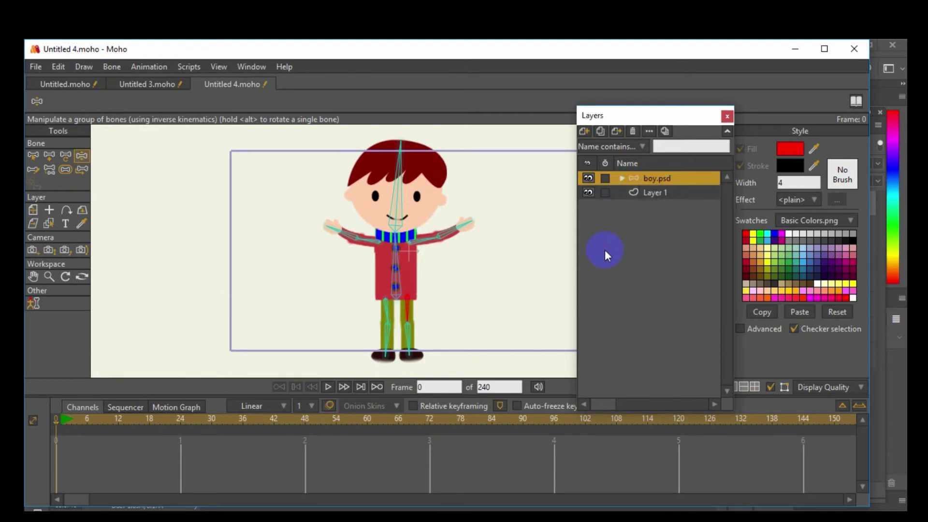
right_click(638, 178)
left_click(656, 206)
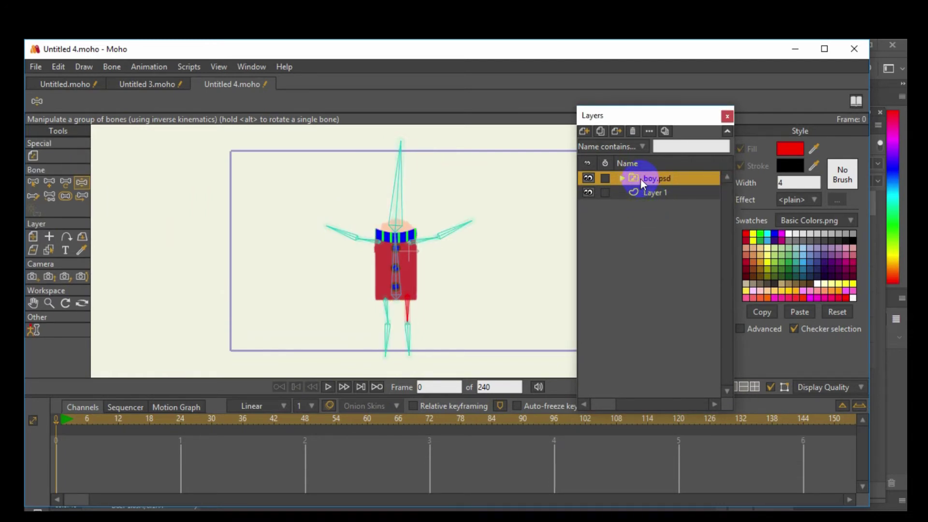
key("ctrl+z")
left_click(620, 238)
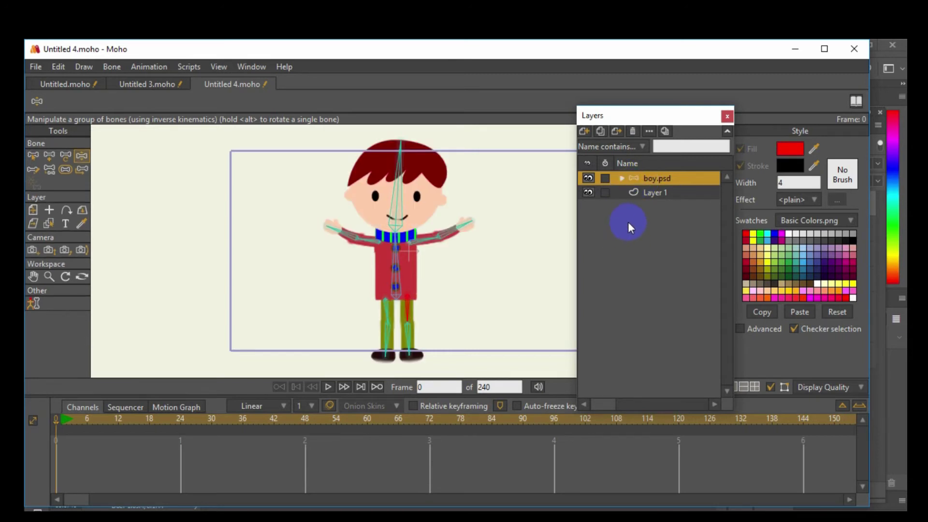
Step: Collapse the l_hand, r_hand, r_leg and l_leg groups inside boy.psd, and collapse boy.psd itself
left_click(624, 178)
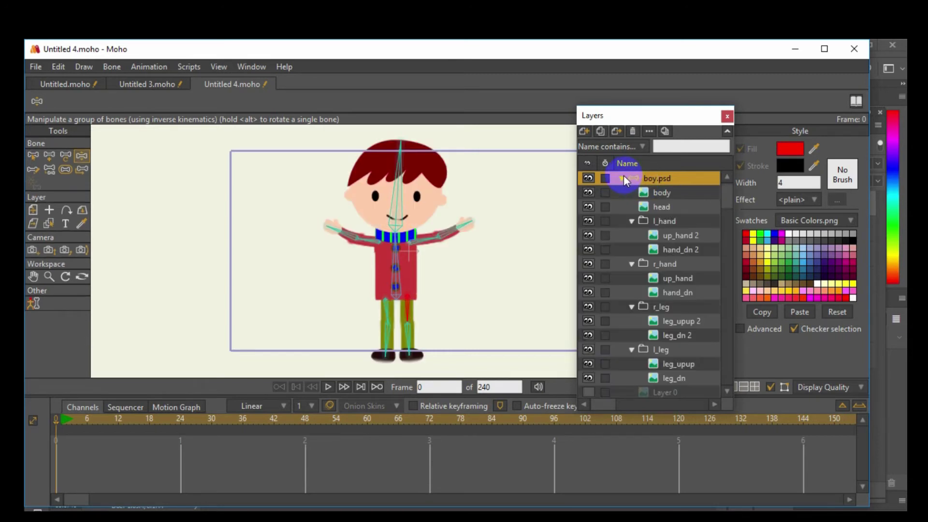
left_click(632, 222)
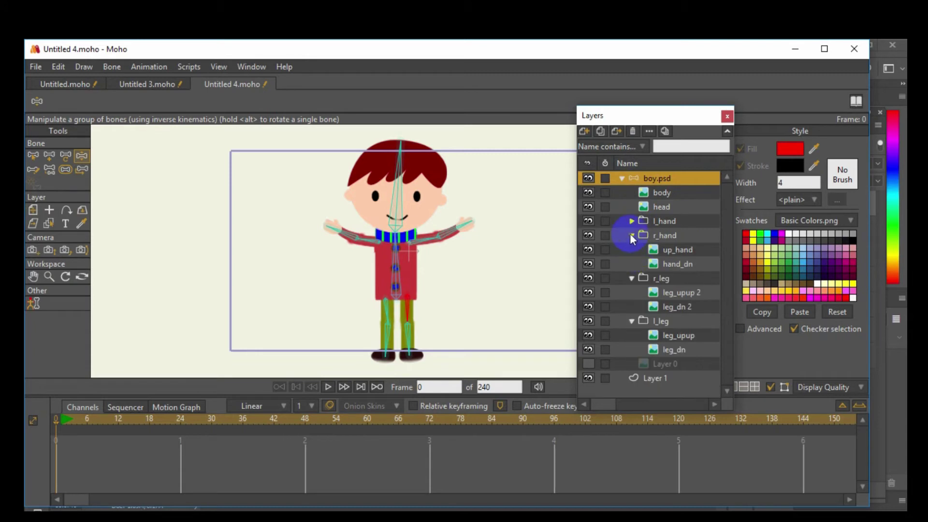
left_click(631, 235)
left_click(631, 250)
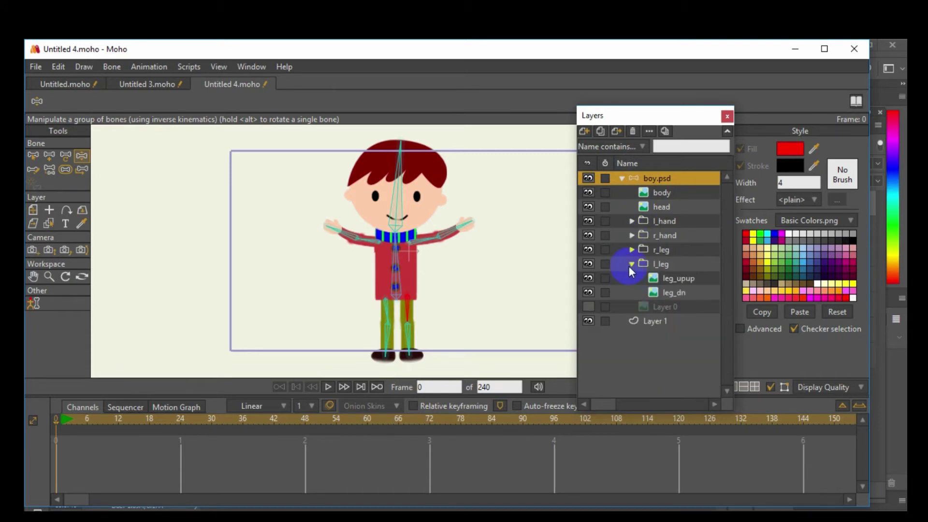
left_click(632, 264)
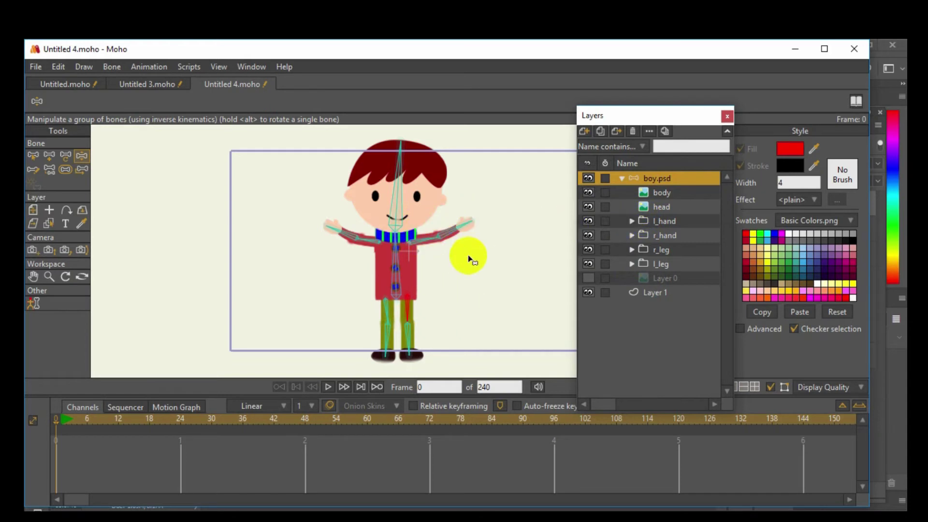
left_click(391, 284)
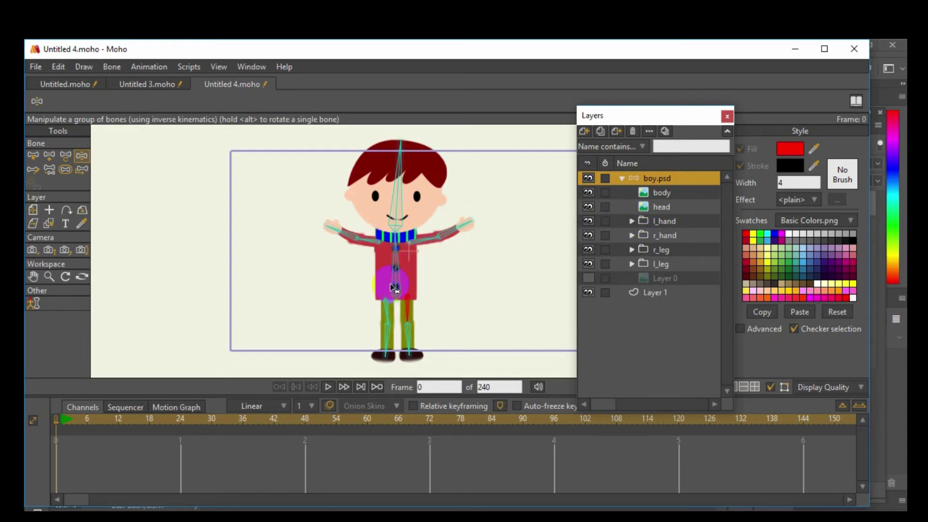
left_click(622, 185)
left_click(620, 179)
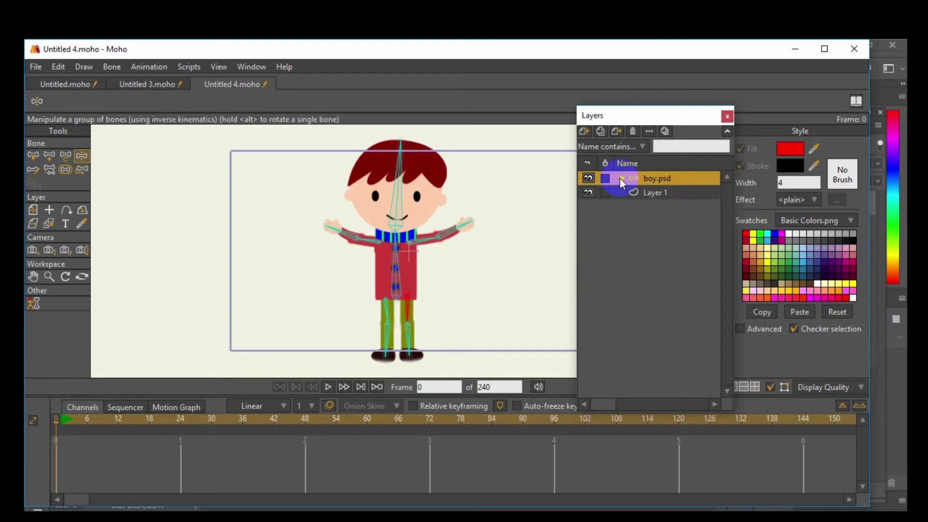
Step: Add an audio layer with This_Old_Man_vocal from the موسيقى مجانية folder on Local Disk (G:)
left_click(584, 132)
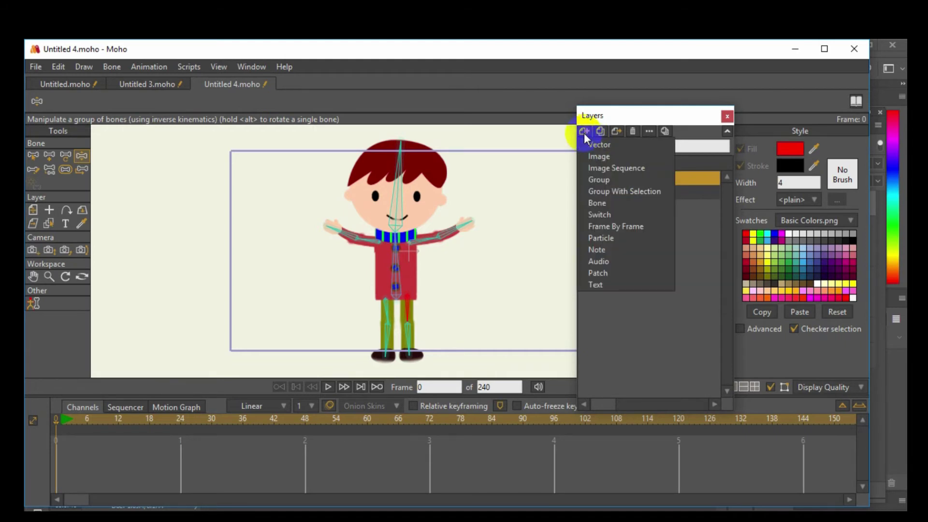
left_click(588, 261)
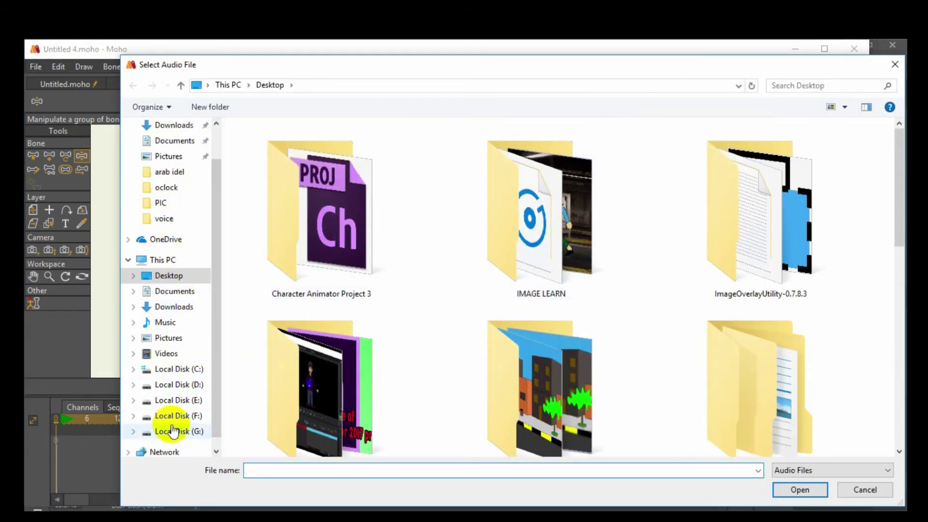
left_click(173, 430)
left_click_drag(899, 325, 898, 396)
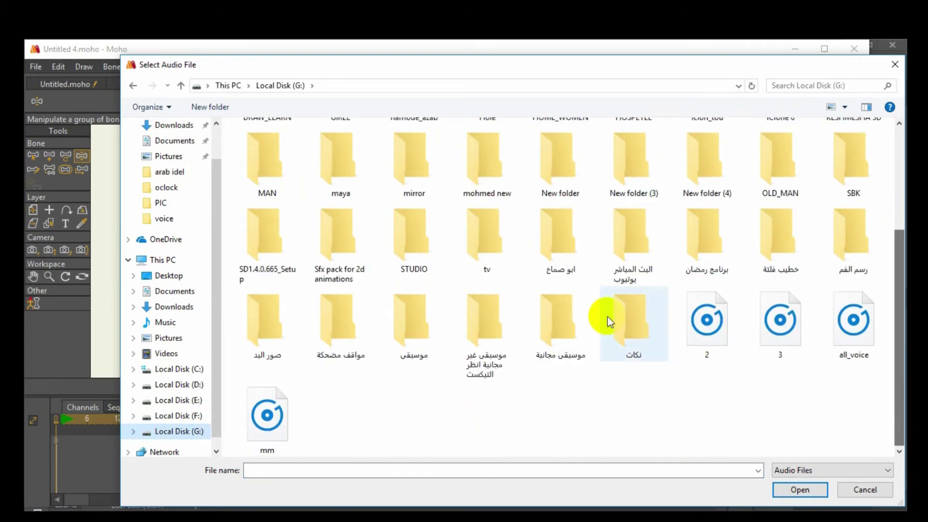
double_click(567, 309)
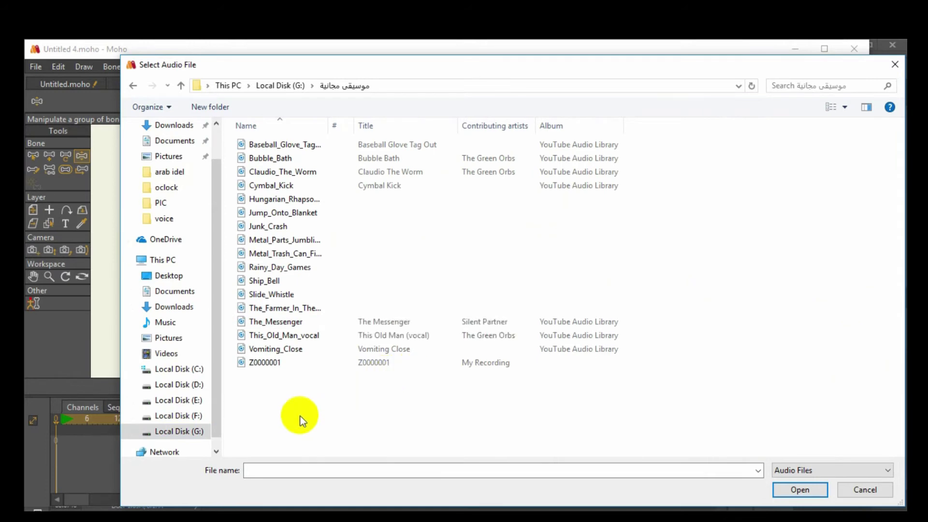
double_click(259, 364)
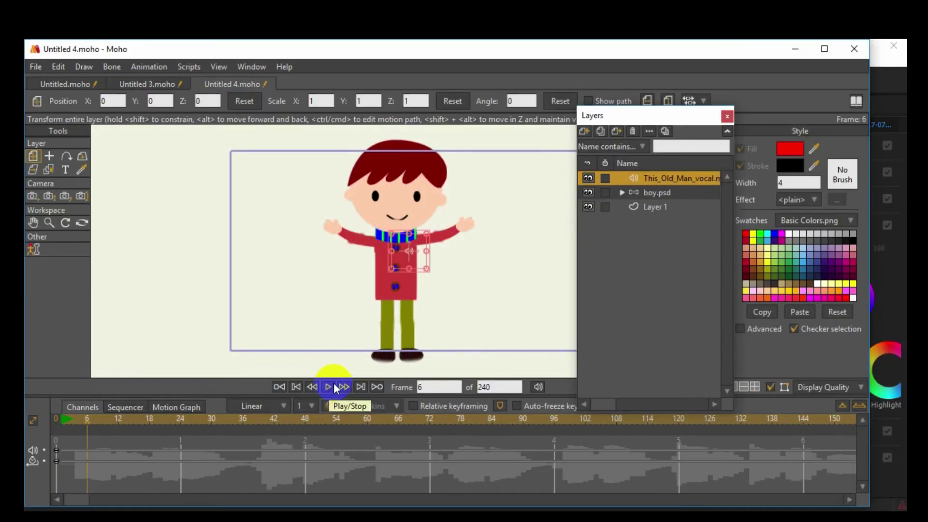
Step: Save the project on the Desktop under the name boy
left_click(37, 68)
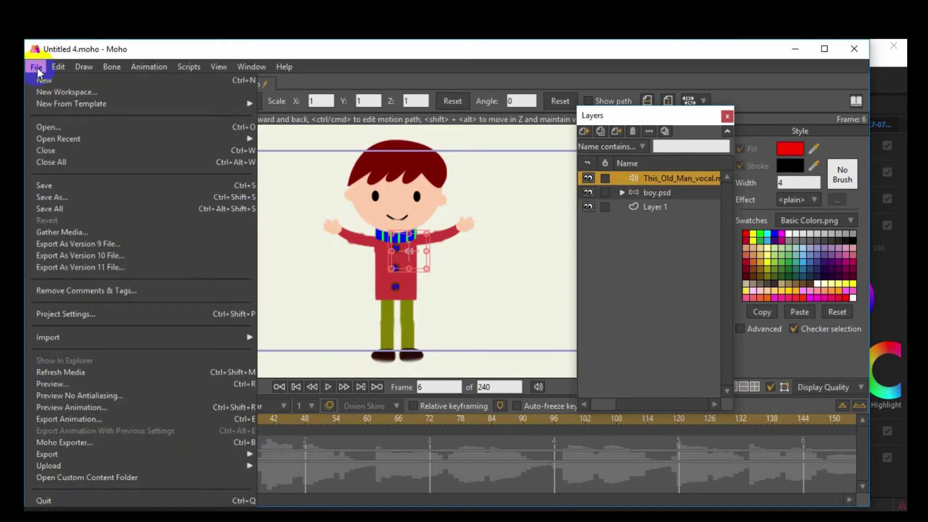
left_click(50, 199)
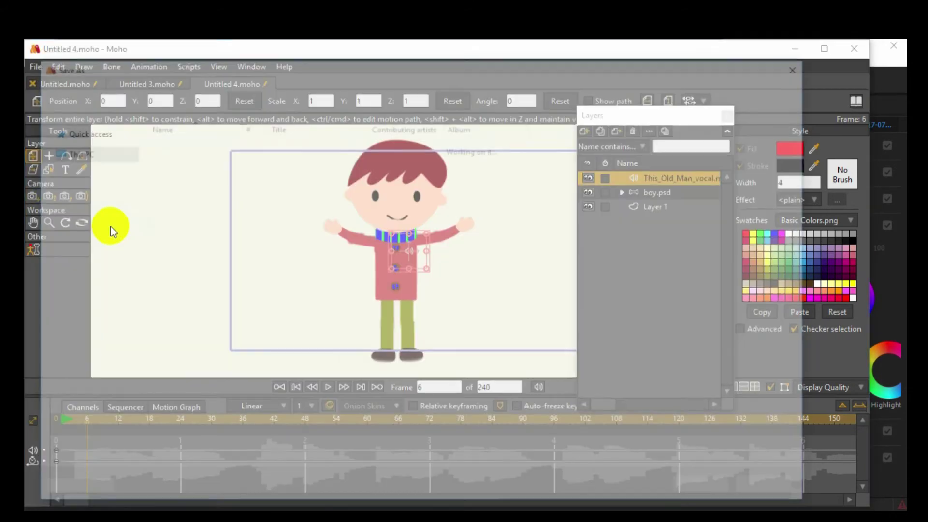
scroll(97, 208, "down", 1)
scroll(69, 179, "up", 1)
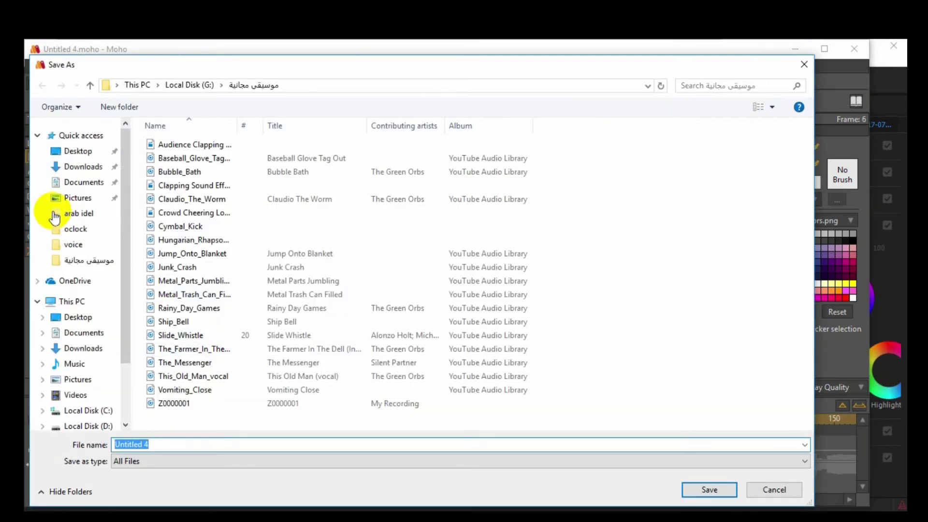
left_click(71, 318)
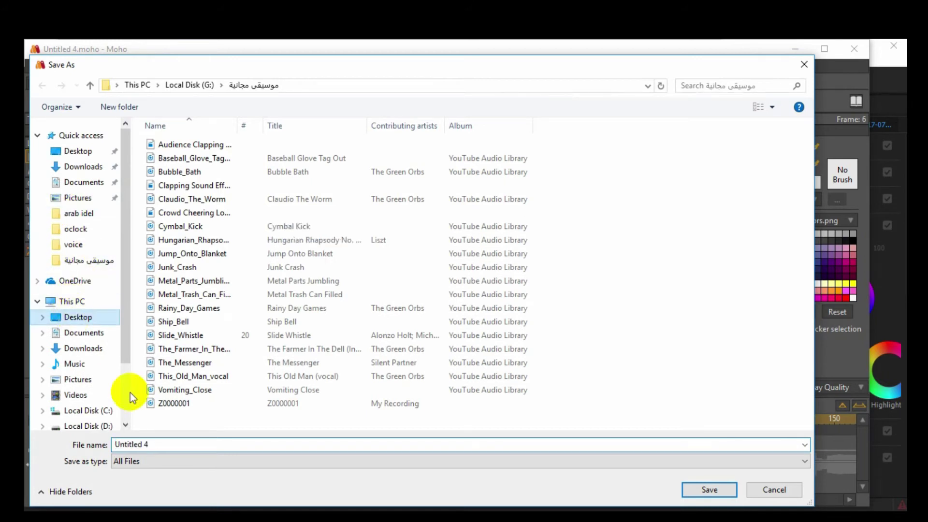
type("b")
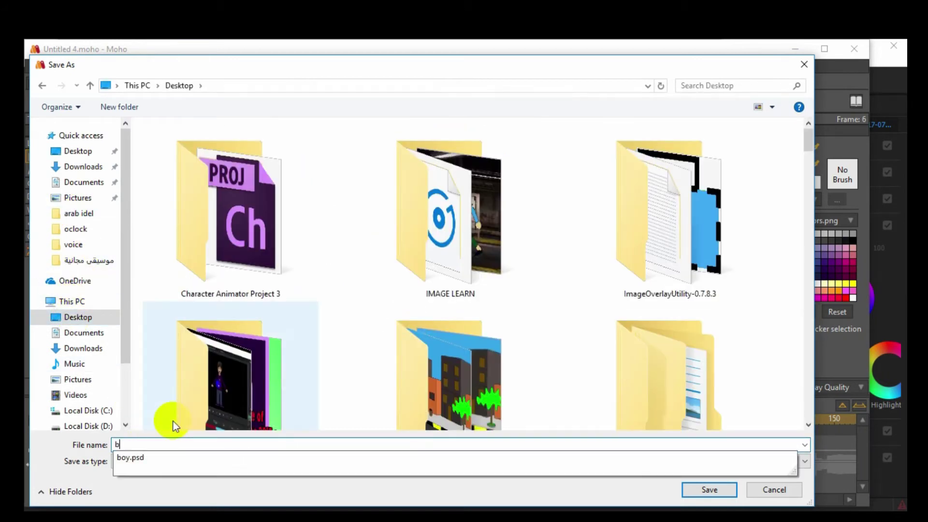
type("oy")
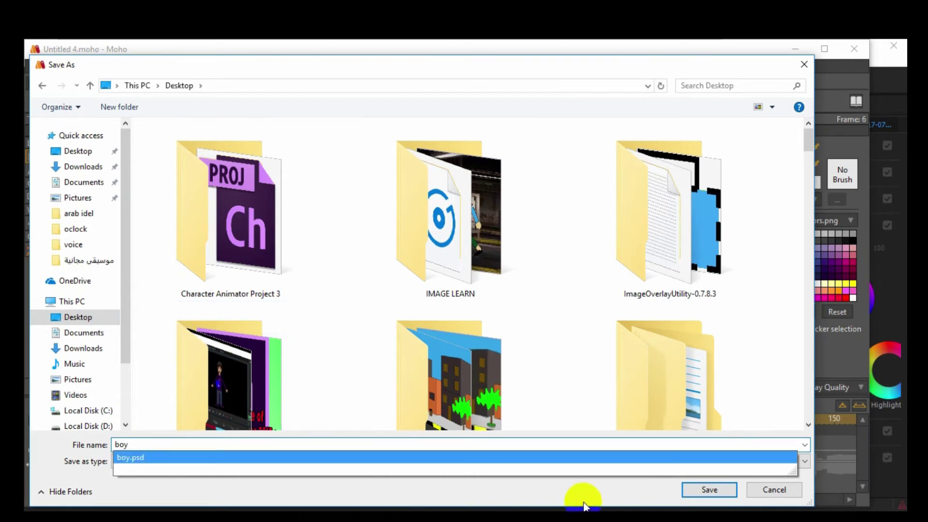
left_click(709, 489)
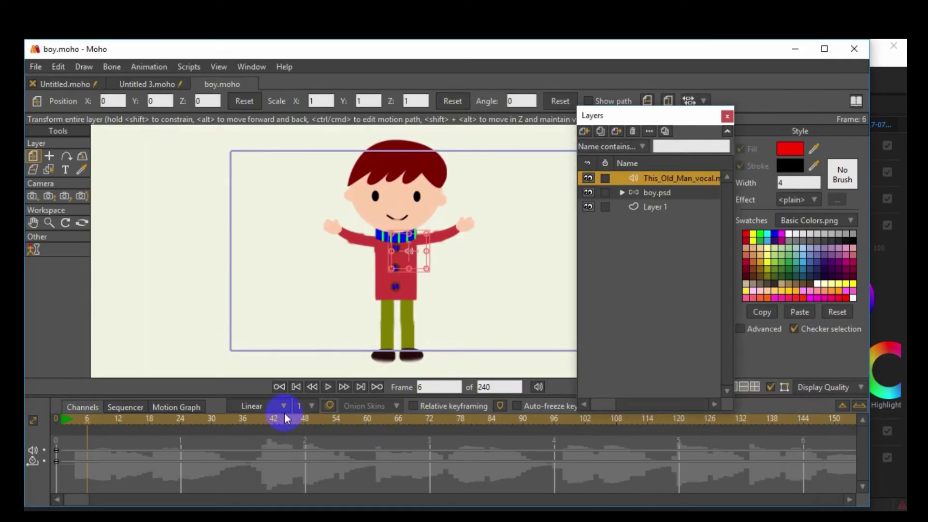
Step: Play a short stretch of the soundtrack, stop it, and set the animation's end frame to 120
left_click(331, 386)
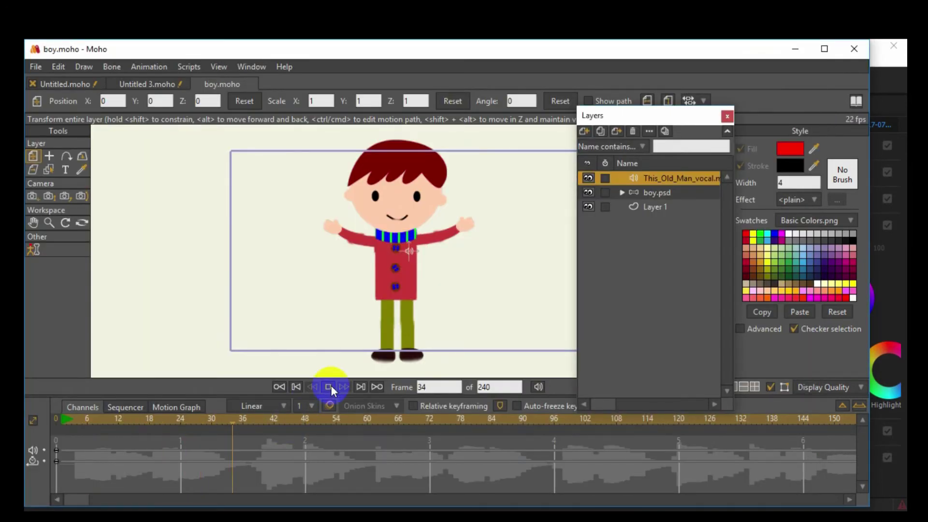
left_click(332, 385)
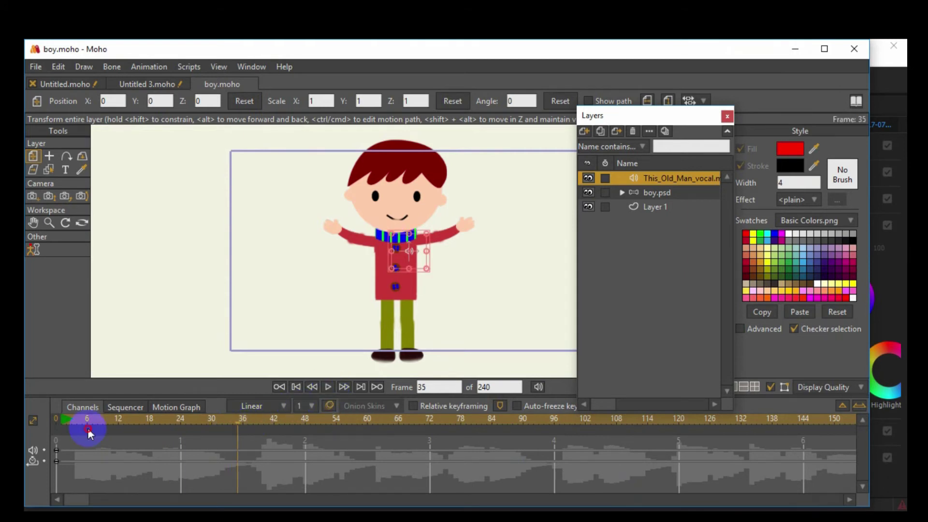
left_click_drag(491, 386, 460, 387)
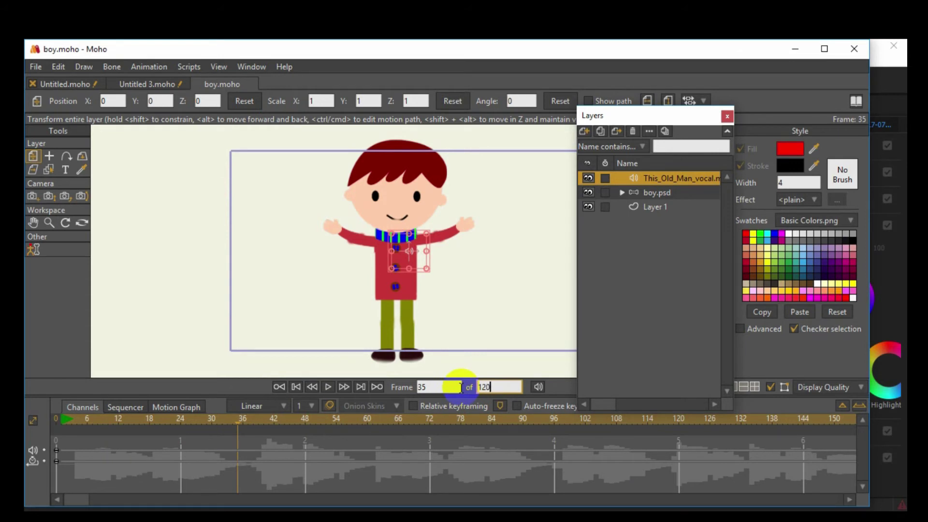
key("Return")
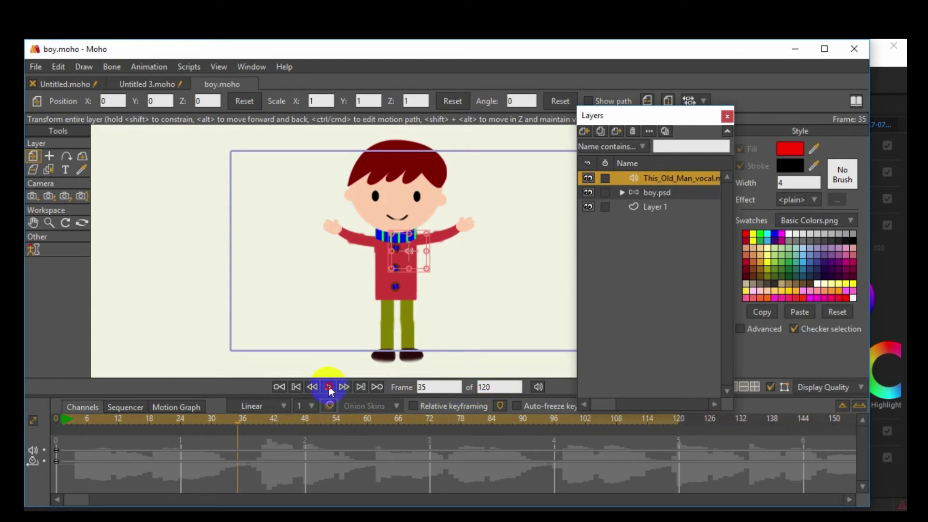
Step: Play the animation from frame 0 to listen to the song's opening, and stop the playback
left_click(198, 421)
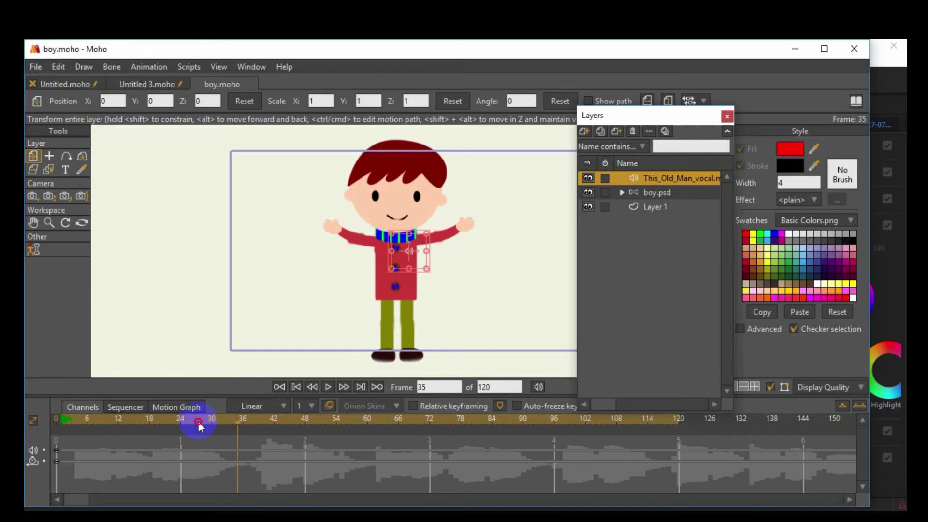
left_click(56, 419)
left_click(328, 388)
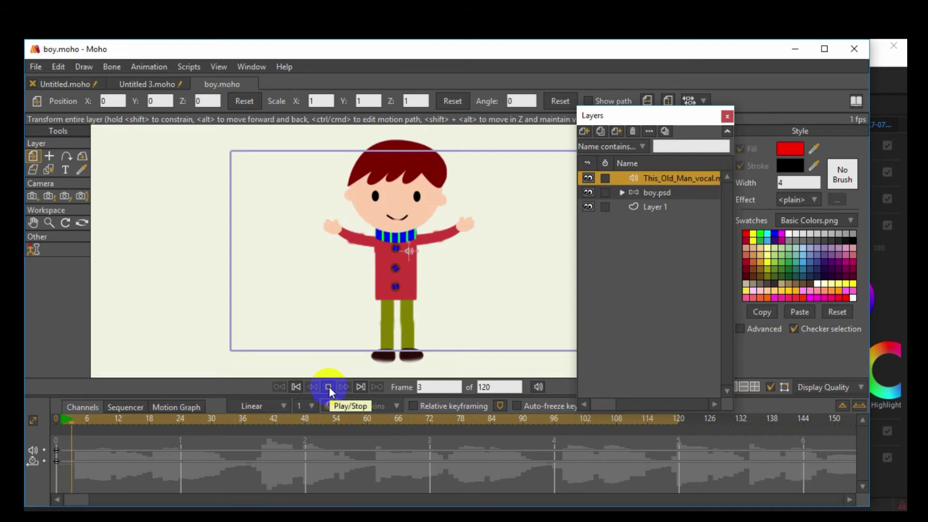
left_click(329, 386)
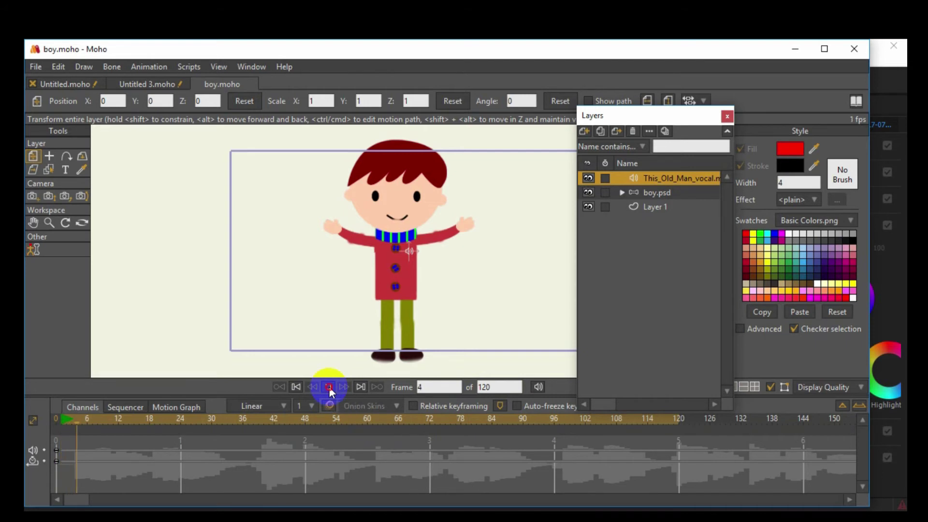
left_click(329, 387)
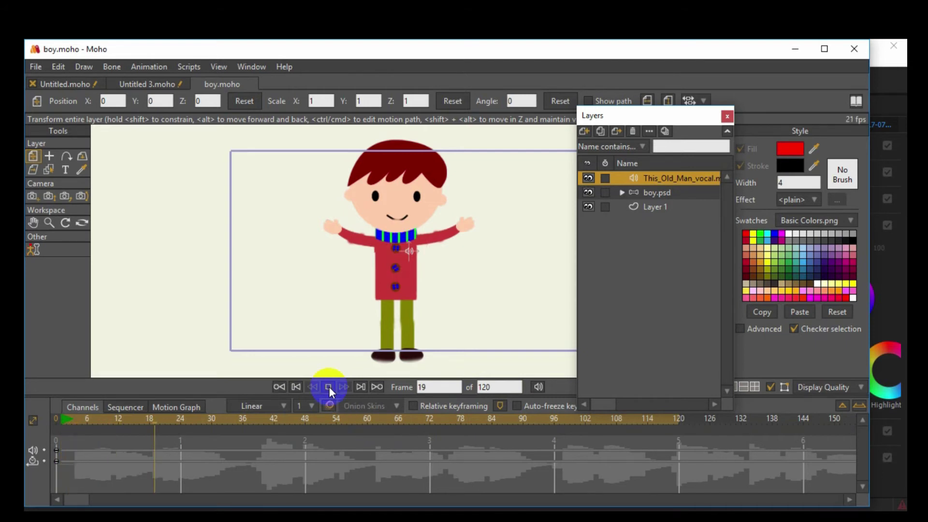
left_click(329, 386)
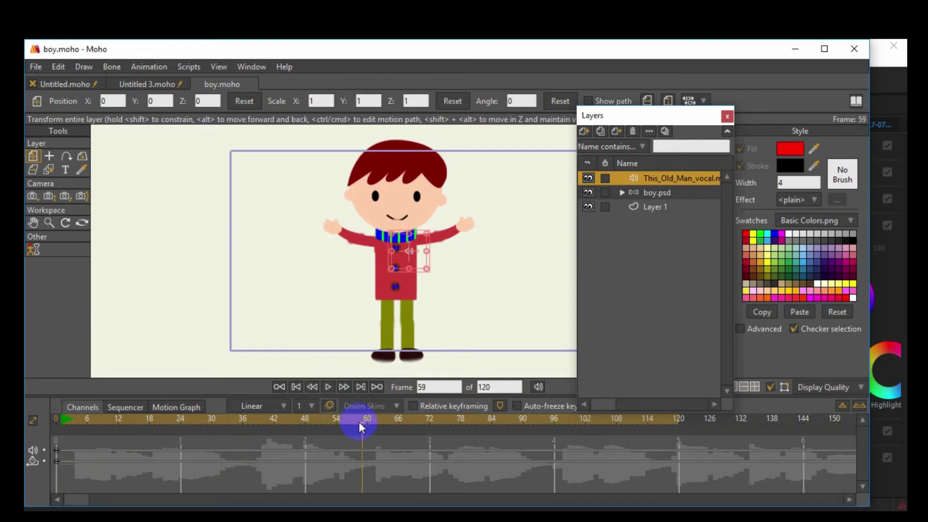
Step: At frame 4, key the torso bone of the boy.psd layer with the Manipulate Bones tool
left_click(78, 427)
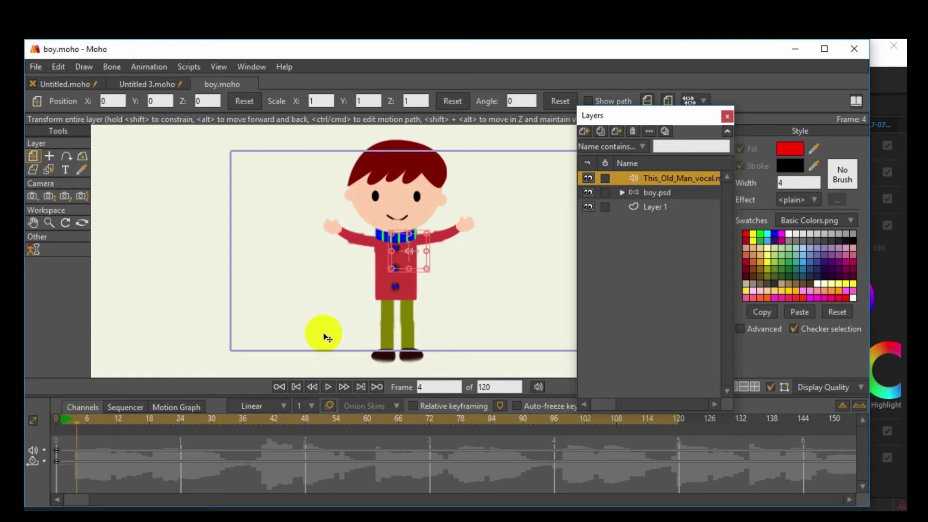
left_click(650, 193)
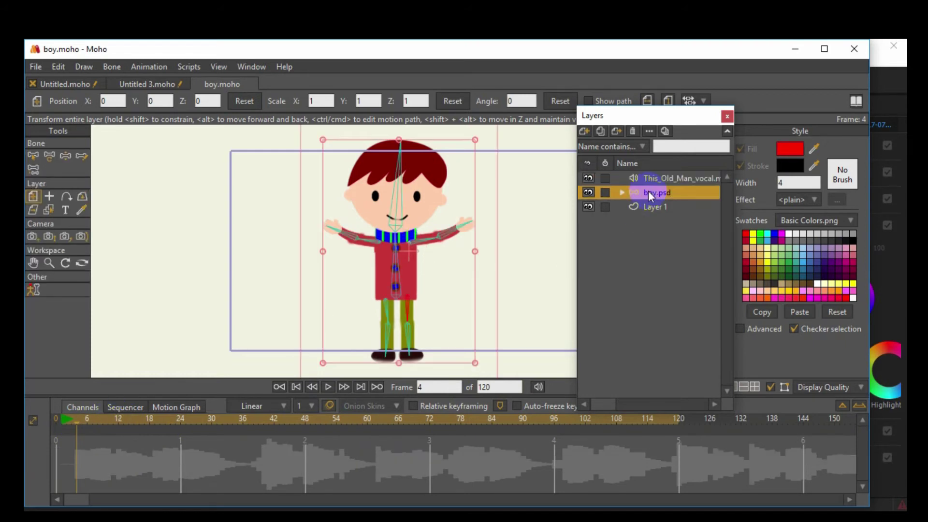
left_click(37, 172)
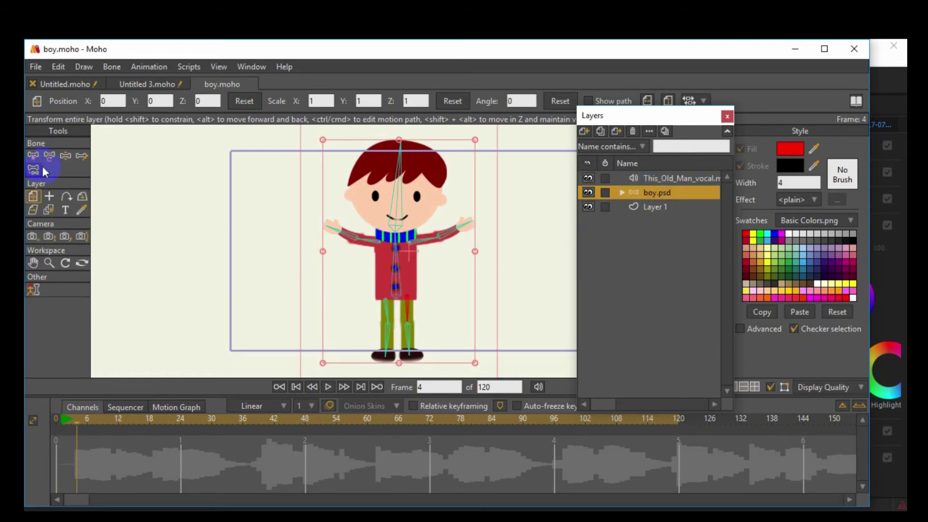
left_click(56, 170)
left_click(65, 157)
left_click(47, 156)
left_click(64, 158)
left_click(454, 314)
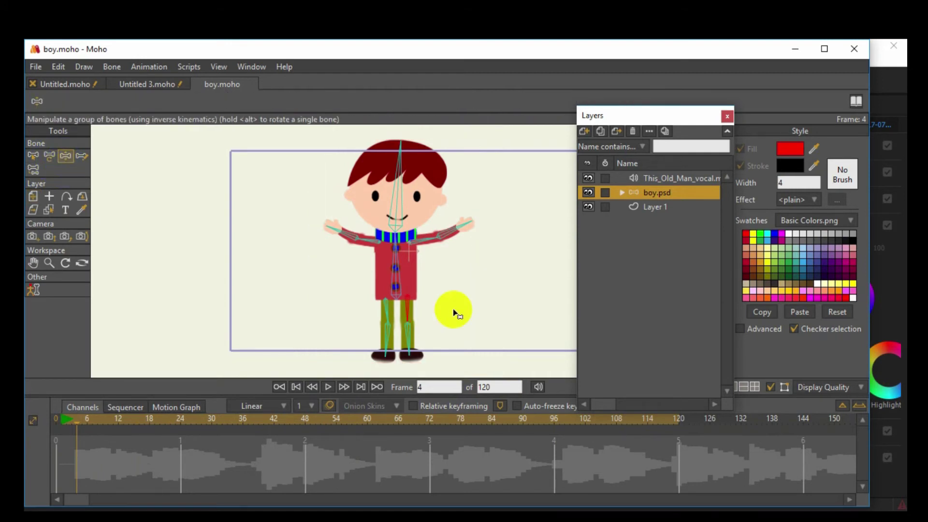
left_click(395, 283)
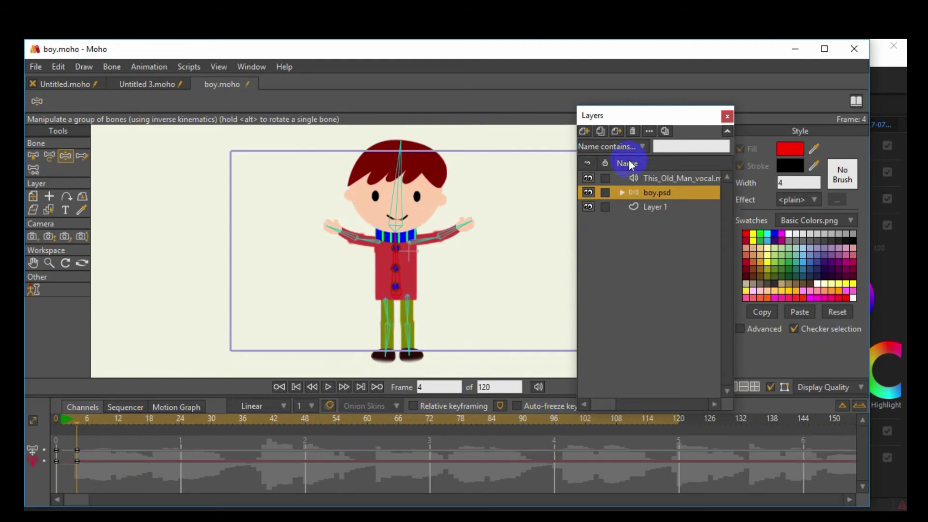
Step: Move the Layers window clear of the canvas, enable Auto-freeze keys, and key the whole skeleton at frame 4
left_click_drag(633, 115, 695, 70)
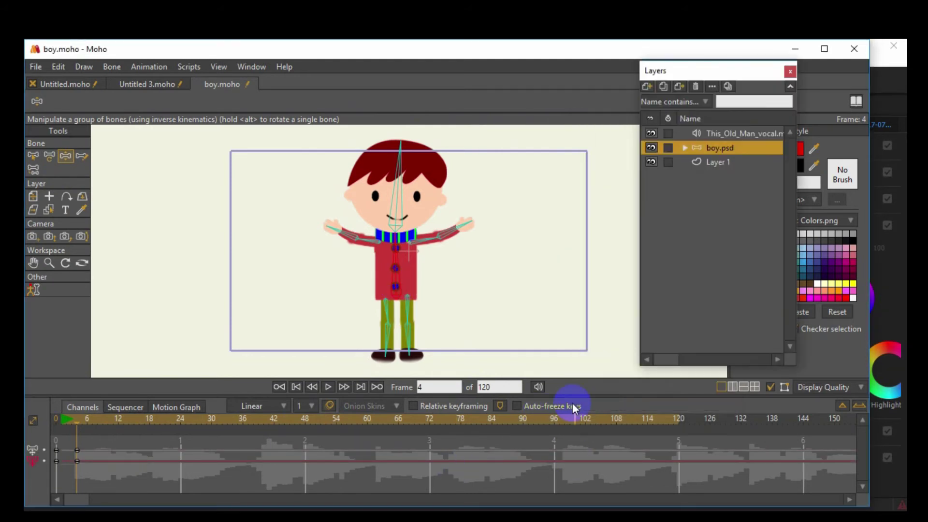
left_click(516, 406)
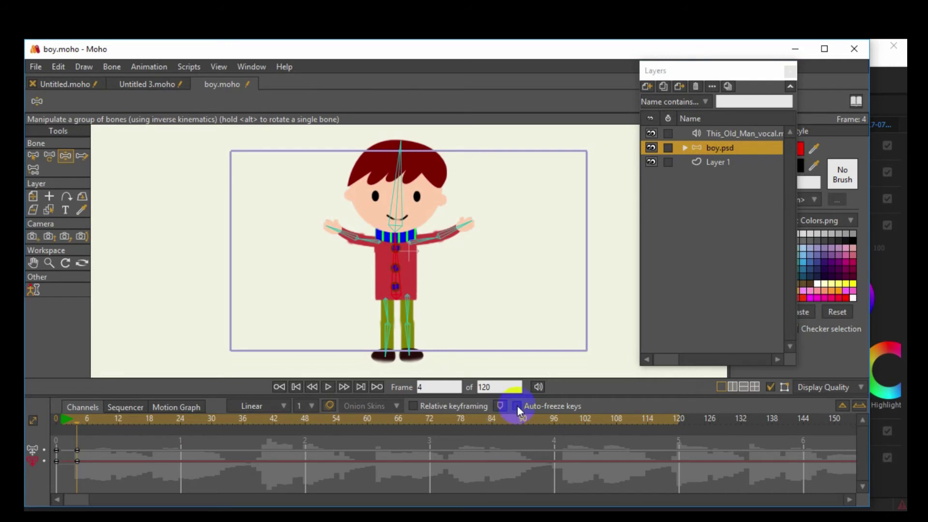
left_click(517, 406)
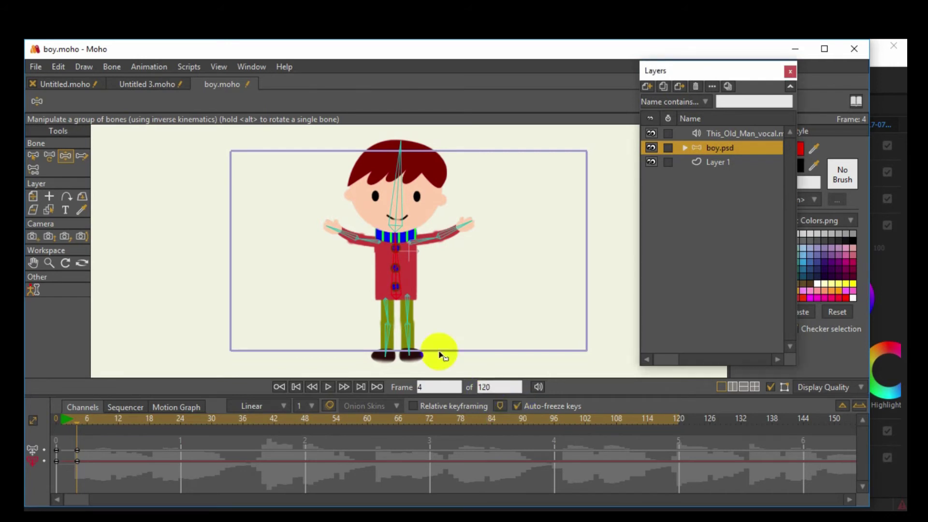
left_click(397, 285)
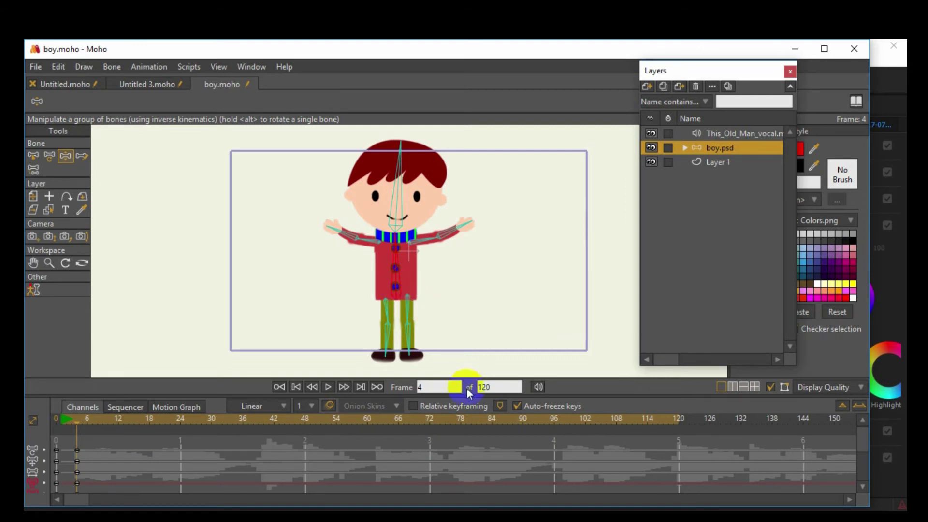
Step: At frame 4, shift the body slightly up with the torso bone and bend both knees outward with the feet lifted
left_click(80, 196)
mouse_move(396, 249)
left_mouse_down()
mouse_move(406, 252)
mouse_move(393, 252)
left_mouse_up()
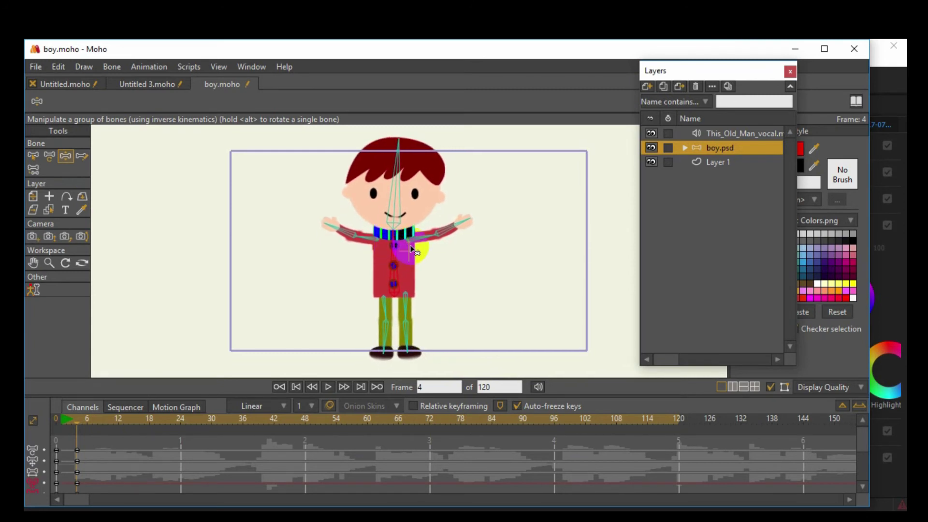
left_click(407, 305)
left_click_drag(407, 306, 383, 326)
Step: At frame 4, raise both arms with bent elbows and hands up, and tilt the head to one side
mouse_move(426, 231)
left_mouse_down()
mouse_move(422, 254)
mouse_move(429, 233)
mouse_move(425, 255)
mouse_move(434, 242)
left_mouse_up()
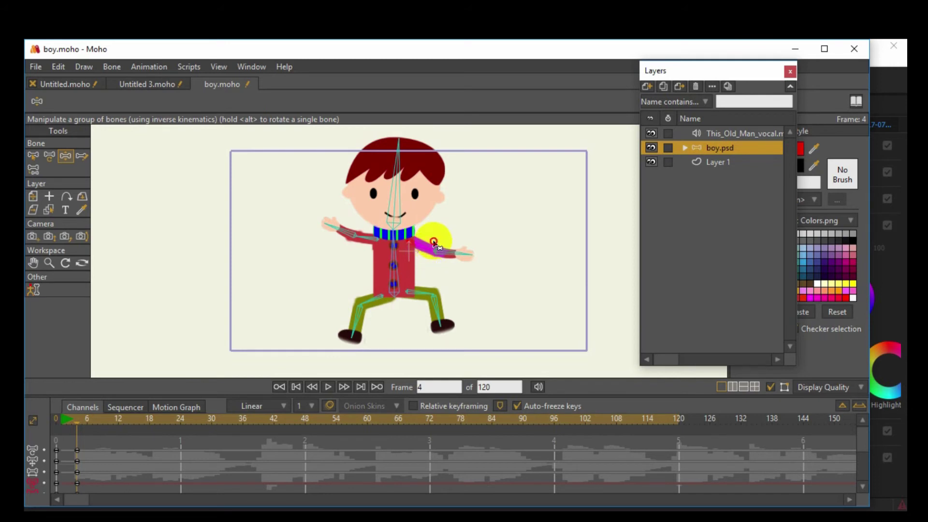
left_click(366, 237)
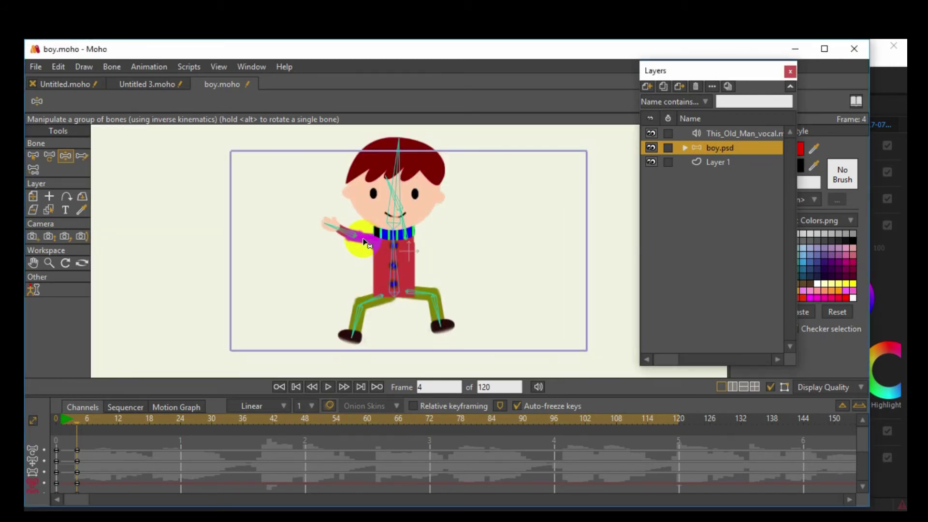
left_click(418, 224)
left_click_drag(419, 226, 450, 232)
left_click(341, 234)
mouse_move(341, 234)
left_mouse_down()
mouse_move(342, 222)
mouse_move(329, 222)
mouse_move(341, 237)
mouse_move(370, 242)
mouse_move(358, 227)
left_mouse_up()
mouse_move(432, 224)
left_mouse_down()
mouse_move(447, 218)
mouse_move(432, 208)
left_mouse_up()
left_click_drag(338, 228, 393, 203)
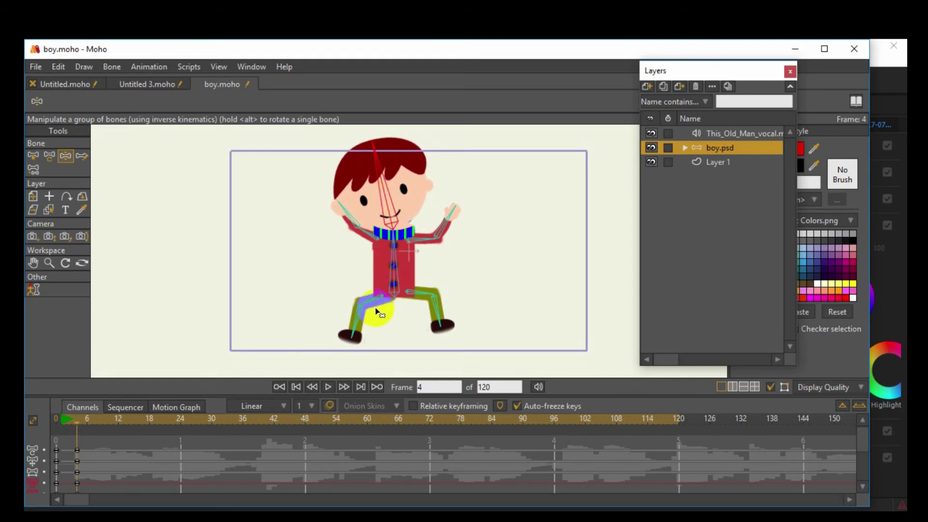
Step: At frame 9, lower both feet with knees slightly bent, drop the arms beside the body, and tilt the head the other way
left_click(130, 423)
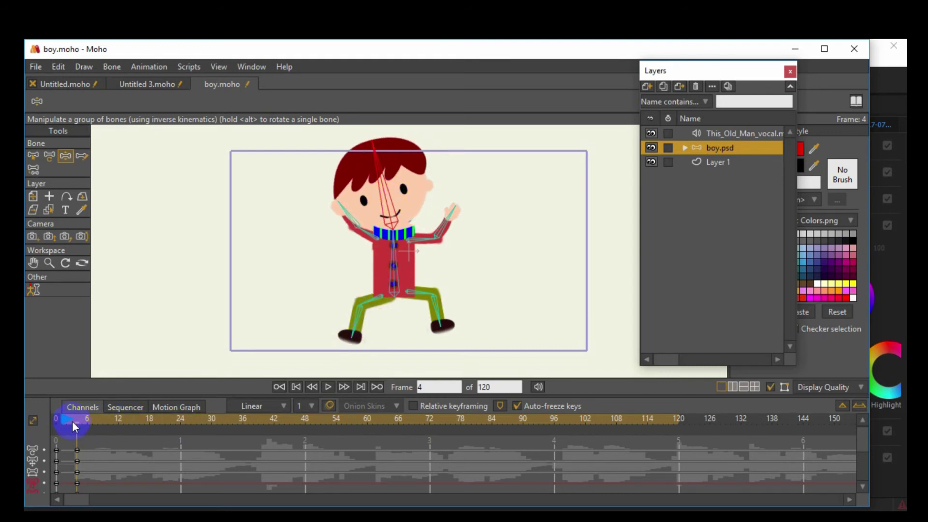
mouse_move(79, 426)
left_mouse_down()
mouse_move(62, 427)
mouse_move(103, 441)
left_mouse_up()
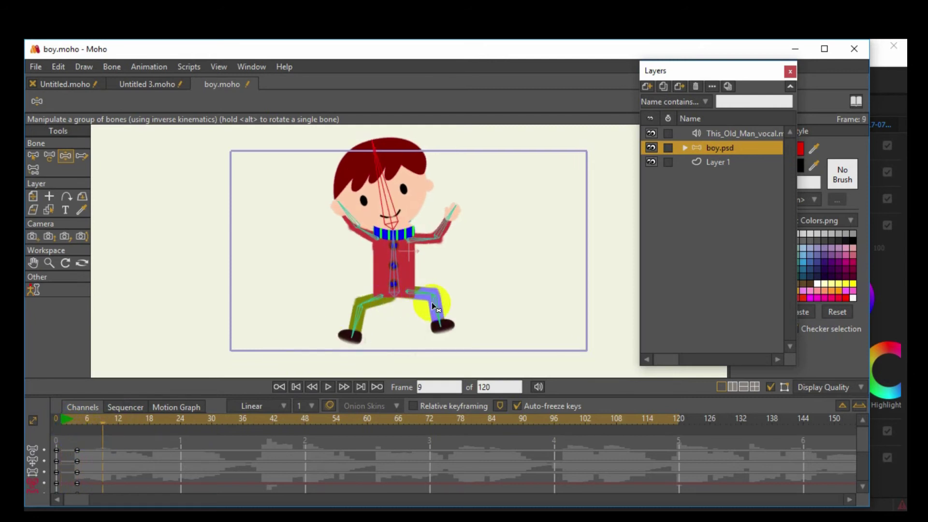
left_click_drag(432, 304, 424, 333)
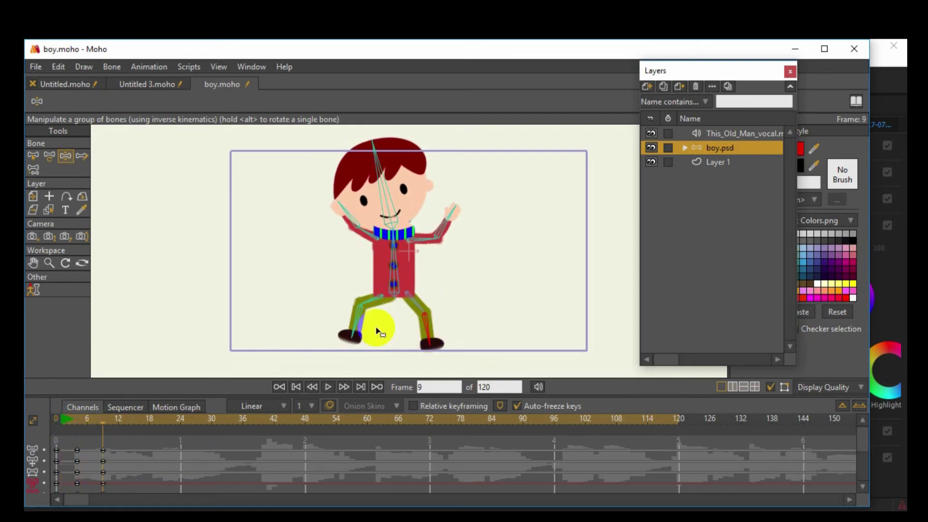
mouse_move(361, 320)
left_mouse_down()
mouse_move(377, 331)
mouse_move(363, 330)
mouse_move(358, 315)
mouse_move(367, 335)
mouse_move(332, 328)
mouse_move(365, 323)
left_mouse_up()
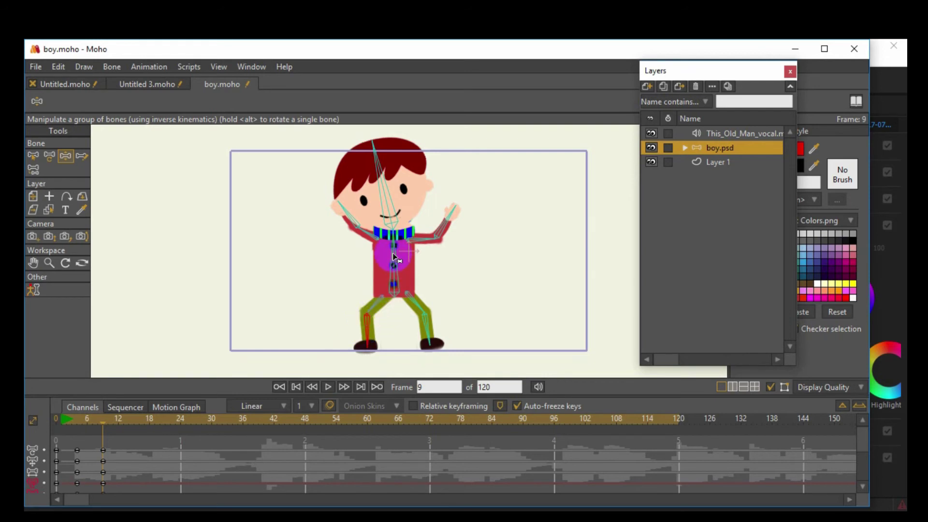
left_click_drag(401, 210, 354, 302)
Step: At frame 15, raise the body with the torso bone and straighten both legs beneath it
left_click(134, 422)
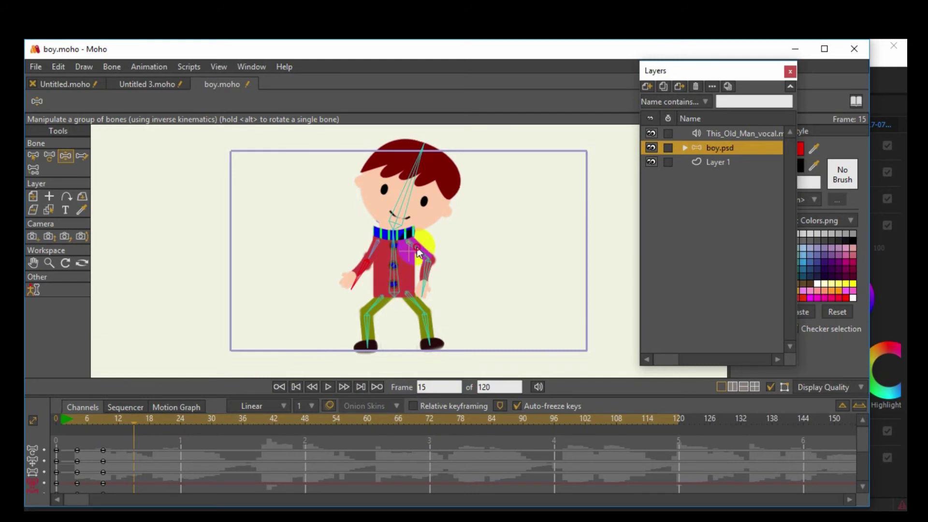
left_click(394, 293)
left_click_drag(394, 294, 393, 278)
left_click_drag(364, 320, 370, 344)
left_click(420, 319)
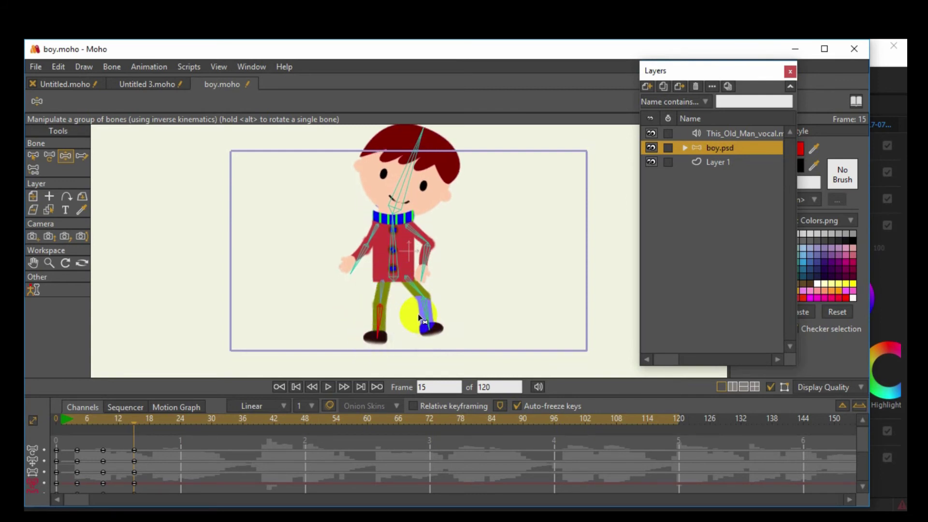
left_click_drag(425, 314, 419, 334)
left_click(414, 295)
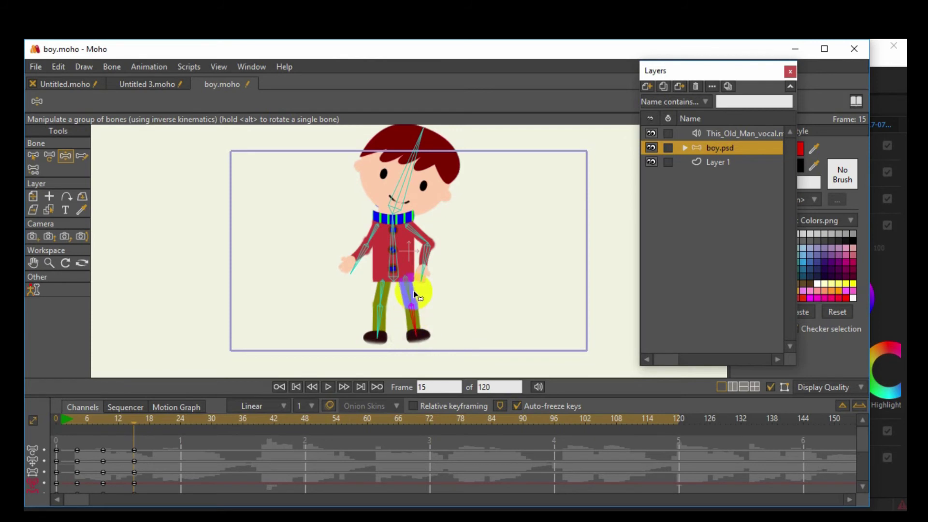
Step: At frame 15, raise both arms outward with the hands up and tilt the head the other way
left_click_drag(428, 257, 465, 180)
left_click(356, 256)
left_click_drag(356, 254, 168, 428)
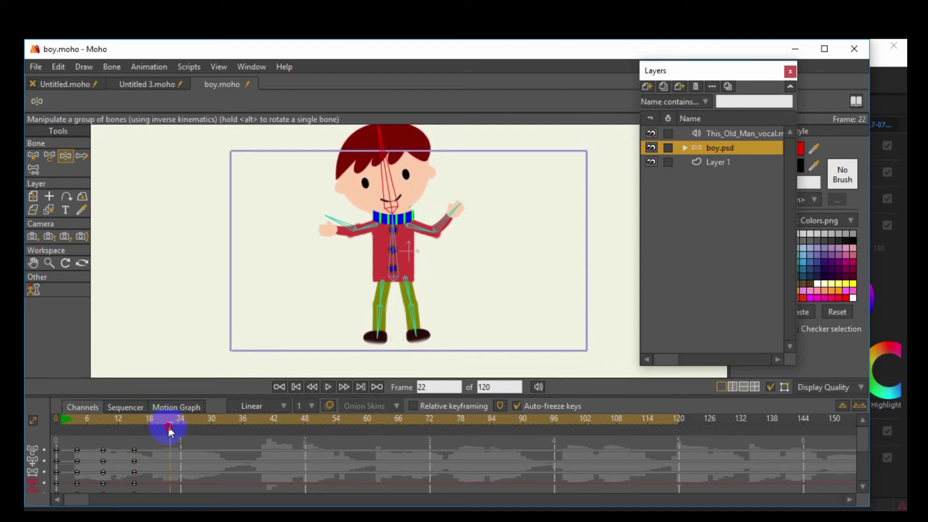
Step: At frame 22, lower the body with the torso bone and bend both knees outward
left_click(417, 236)
left_click(396, 274)
left_click_drag(392, 278, 392, 297)
mouse_move(377, 341)
left_mouse_down()
mouse_move(338, 325)
mouse_move(373, 327)
mouse_move(369, 314)
mouse_move(379, 338)
left_mouse_up()
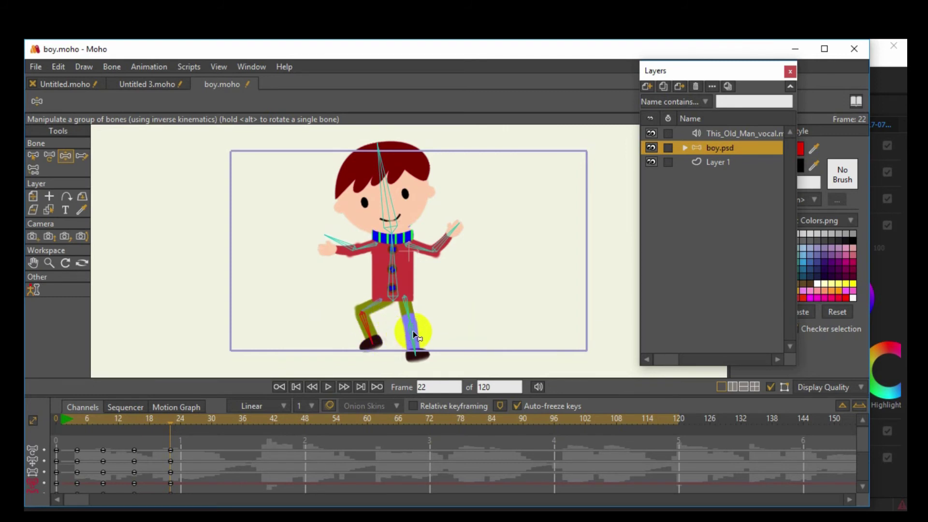
mouse_move(411, 334)
left_mouse_down()
mouse_move(444, 314)
mouse_move(451, 329)
mouse_move(400, 342)
left_mouse_up()
Step: At frame 22, drop both arms beside the body and tilt the head to the opposite side
left_click_drag(430, 253, 384, 283)
left_click_drag(366, 245, 369, 262)
left_click_drag(386, 181, 423, 154)
Step: At frame 29, key the crouched pose with the torso bone and slightly adjust one forearm
left_click(178, 439)
left_click(204, 422)
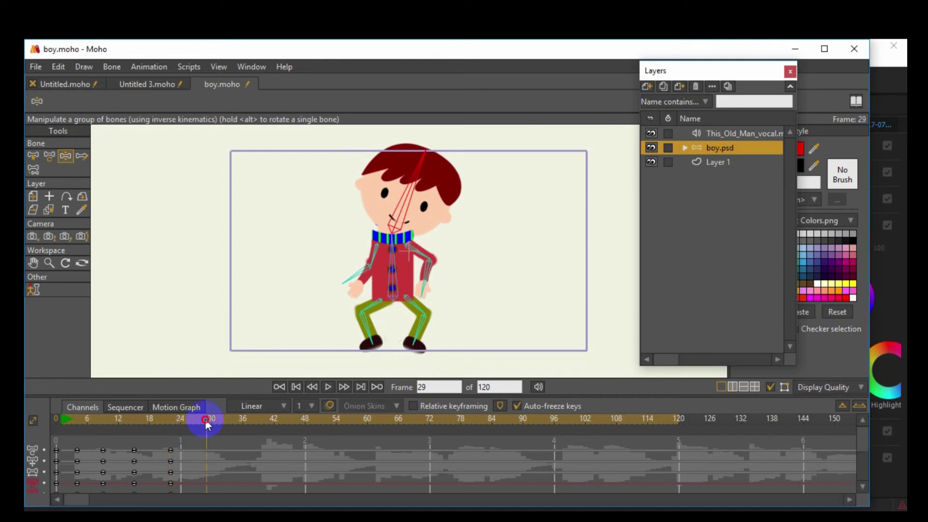
left_click(396, 302)
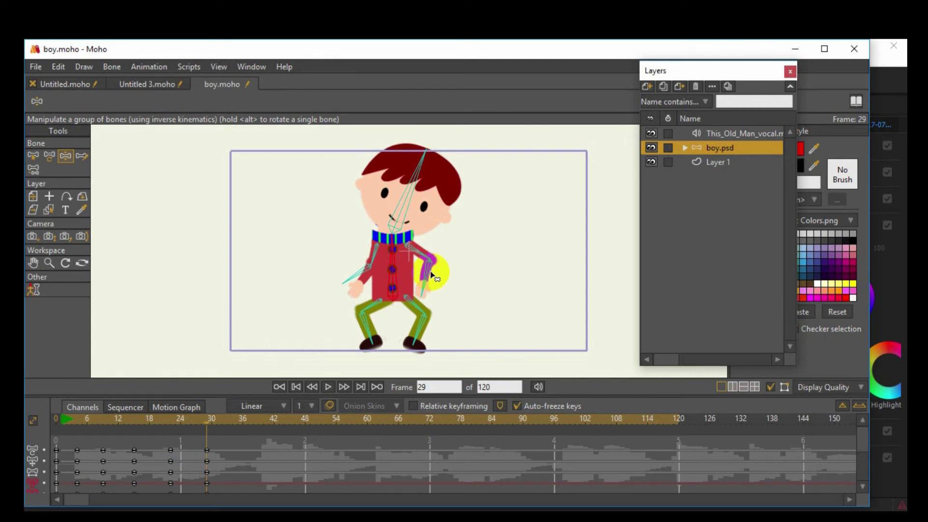
left_click_drag(432, 276, 429, 290)
Step: At frame 35, raise the body with the torso bone and lift both arms with bent elbows and hands up
left_click(240, 421)
left_click_drag(393, 297, 410, 208)
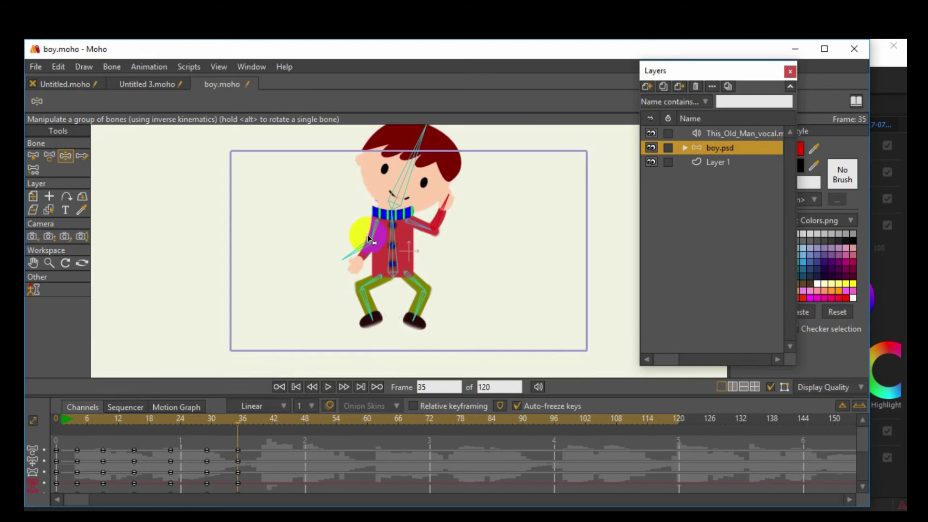
left_click_drag(354, 236, 373, 239)
Step: At frame 35, straighten both legs beneath the body and bring the head back upright
left_click_drag(356, 303, 374, 344)
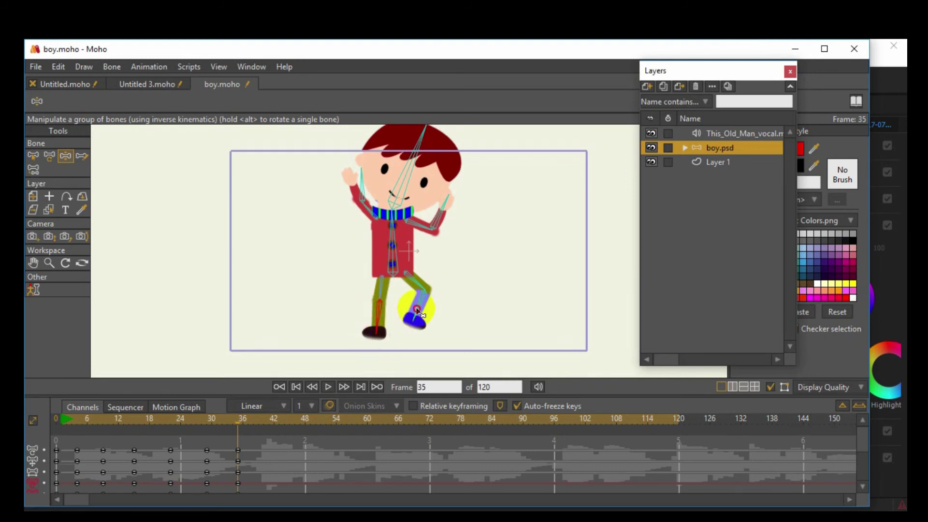
left_click_drag(418, 308, 413, 342)
left_click_drag(410, 183, 407, 170)
Step: Play back the dance from frame 1 to check the motion against the song
left_click(239, 421)
left_click_drag(237, 425, 62, 452)
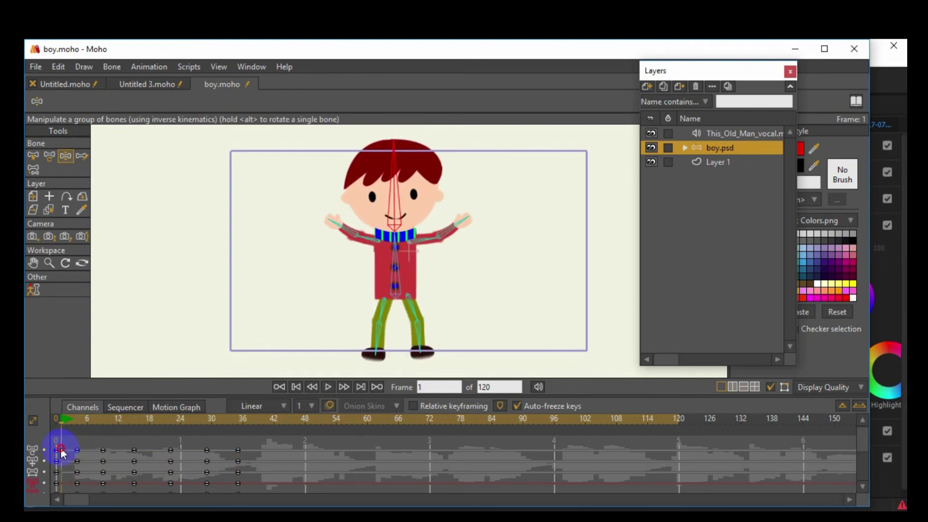
left_click(331, 389)
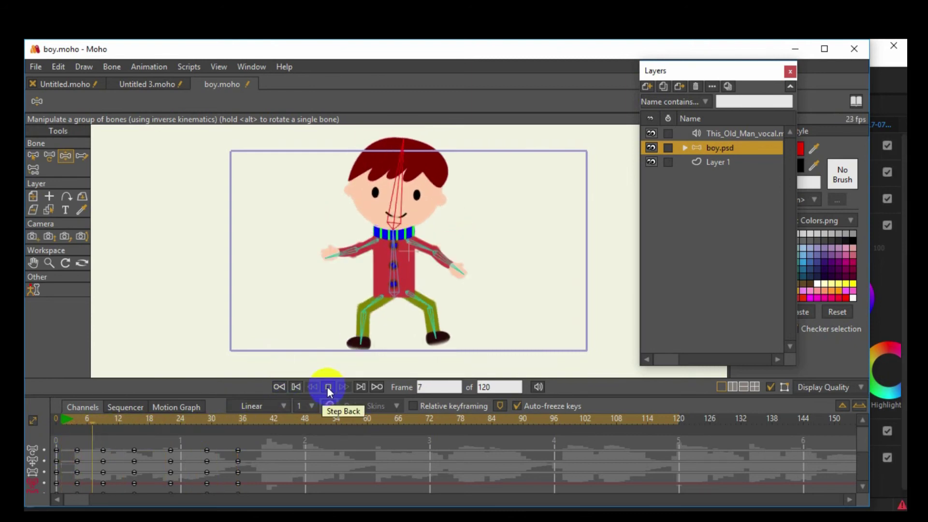
left_click(328, 387)
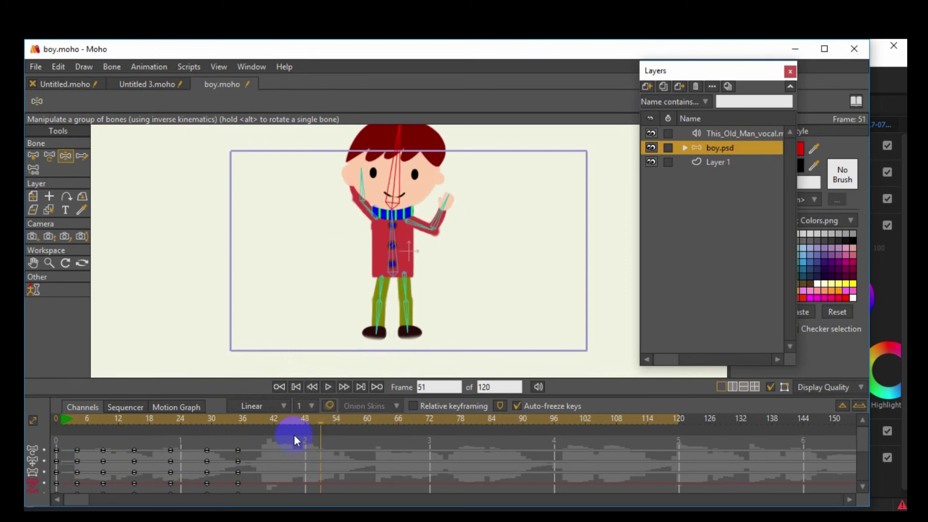
Step: Copy the dance keyframes from frames 4 to 35, paste them at frame 42, and play back the animation
left_click_drag(257, 444, 73, 503)
left_click(60, 66)
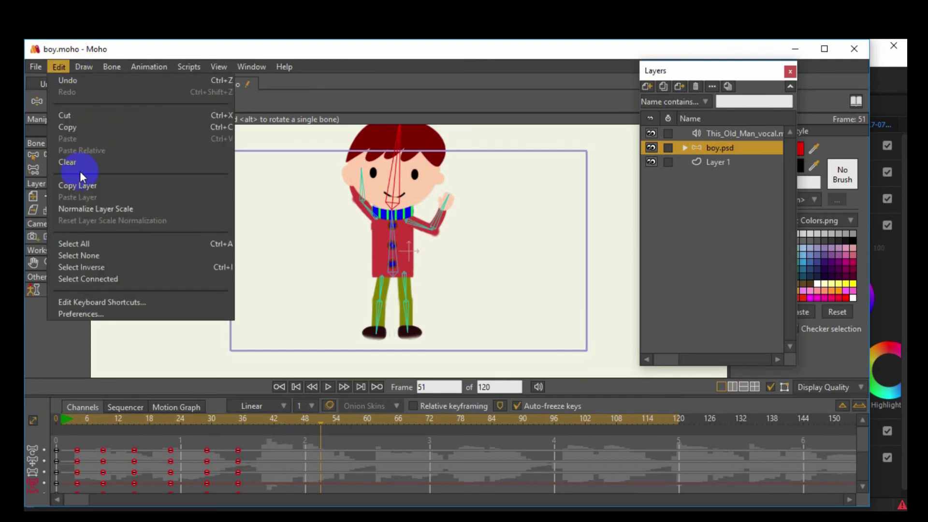
left_click(72, 128)
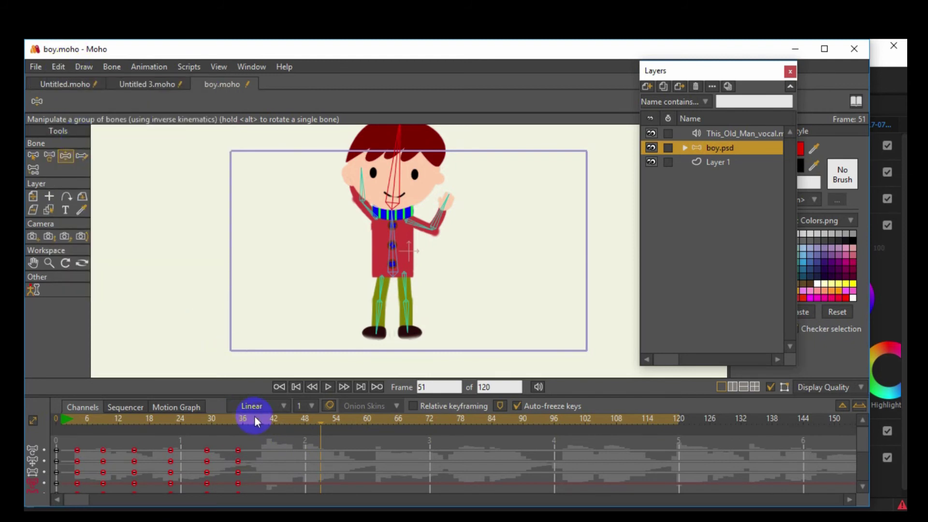
left_click(272, 423)
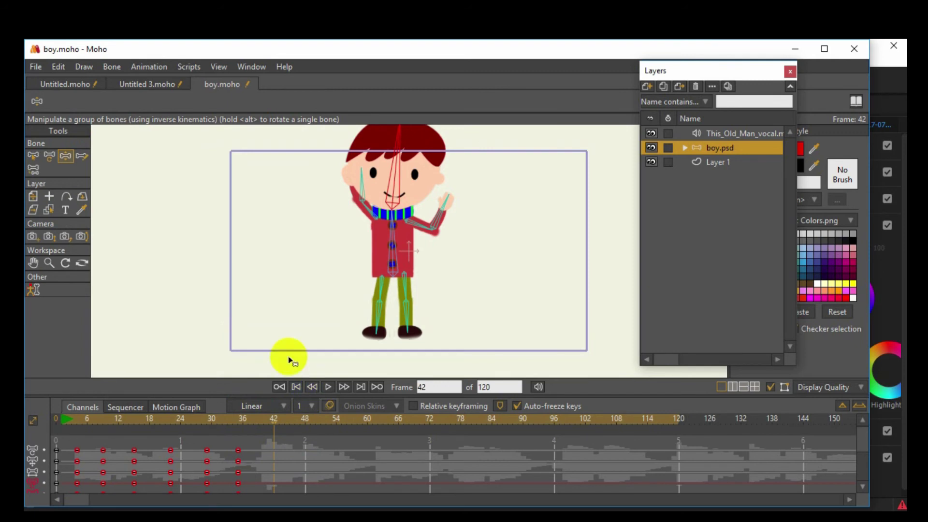
left_click(56, 69)
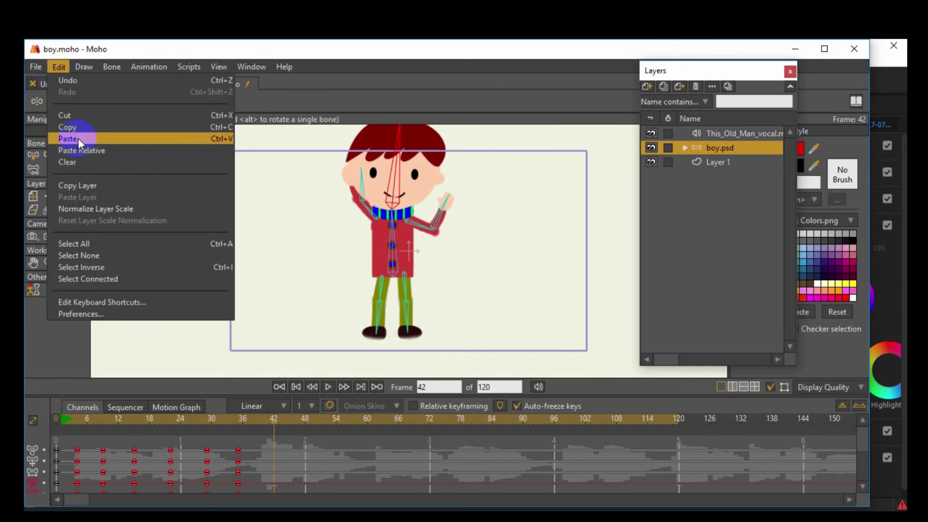
left_click(79, 139)
left_click_drag(120, 423, 72, 428)
left_click(328, 388)
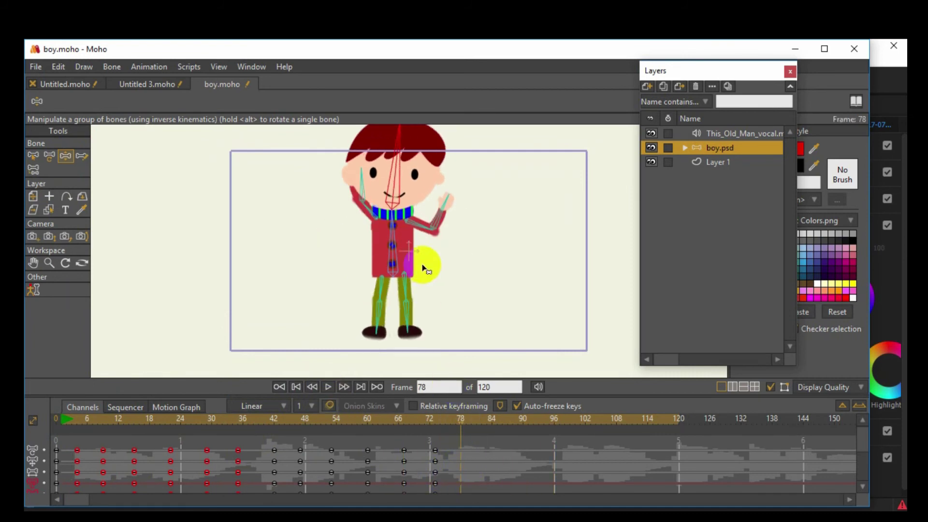
Step: At frame 78, lift the body into a jump with both knees bent, arms spread, and the head tilted
left_click(403, 273)
left_click_drag(396, 275, 456, 278)
left_click_drag(440, 202, 376, 203)
left_click_drag(417, 147, 405, 149)
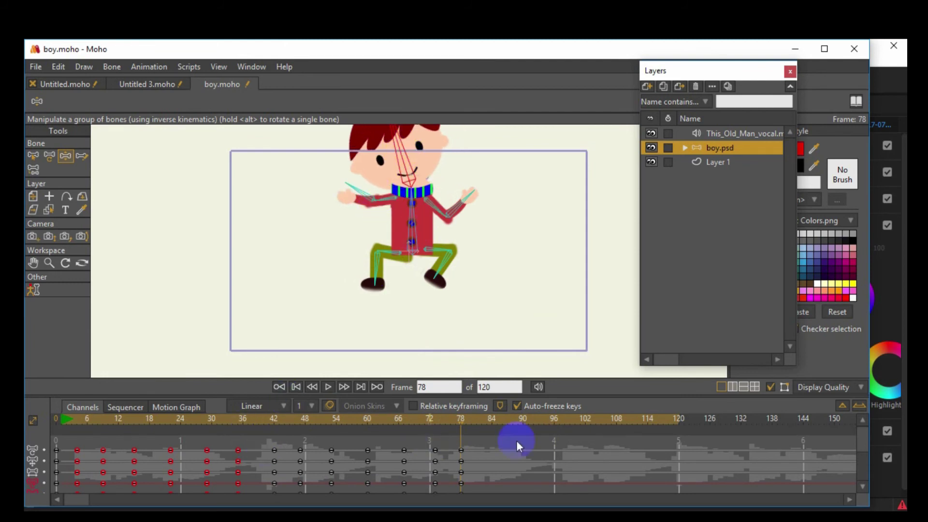
Step: At frame 84, rotate the torso bone to about 57.6° so the body leans, and swing both legs out behind it
left_click(493, 420)
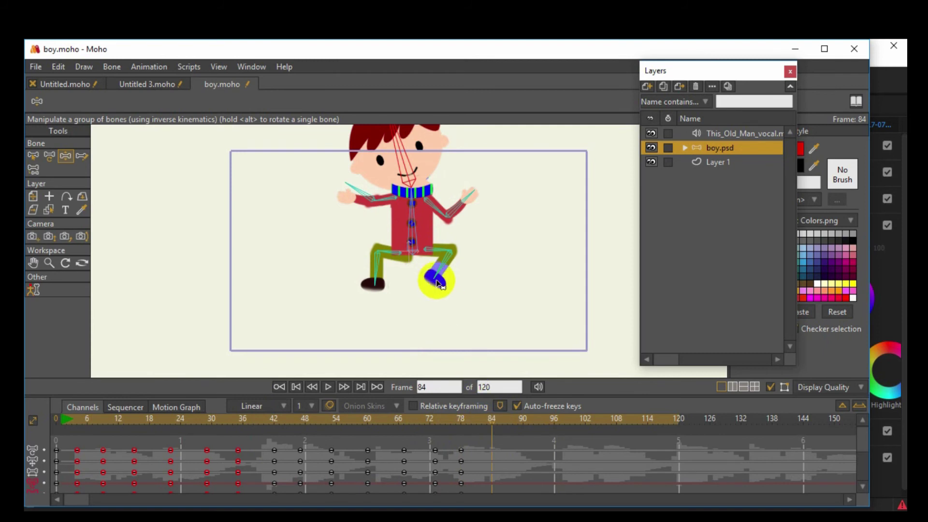
left_click(50, 155)
left_click(415, 241)
left_click_drag(415, 242, 427, 244)
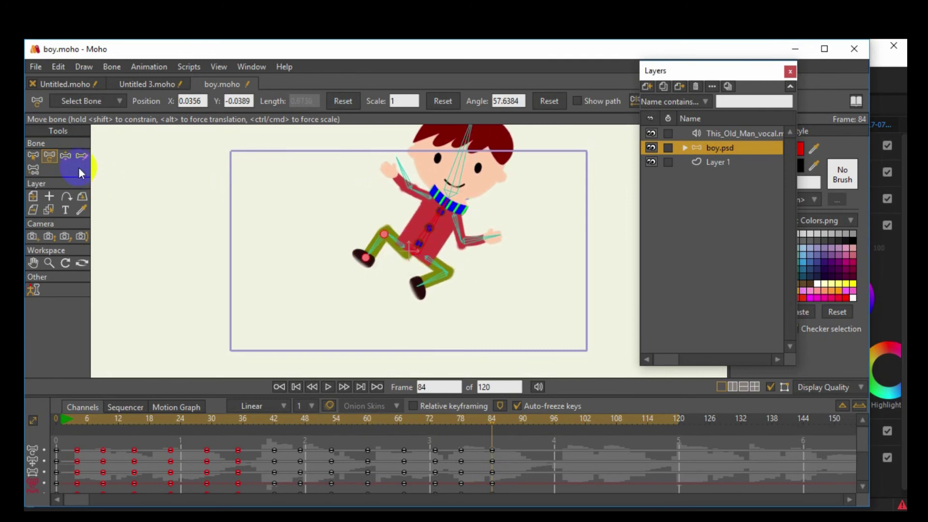
left_click(66, 156)
left_click_drag(413, 249, 381, 224)
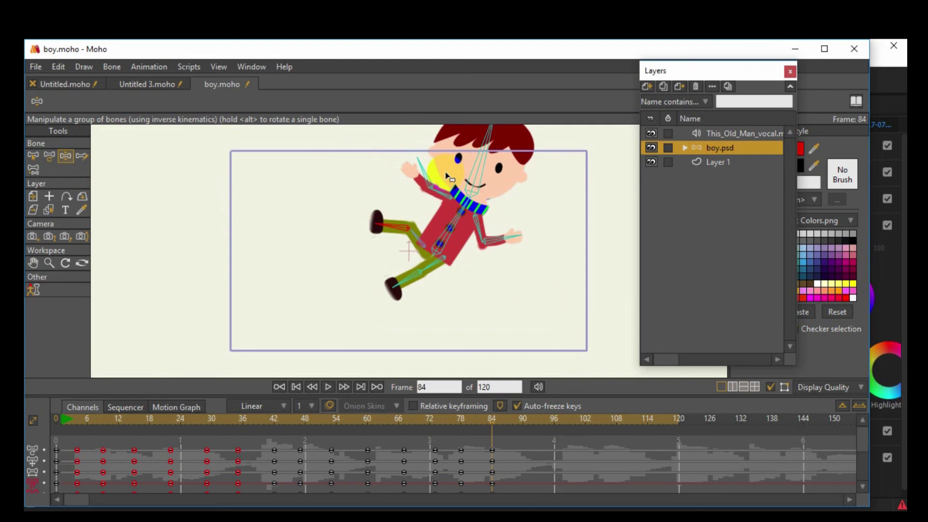
Step: At frame 84, raise one arm, lower the other, and tilt the head far over in the direction of the lean
mouse_move(434, 194)
left_mouse_down()
mouse_move(430, 174)
mouse_move(433, 182)
left_mouse_up()
left_click(502, 161)
left_click_drag(503, 161, 513, 196)
left_click_drag(504, 240, 493, 275)
Step: At frame 90, move the body sideways and rotate the torso bone to about 144.9° so it leans the opposite way
left_click(522, 420)
left_click_drag(409, 266, 472, 252)
left_click(112, 142)
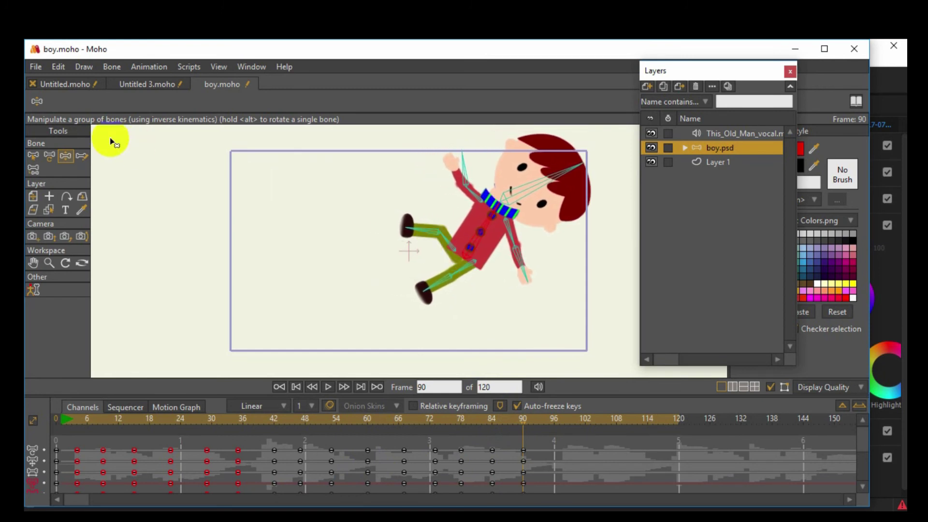
left_click(50, 156)
left_click(335, 201)
left_click(468, 249)
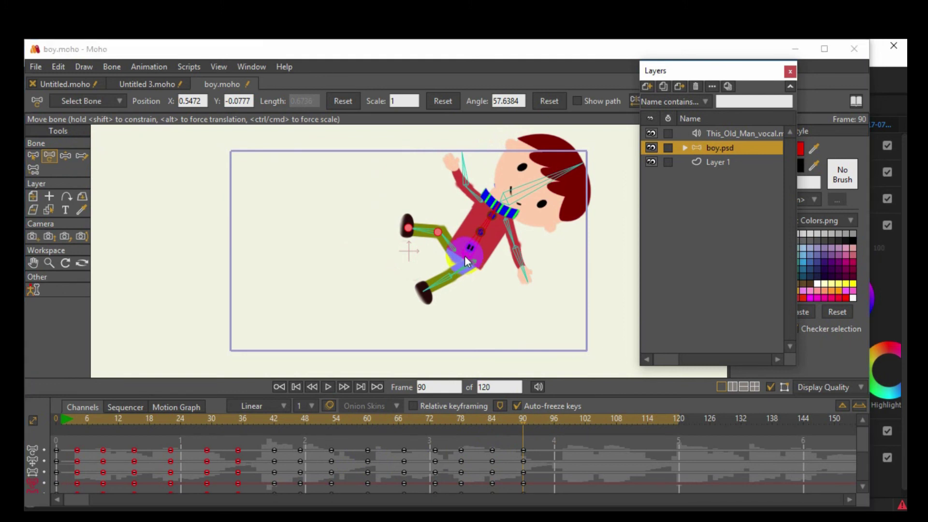
left_click(466, 257)
left_click_drag(473, 247, 304, 221)
Step: At frame 90, tilt the head along the lean, raise one arm, and kick both legs up
left_click(414, 197)
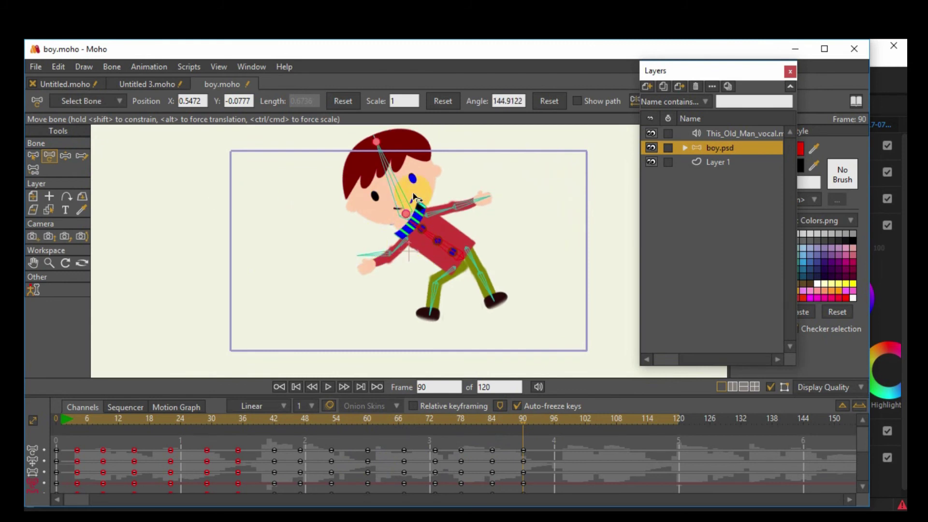
left_click_drag(440, 214, 369, 213)
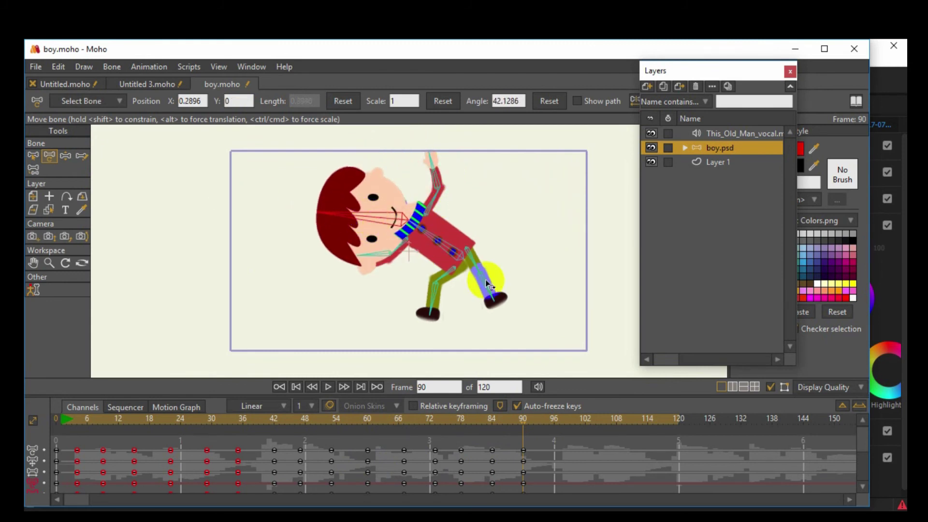
left_click_drag(476, 266, 510, 268)
left_click(439, 280)
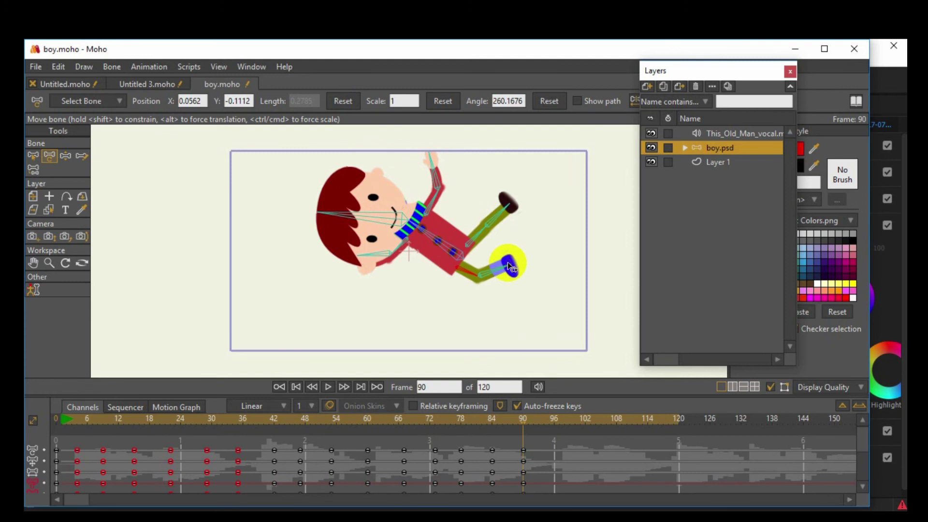
left_click_drag(367, 217, 375, 201)
Step: Key the leaning pose at frame 96, and rotate the torso bone to about 62.9° at frame 102
left_click(485, 425)
left_click(557, 422)
left_click(439, 246)
left_click(543, 359)
left_click(455, 265)
mouse_move(449, 253)
left_mouse_down()
mouse_move(446, 243)
mouse_move(476, 228)
mouse_move(467, 255)
left_mouse_up()
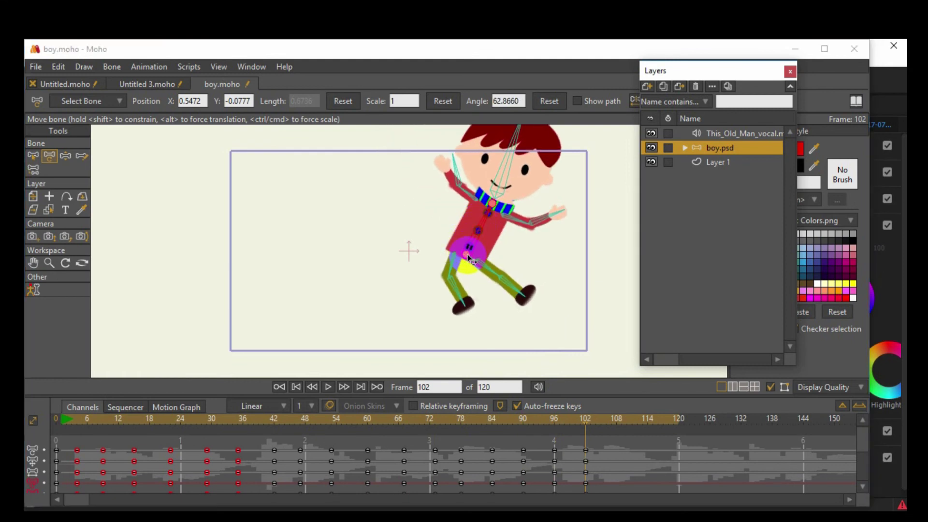
Step: At frame 102, move the body down and sideways, bend both knees outward, and tilt the head over
left_click(66, 155)
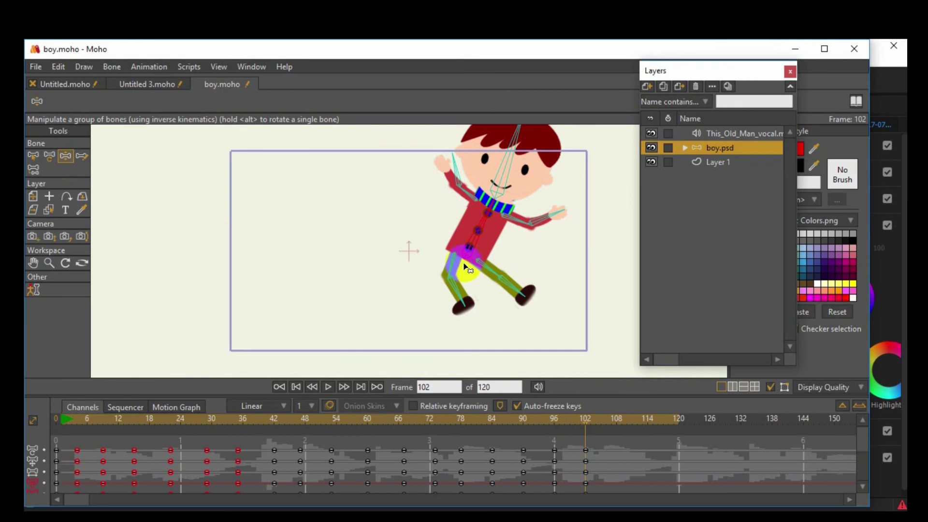
left_click_drag(468, 257, 511, 296)
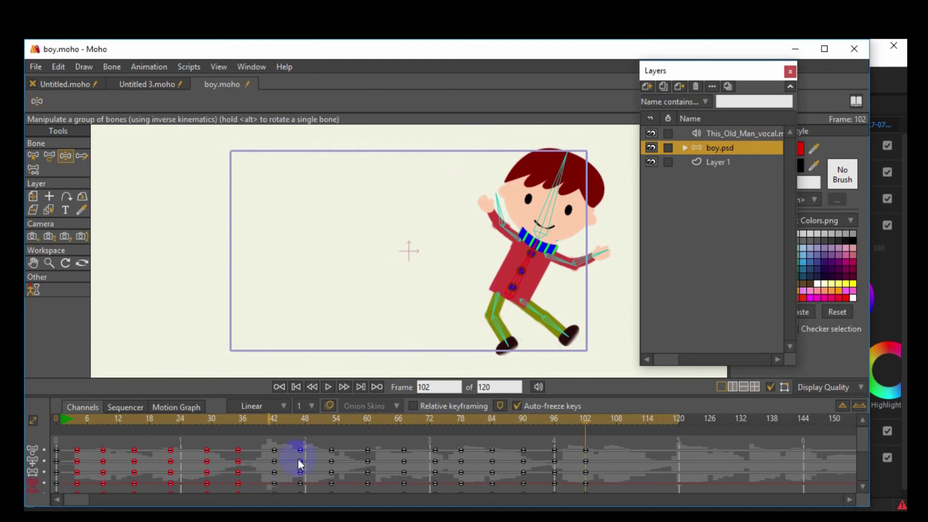
left_click_drag(500, 334, 491, 321)
left_click_drag(554, 332, 530, 323)
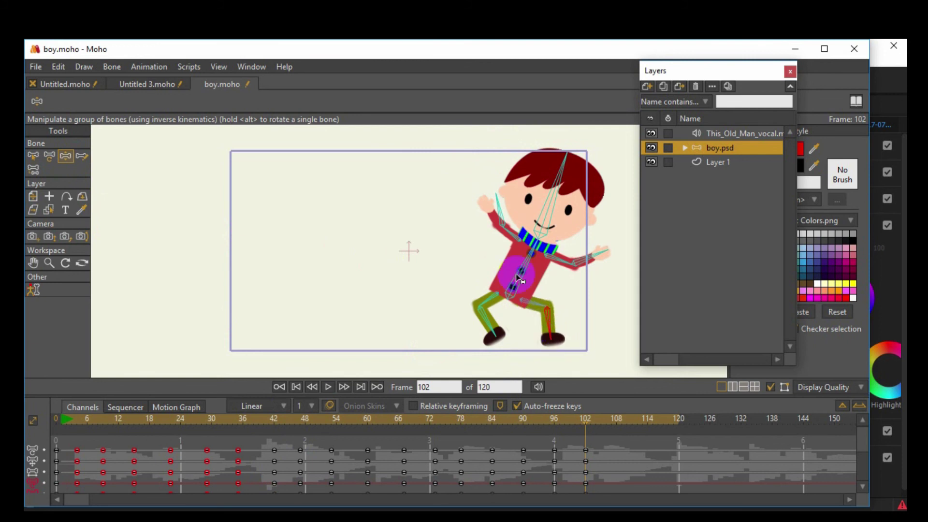
left_click_drag(554, 211, 576, 208)
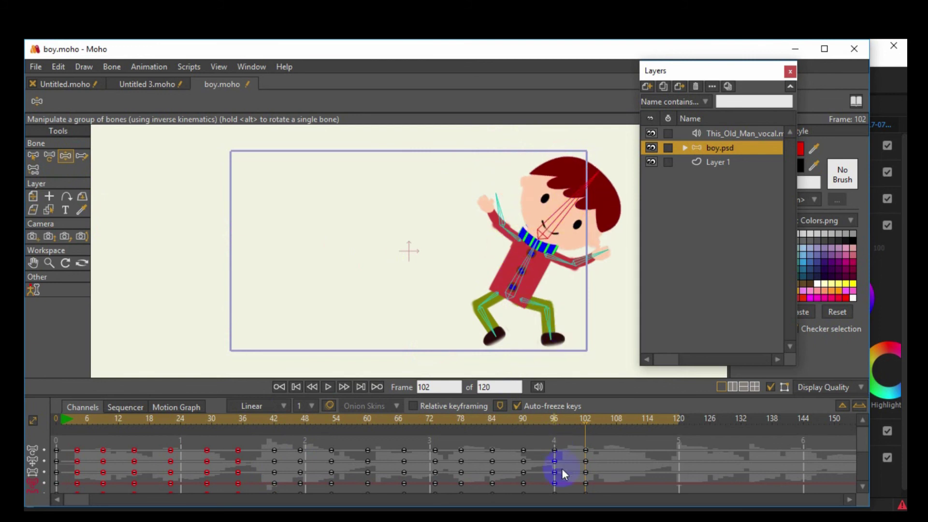
Step: Play back the whole dance from the first frame to review it with the music, and stop at frame 99
left_click_drag(570, 419, 27, 420)
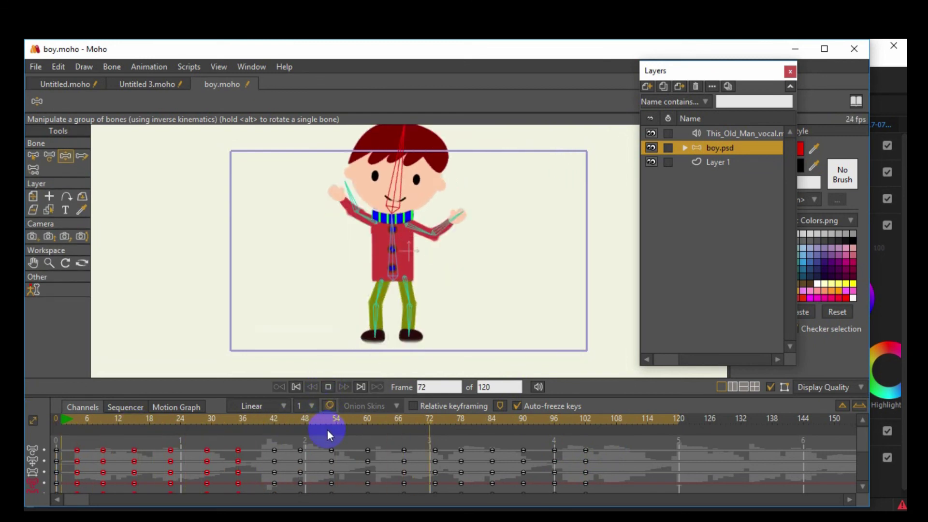
left_click(427, 477)
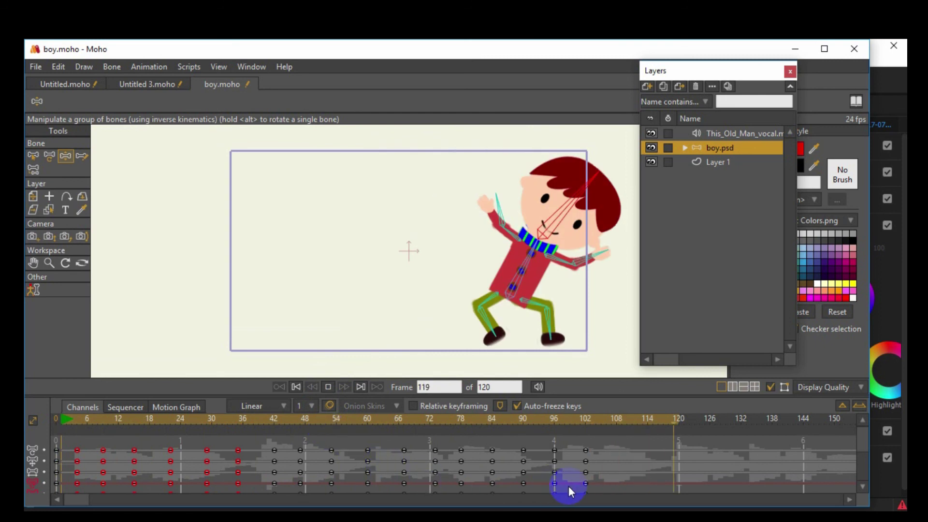
key("space")
left_click_drag(446, 417, 30, 411)
key("space")
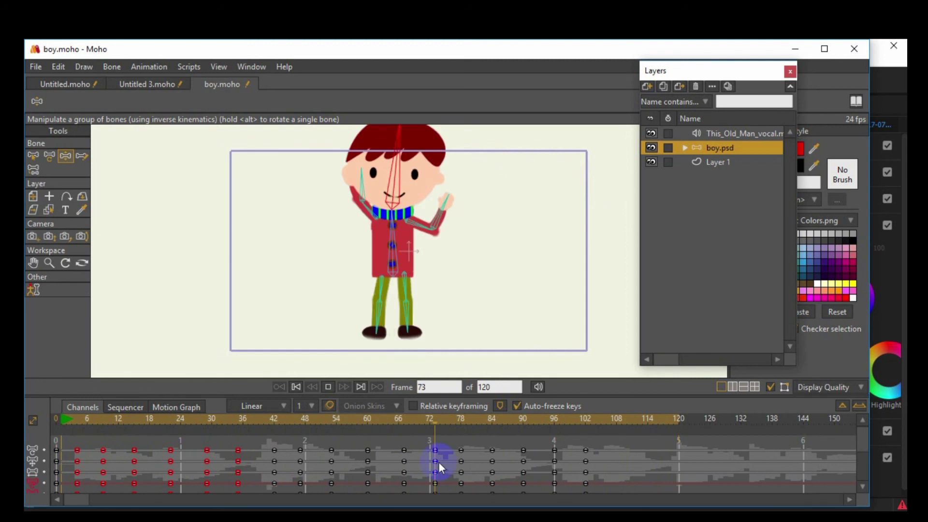
left_click(665, 161)
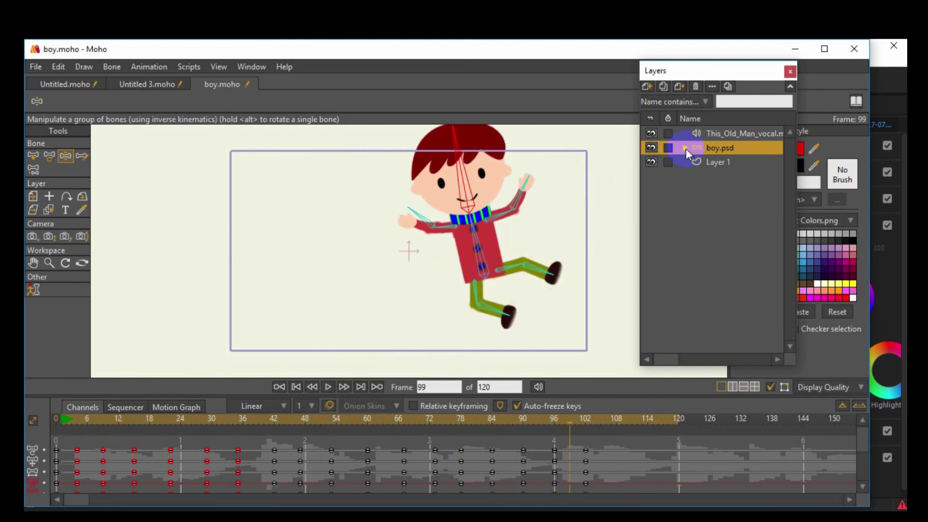
Step: Expand the boy.psd bone layer, go through its limb groups, and select the r_hand group and an arm bone
left_click(685, 149)
left_click(730, 193)
left_click(727, 205)
left_click(725, 219)
left_click(724, 234)
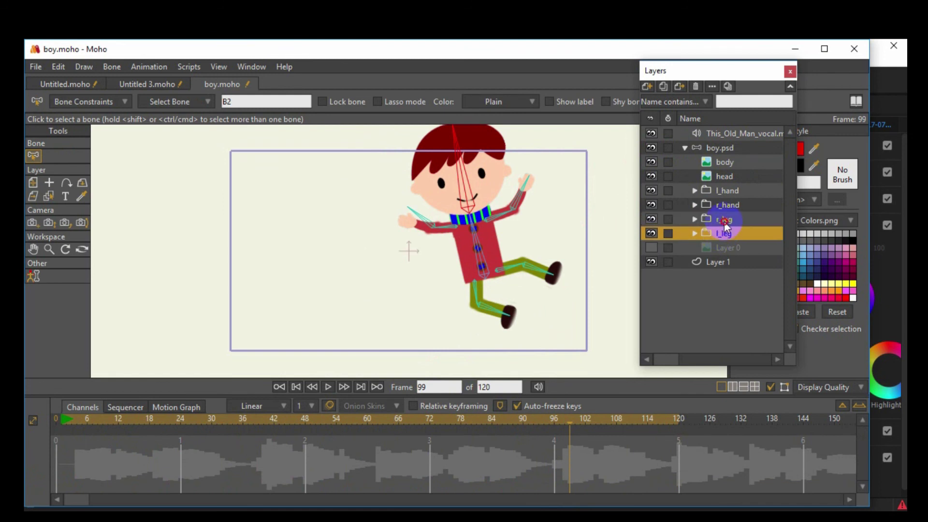
left_click(724, 220)
left_click(728, 205)
left_click(731, 192)
left_click(726, 178)
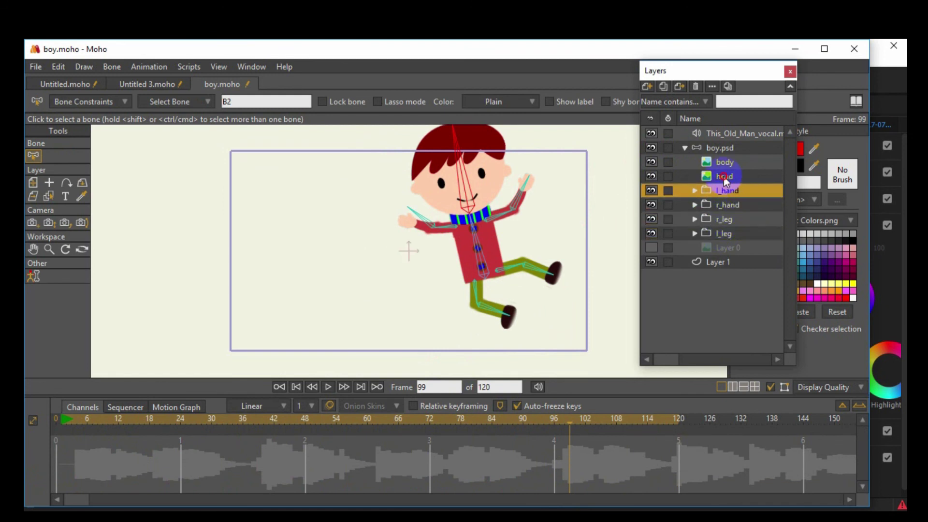
left_click(723, 206)
left_click(510, 219)
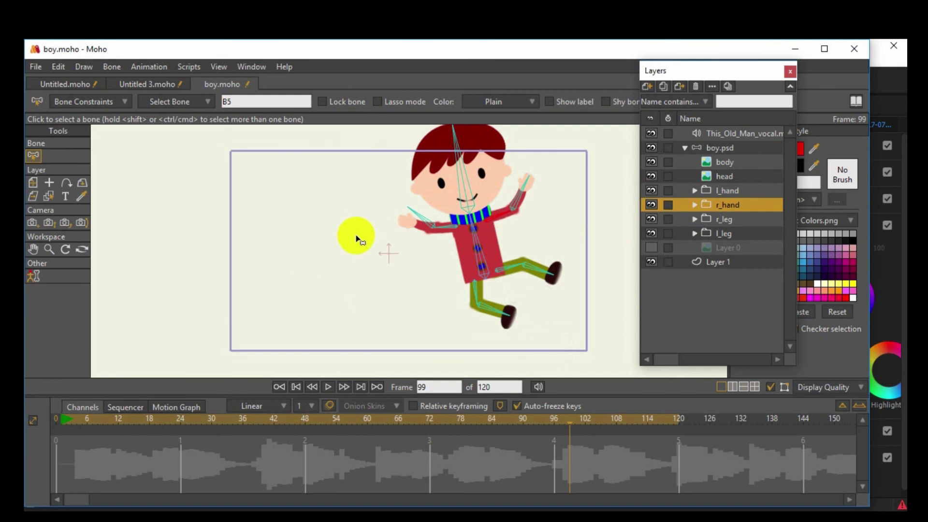
Step: Play the dance from frame 0 with the music and stop at frame 46
left_click_drag(430, 418, 41, 411)
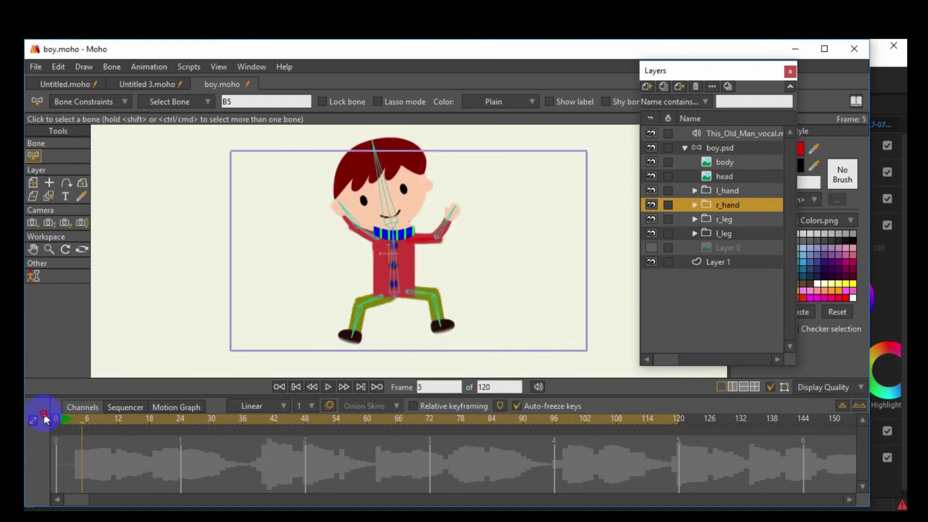
left_click(327, 388)
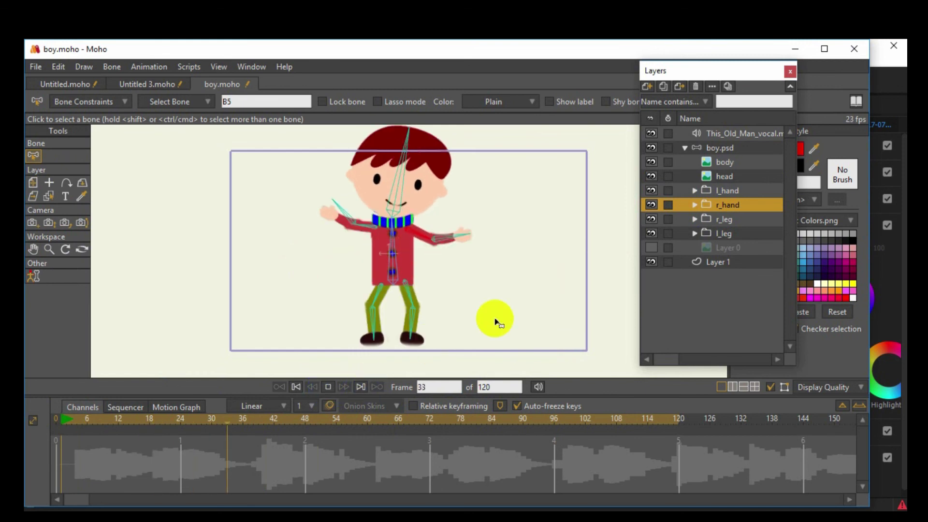
key("space")
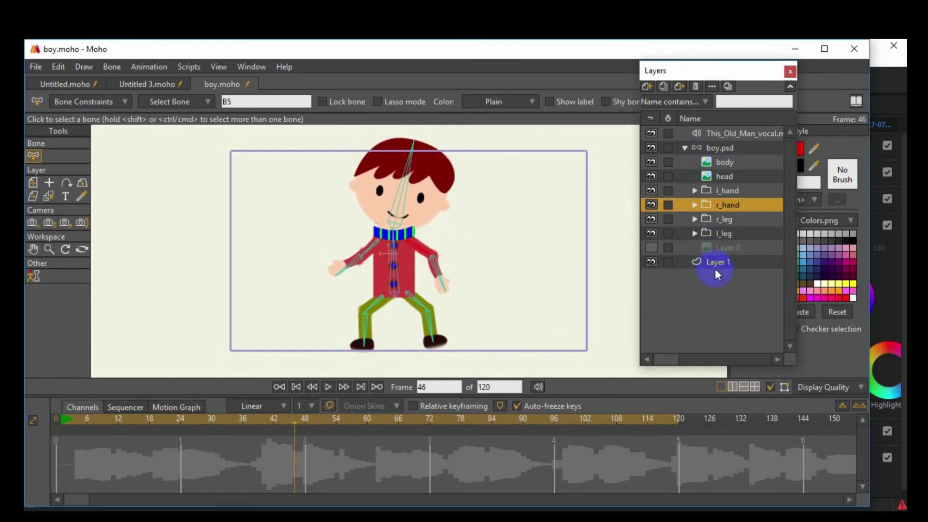
Step: Examine the depth sorting options in the l_hand group's layer settings, and close the settings
double_click(719, 193)
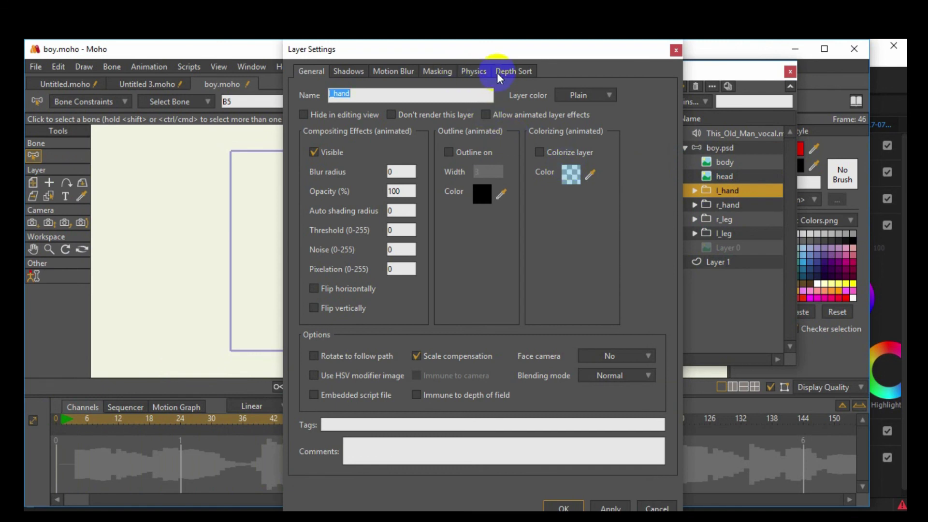
left_click(510, 73)
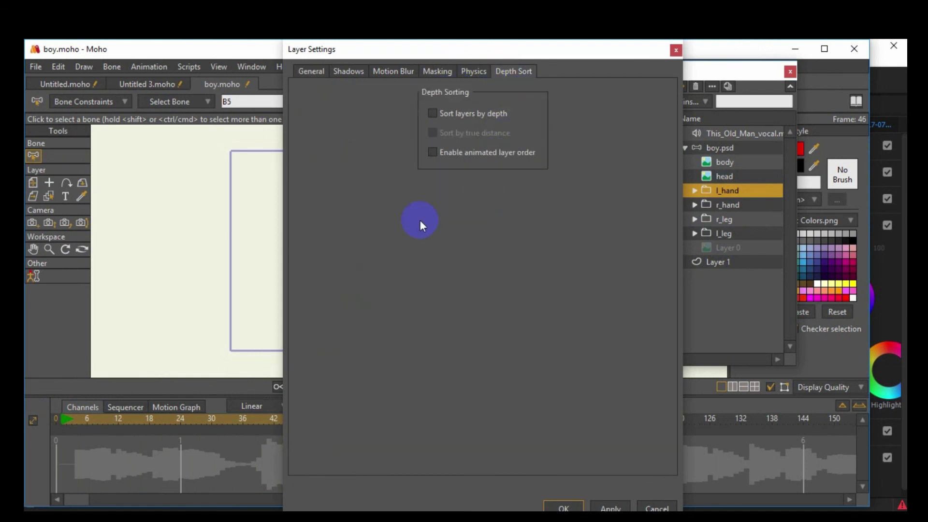
left_click(676, 52)
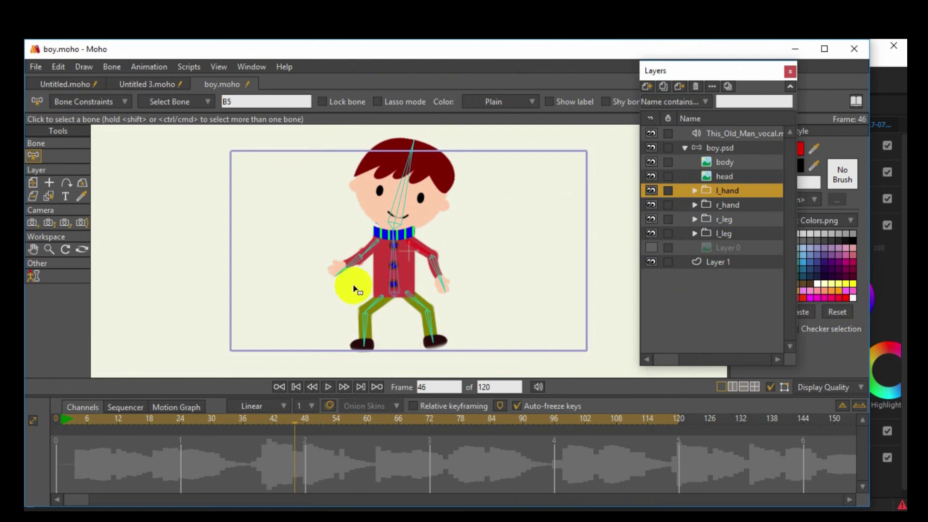
Step: Return to frame 0, replay the dance with the l_hand group selected, and stop playback
left_click_drag(283, 423, 26, 422)
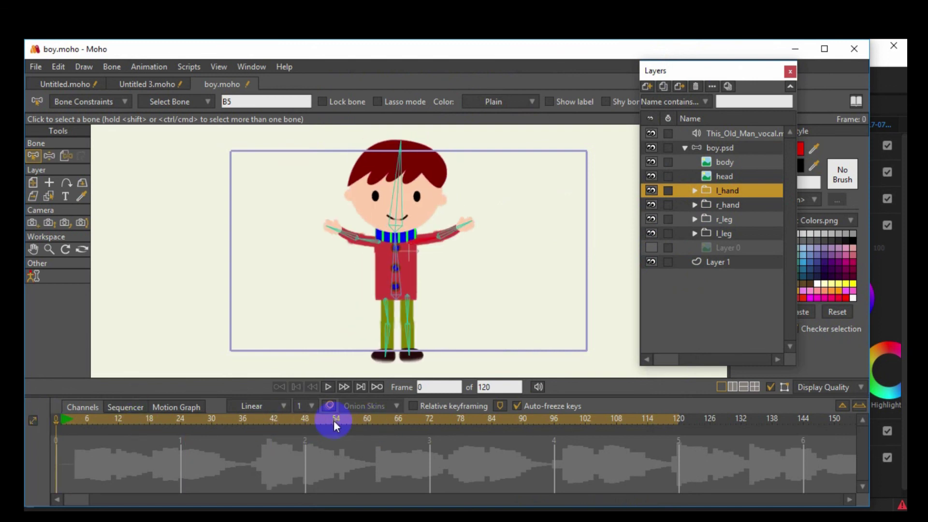
left_click(328, 387)
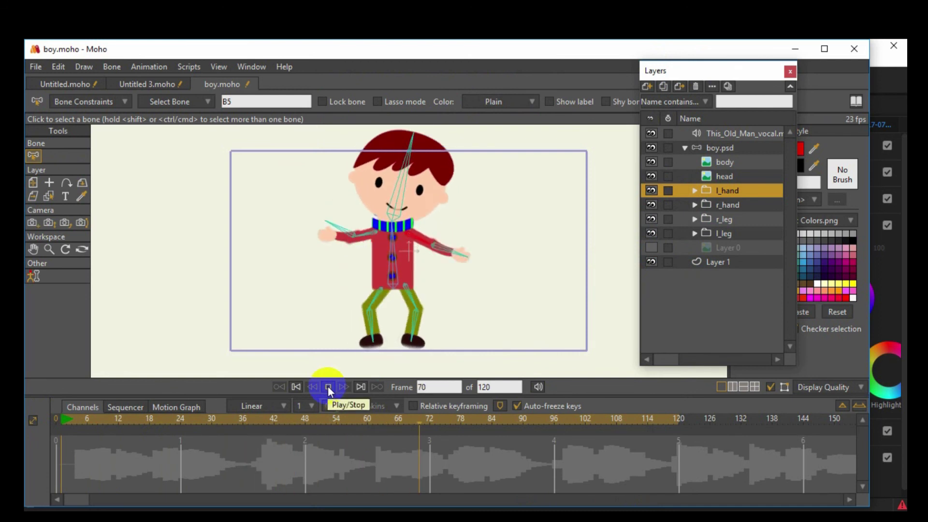
left_click(328, 388)
Step: Hide the bone overlay on the canvas and return the timeline to frame 0
left_click(772, 387)
left_click_drag(300, 421, 34, 422)
scroll(394, 309, "up", 5)
scroll(396, 309, "down", 4)
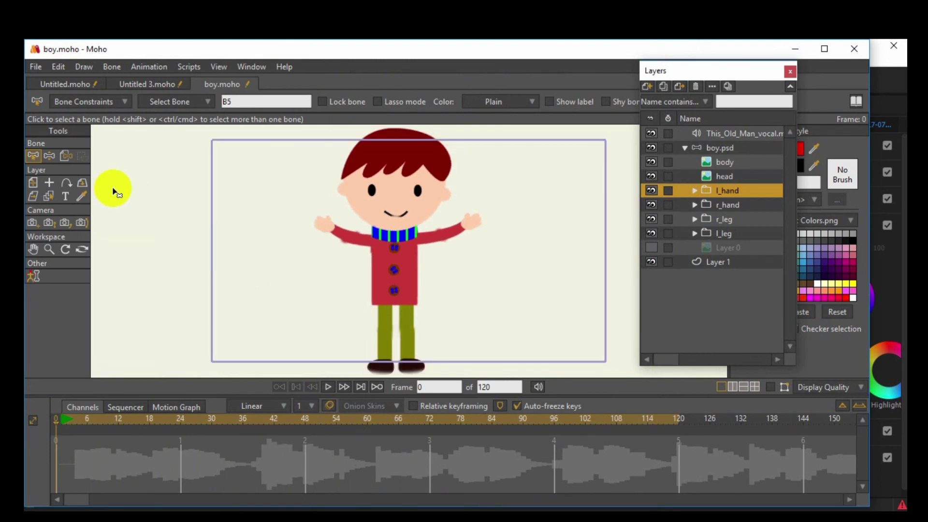
Step: At frame 0, scale the whole boy.psd layer to about 0.7316 and move it to about X -0.0732, Y -0.1830
left_click(33, 183)
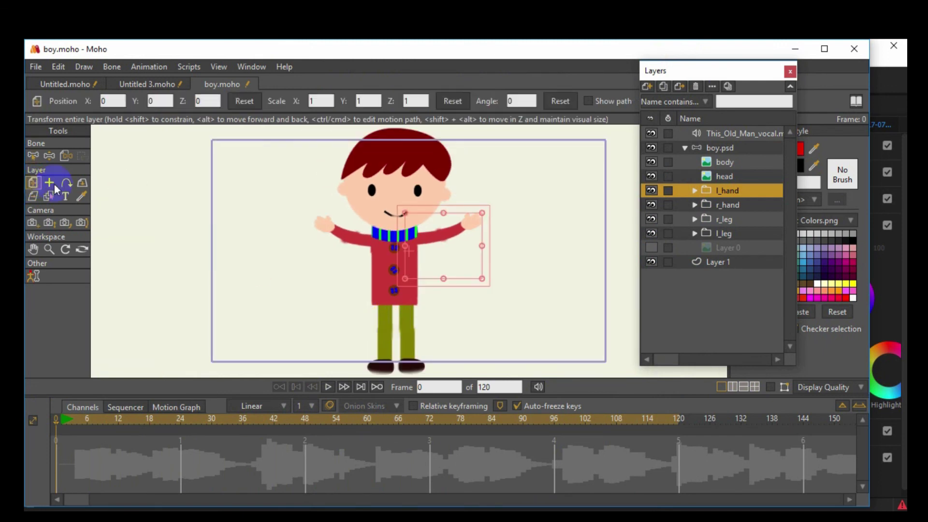
left_click(700, 151)
scroll(535, 141, "down", 1)
left_click_drag(469, 155, 449, 180)
left_click_drag(387, 244, 382, 250)
scroll(384, 265, "up", 3)
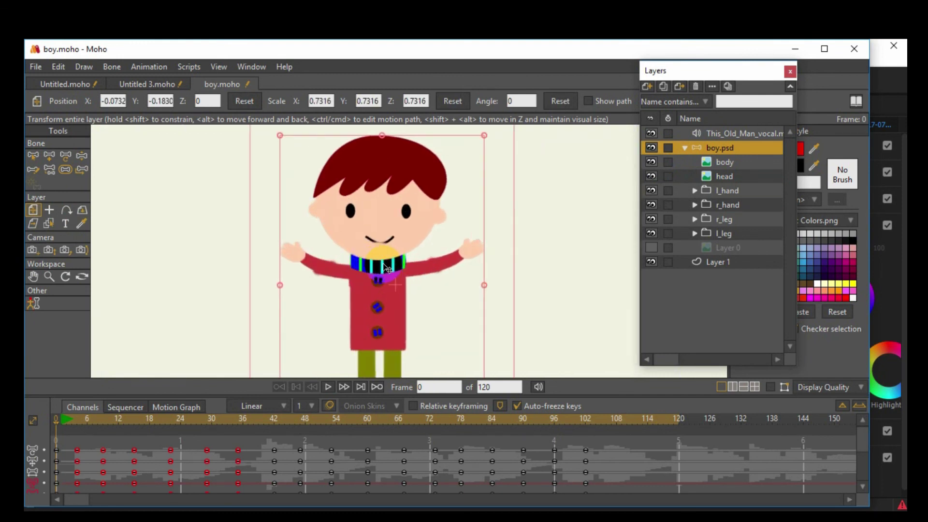
scroll(386, 269, "down", 1)
scroll(390, 266, "down", 1)
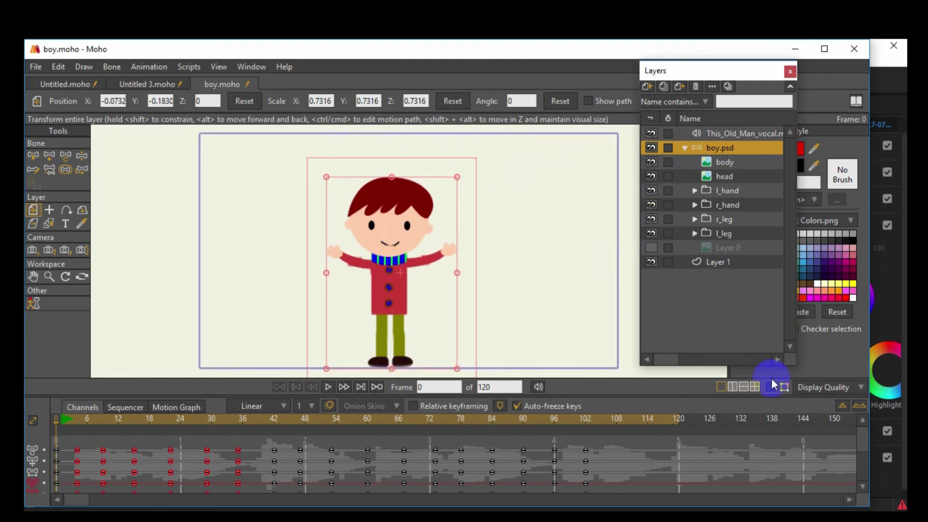
Step: Play back the scaled-down boy's dance without visible bones, and stop at frame 15
key("space")
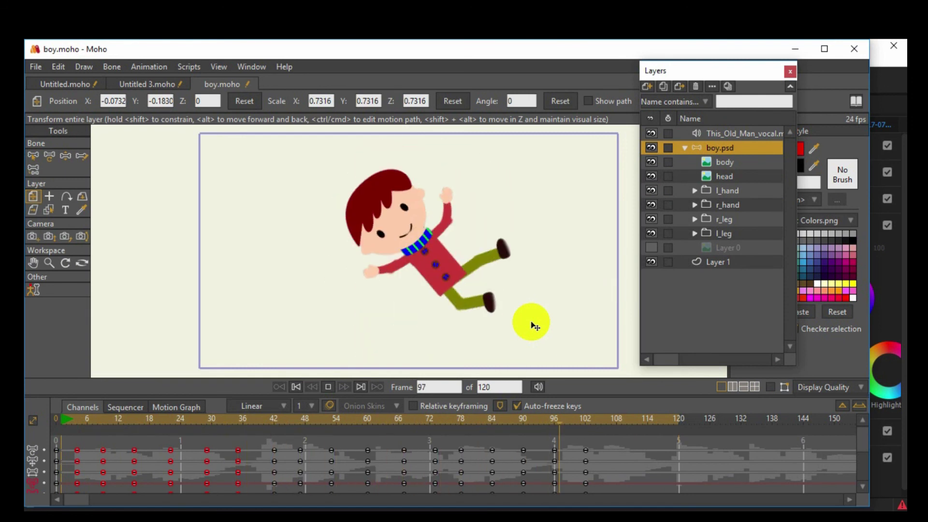
key("space")
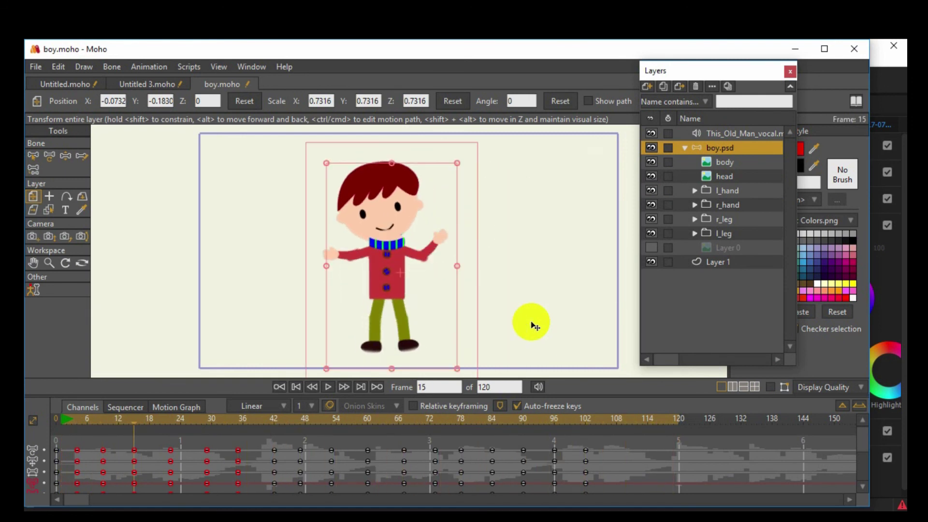